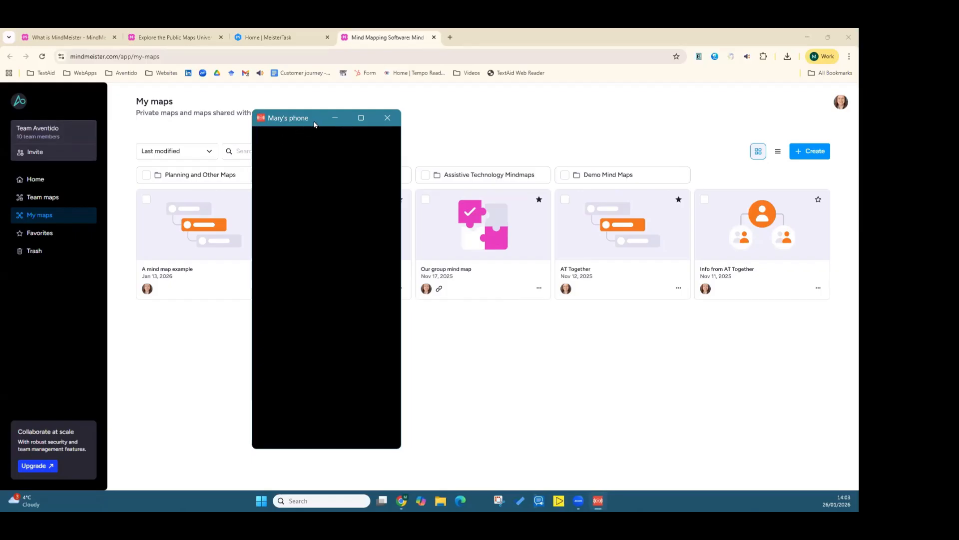
Step: Move the phone mirroring window aside and minimize it to uncover the maps page
left_click_drag(316, 124, 306, 143)
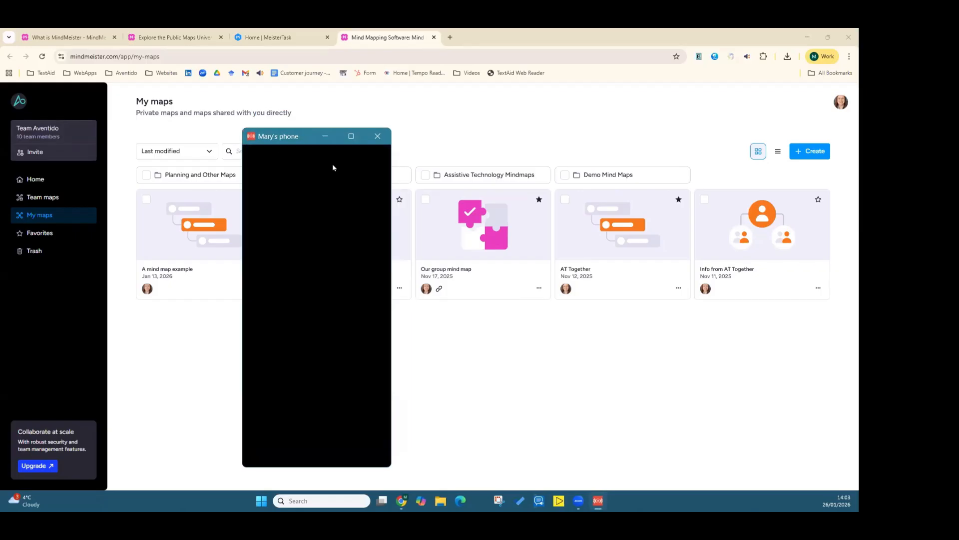
left_click(377, 146)
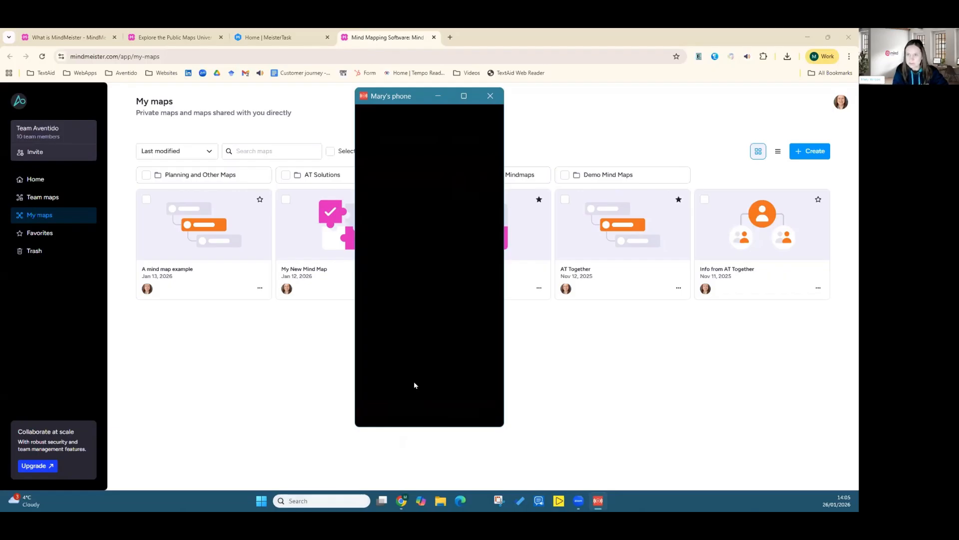
left_click(438, 96)
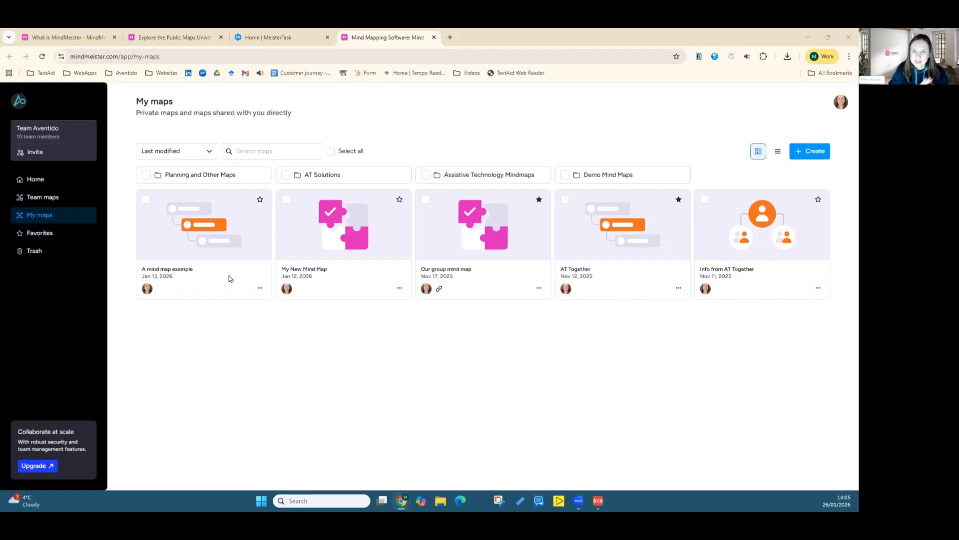
Step: Open the Home page and scroll through the recent maps
left_click(35, 181)
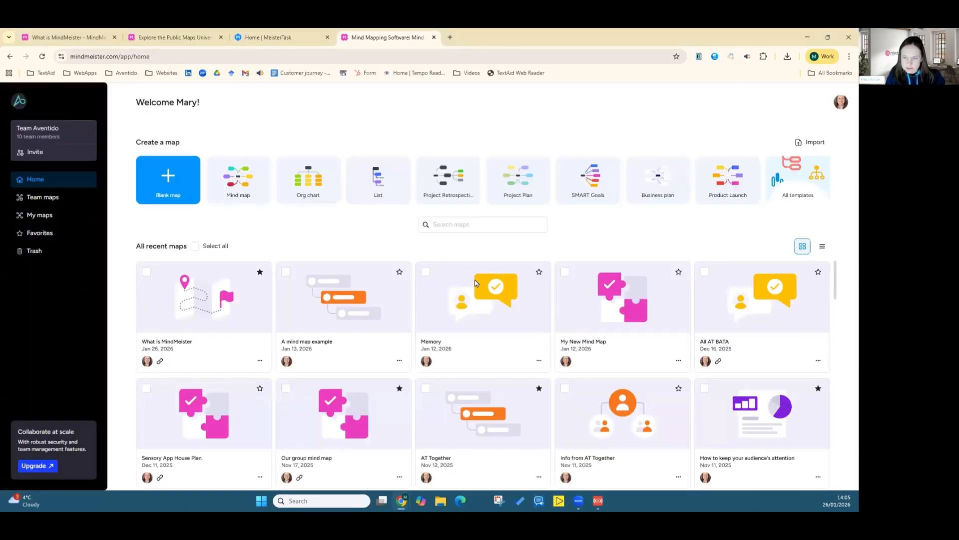
scroll(308, 388, "down", 5)
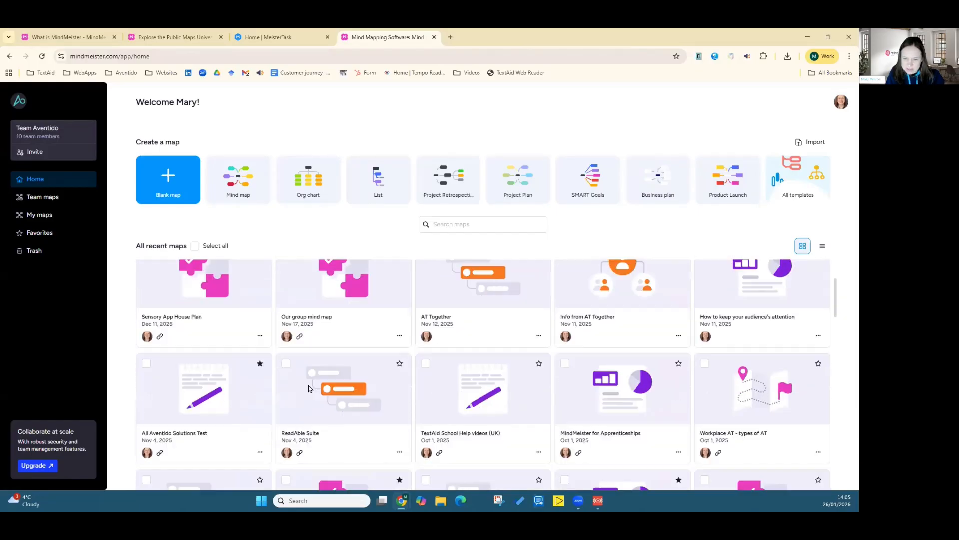
scroll(309, 388, "up", 5)
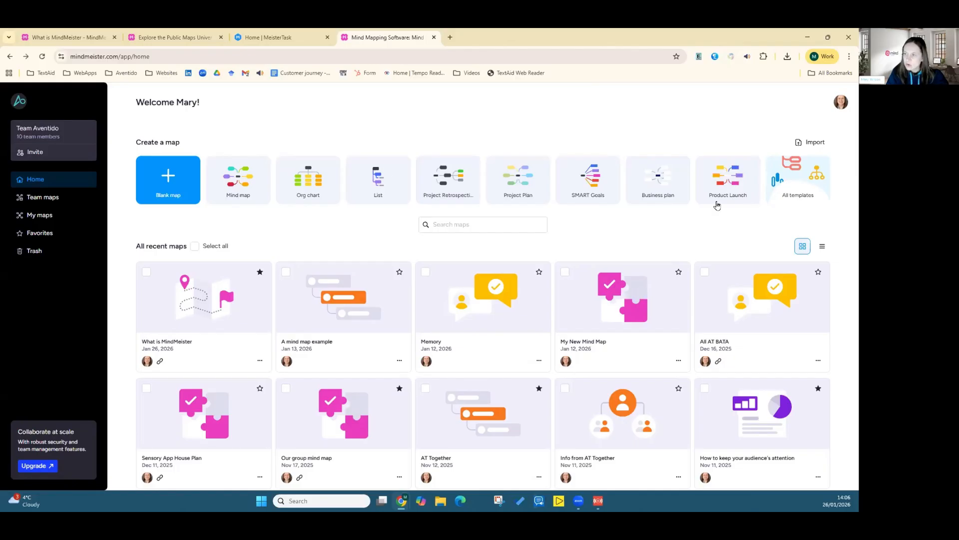
Step: Open the template gallery, browse the template categories, and close it
left_click(801, 196)
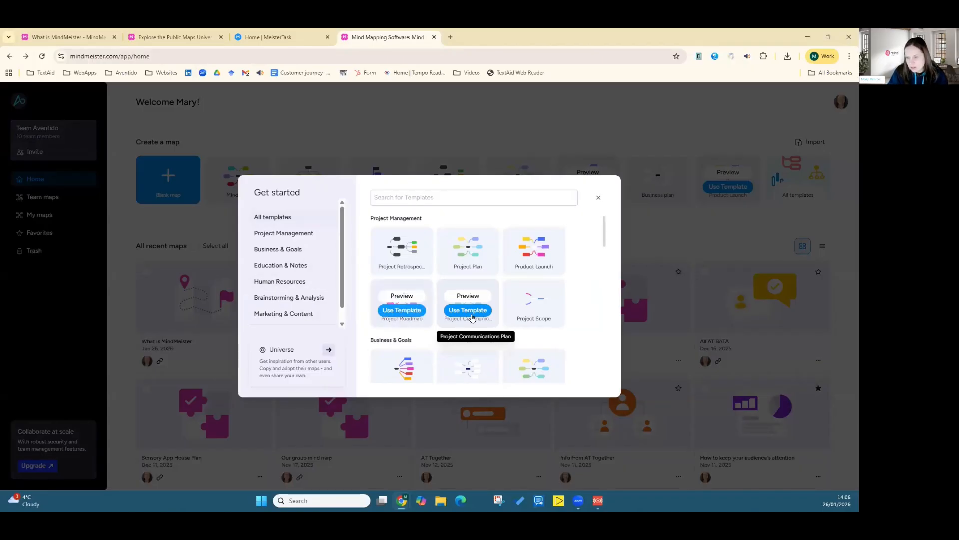
scroll(574, 328, "down", 2)
scroll(574, 328, "down", 4)
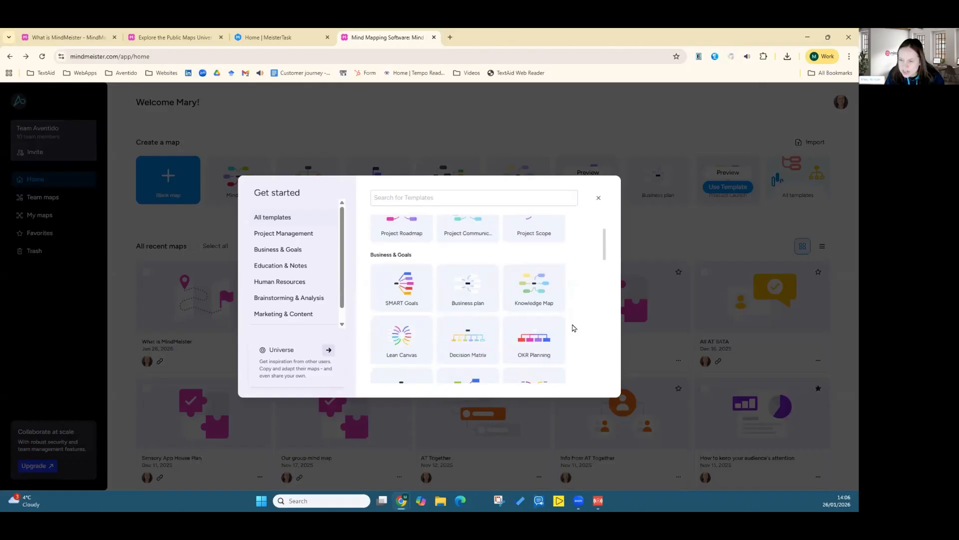
scroll(574, 327, "down", 4)
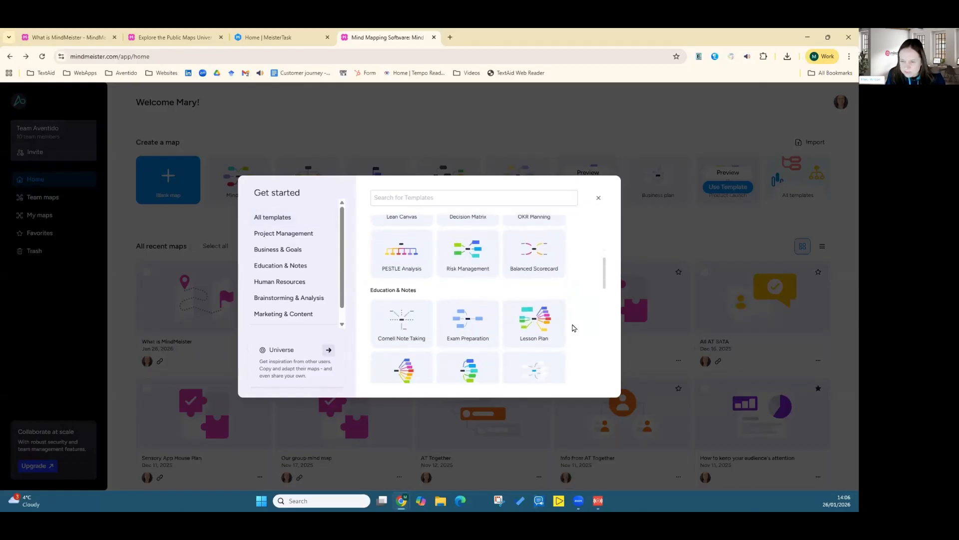
scroll(575, 328, "down", 5)
scroll(573, 326, "up", 15)
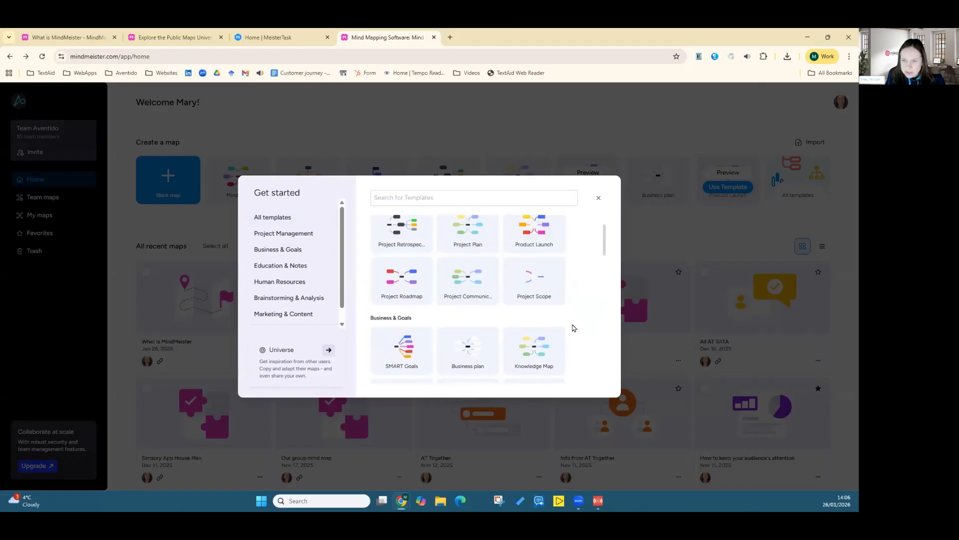
left_click(601, 199)
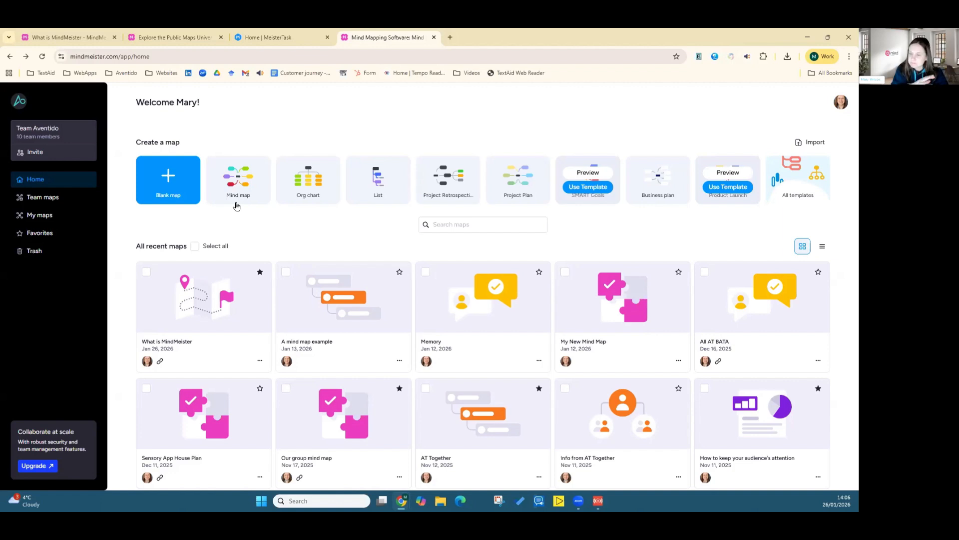
Step: Switch to the help article and jump to the Access the Public Maps Universe section
left_click(183, 36)
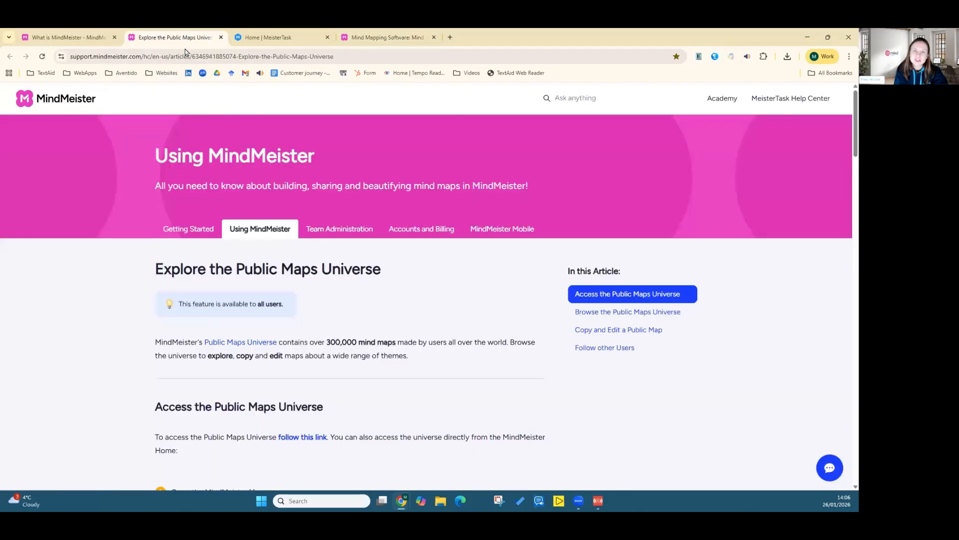
left_click(609, 296)
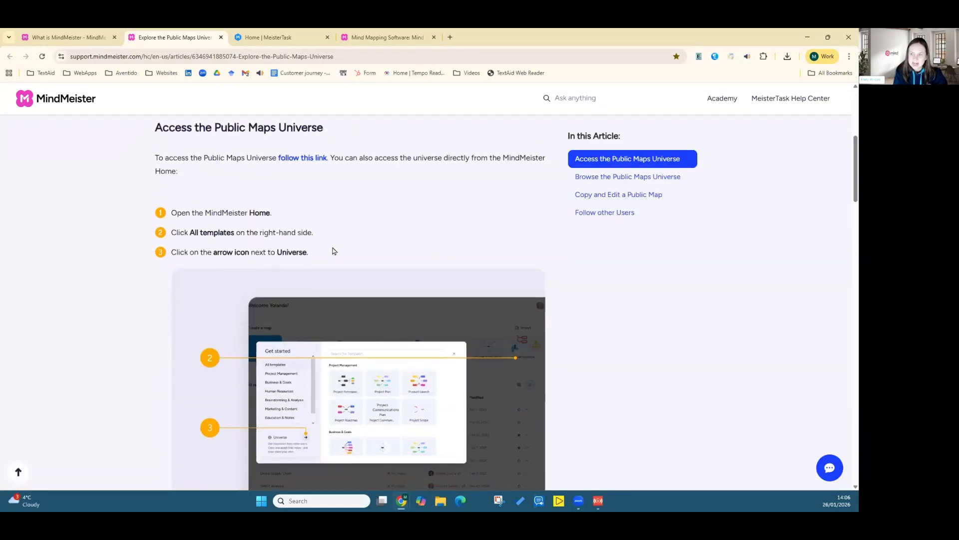
scroll(334, 251, "down", 5)
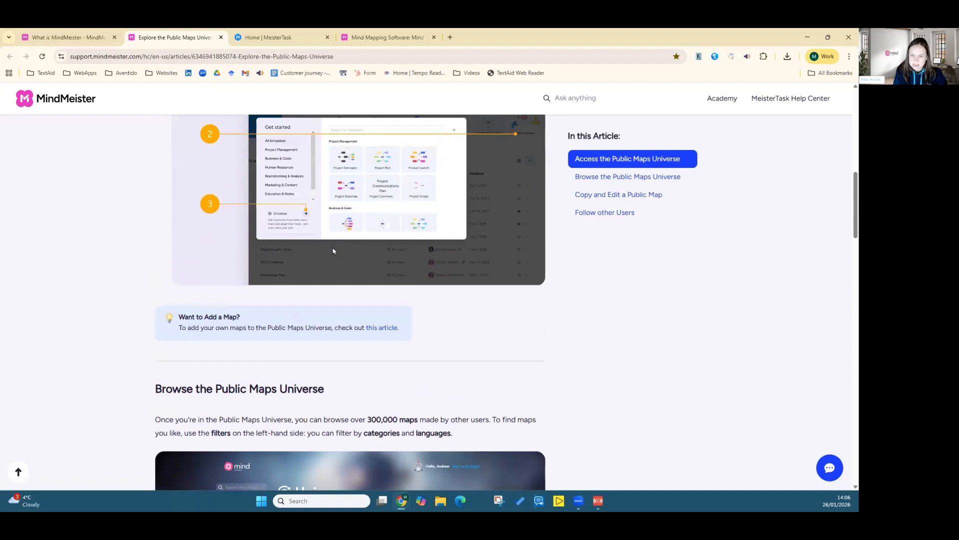
scroll(332, 247, "up", 5)
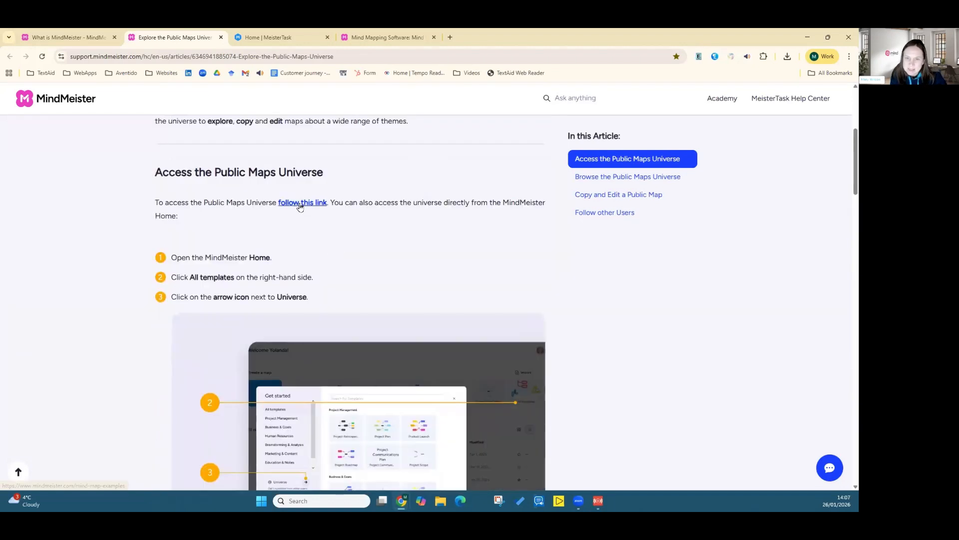
Step: Follow the article link to the Public Maps Universe and browse the Education & Notes category
left_click(299, 206)
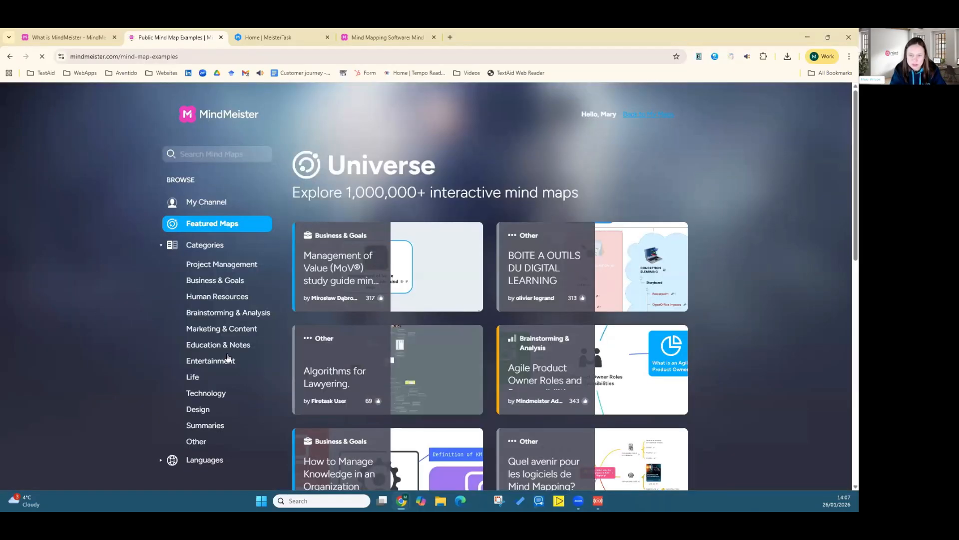
left_click(204, 346)
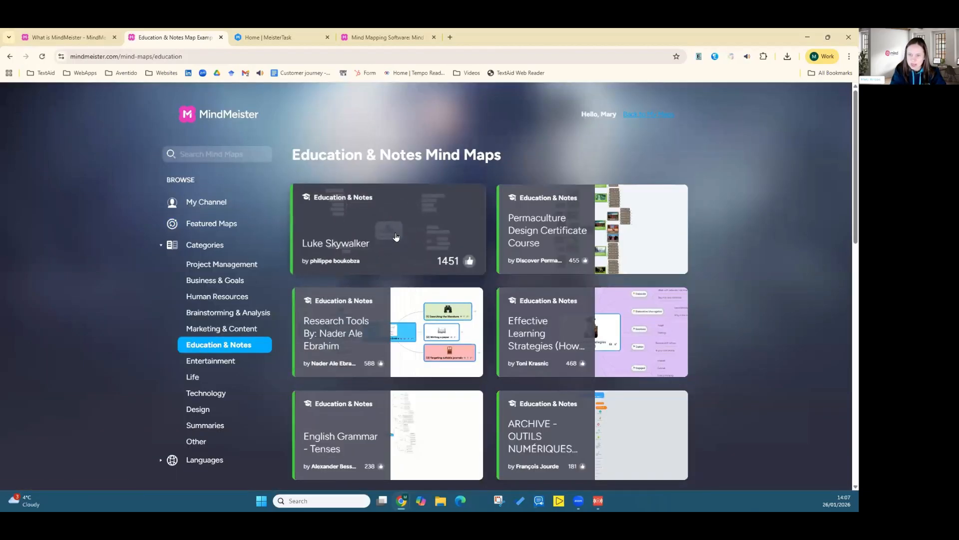
scroll(539, 329, "down", 3)
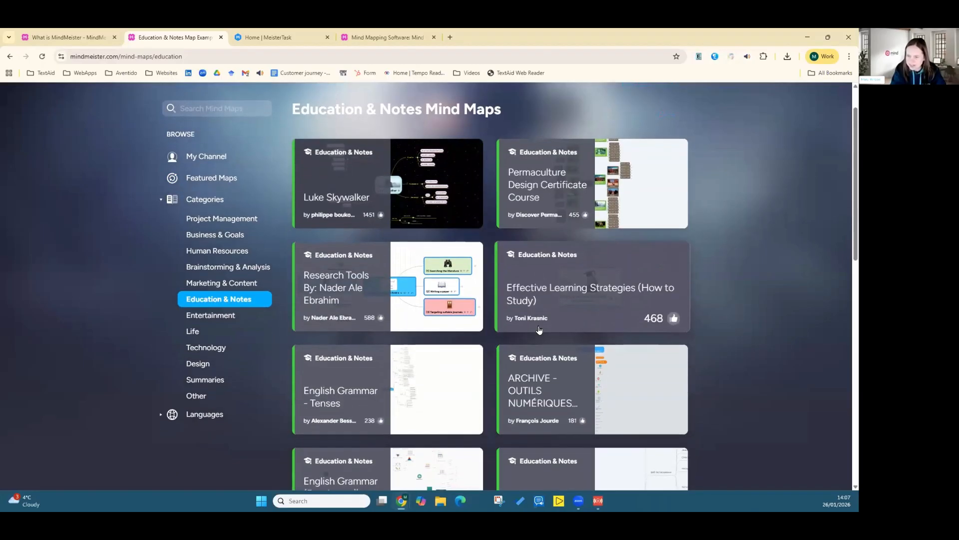
scroll(540, 330, "down", 1)
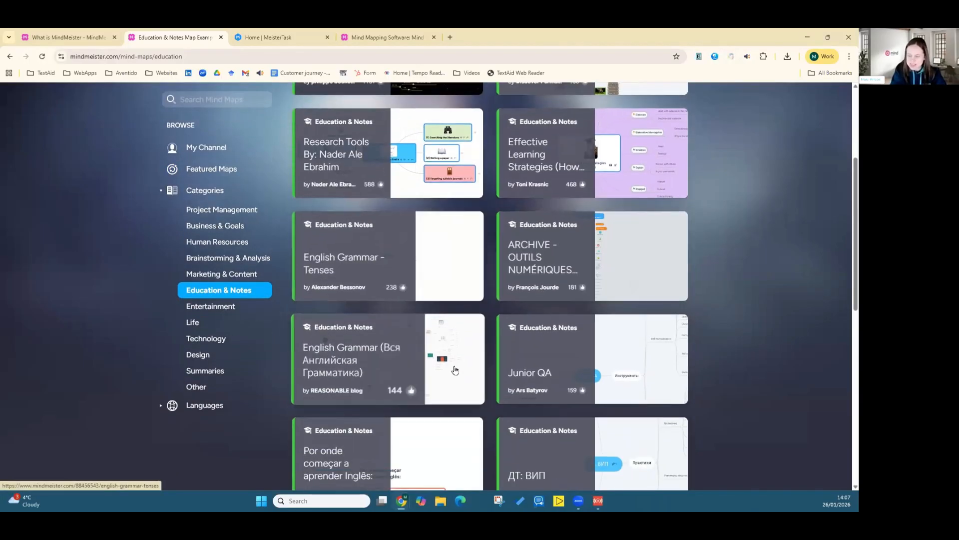
scroll(529, 378, "up", 4)
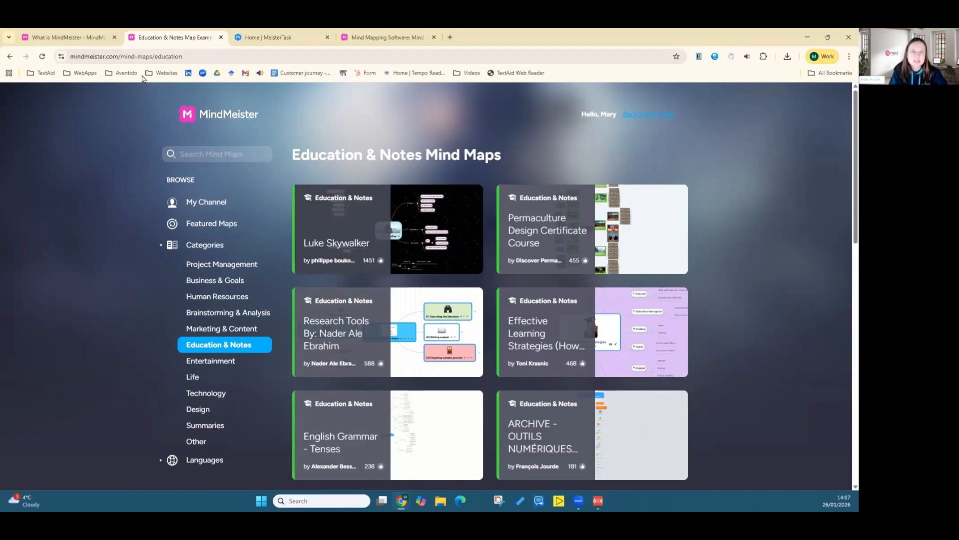
Step: Copy the Universe page's web address
left_click(130, 57)
right_click(130, 57)
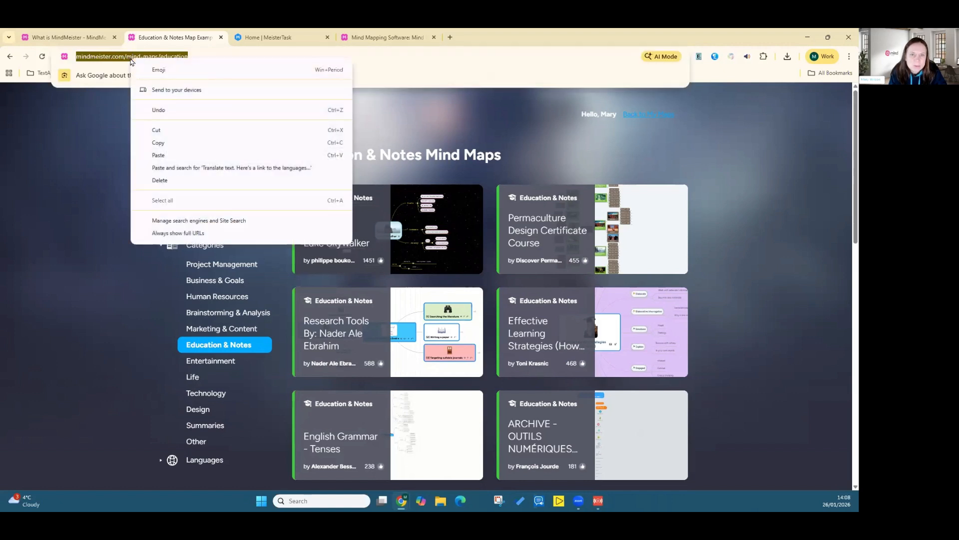
left_click(161, 146)
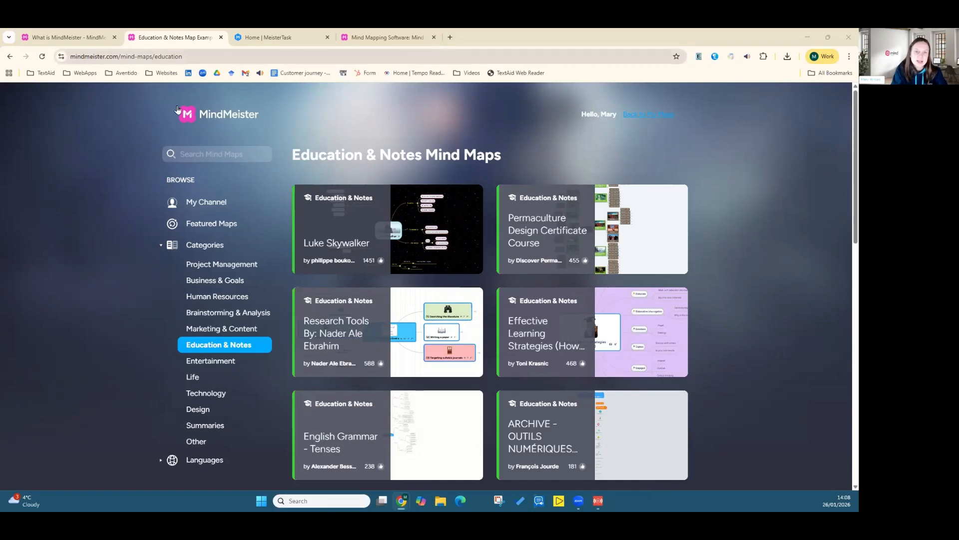
left_click(81, 74)
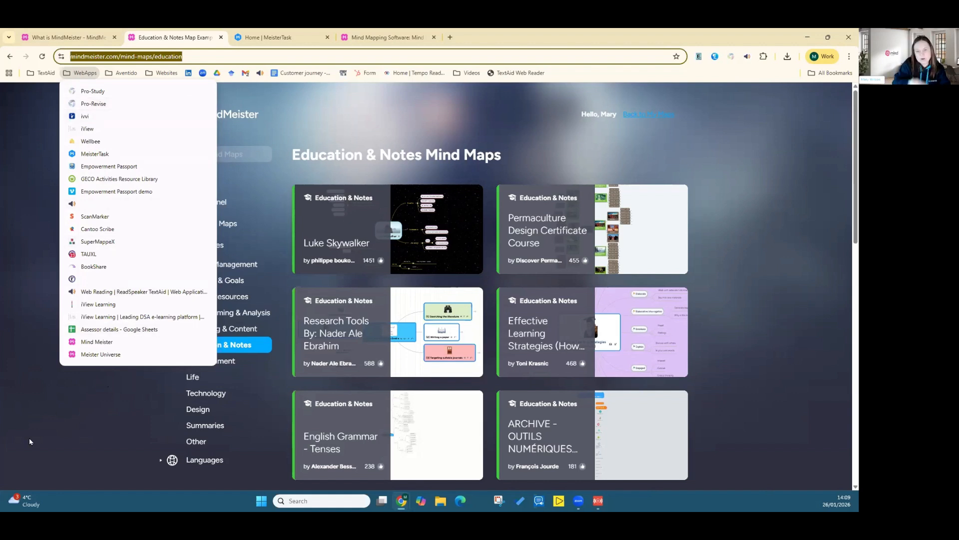
left_click(64, 422)
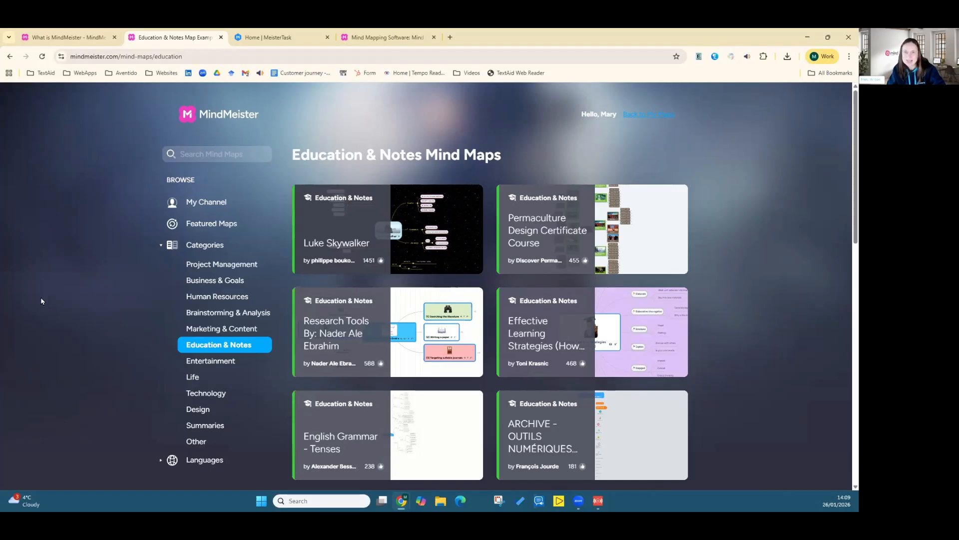
Step: Glance at the What is MindMeister map tab and return to the Universe tab
left_click(81, 38)
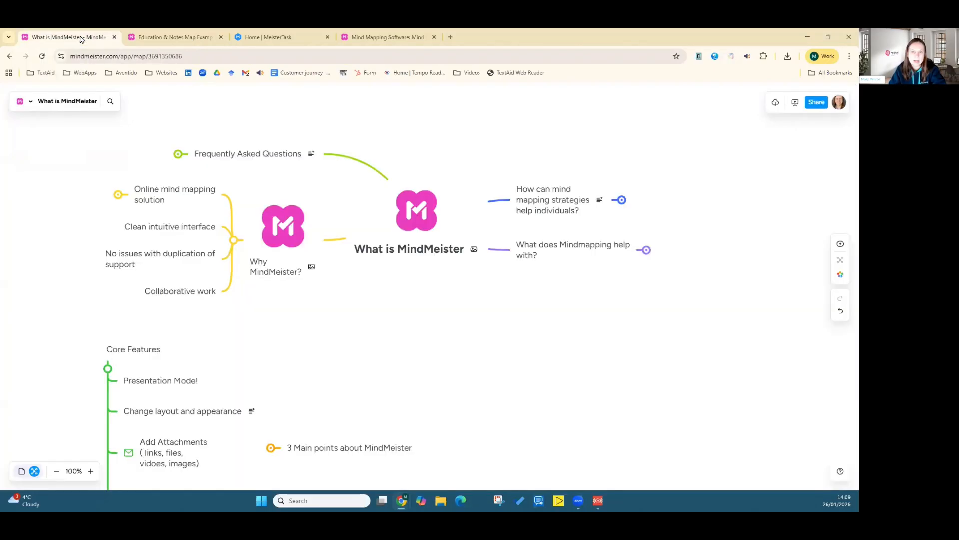
left_click(175, 37)
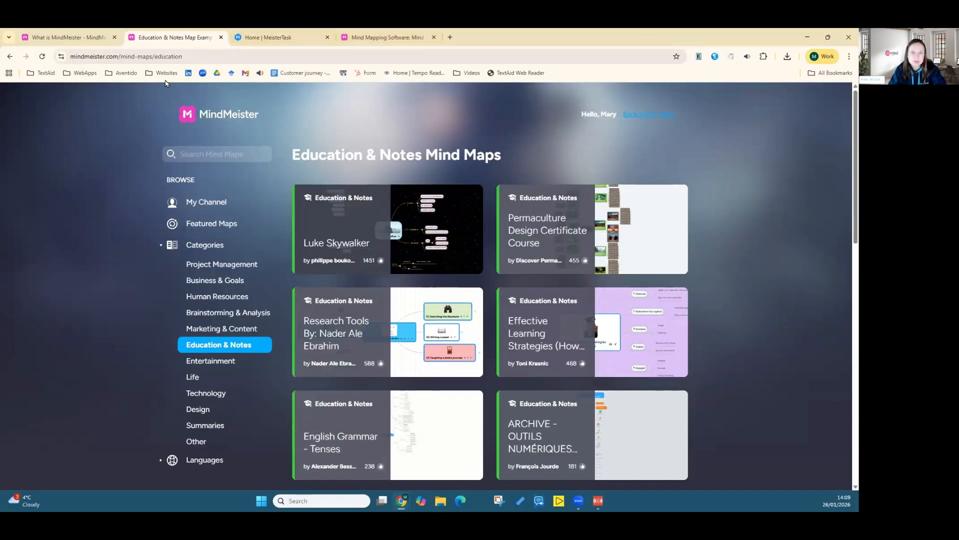
left_click(216, 115)
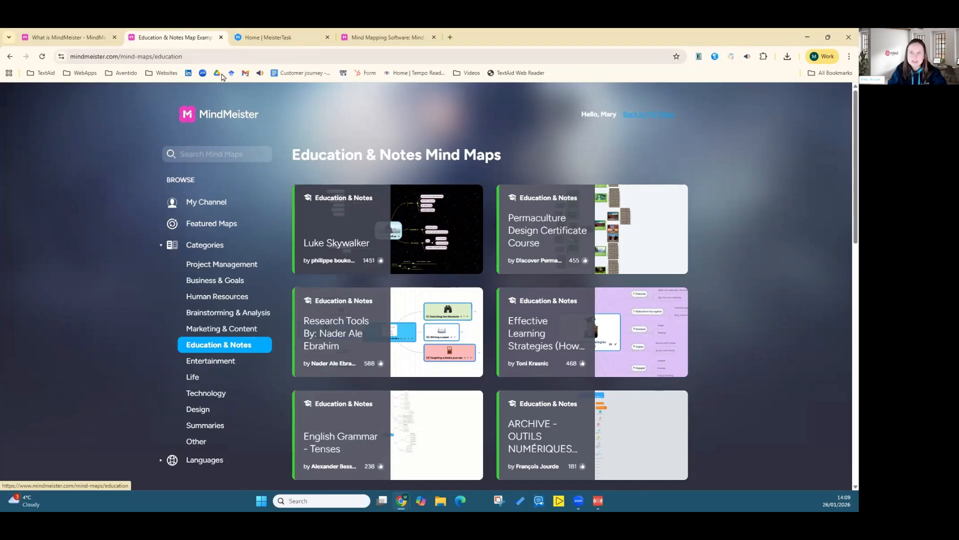
Step: Return to the MindMeister Home page and create a blank map
left_click(379, 33)
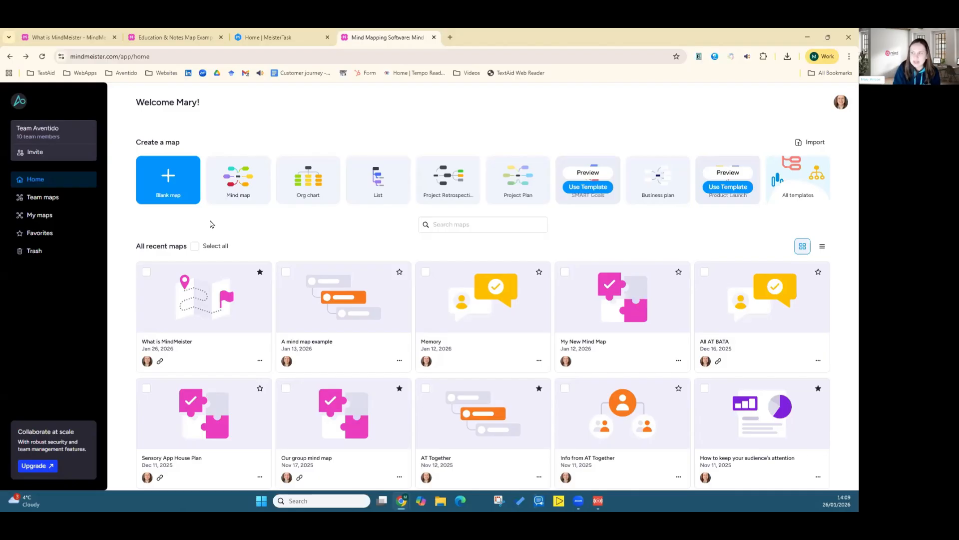
left_click(168, 184)
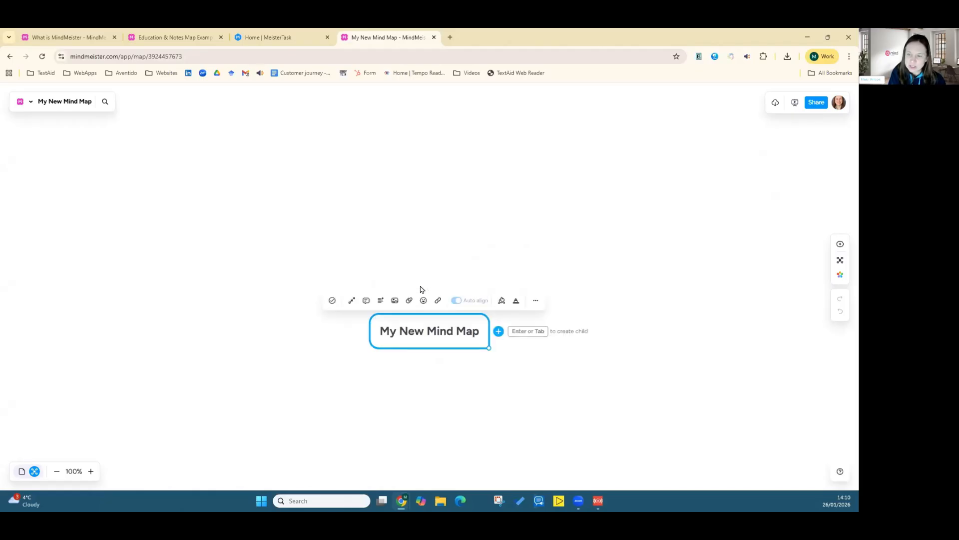
Step: Rename the central topic to a first name followed by "'s example map"
double_click(404, 329)
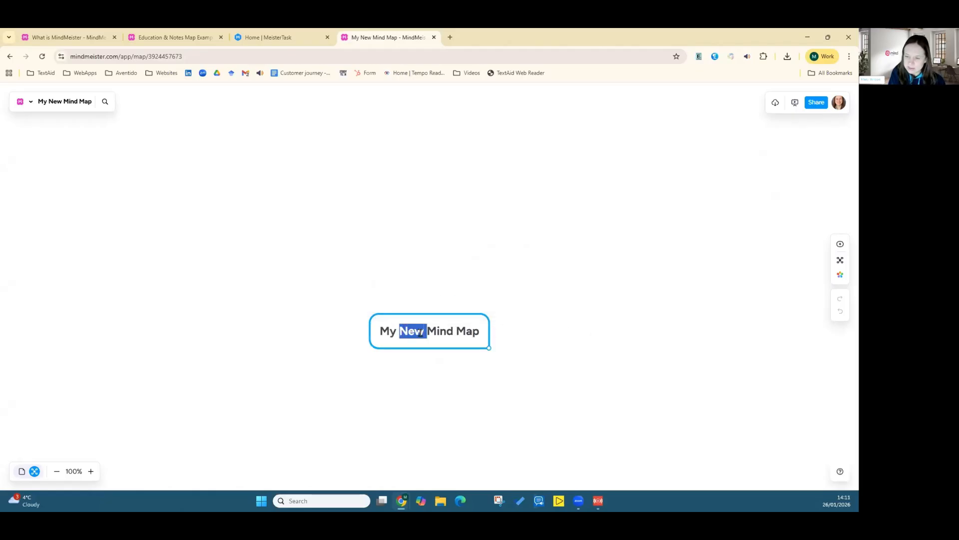
key("BackSpace")
double_click(423, 331)
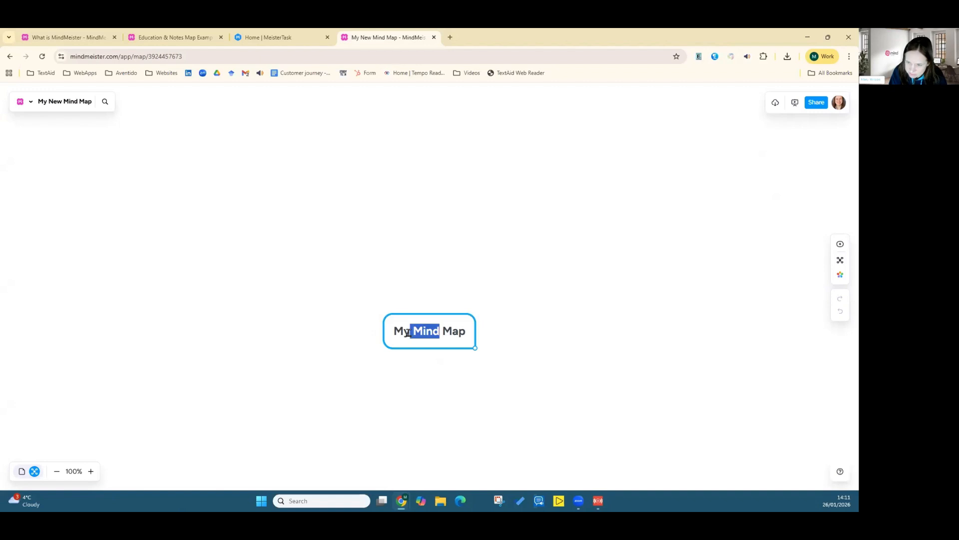
key("BackSpace")
left_click_drag(451, 332, 409, 330)
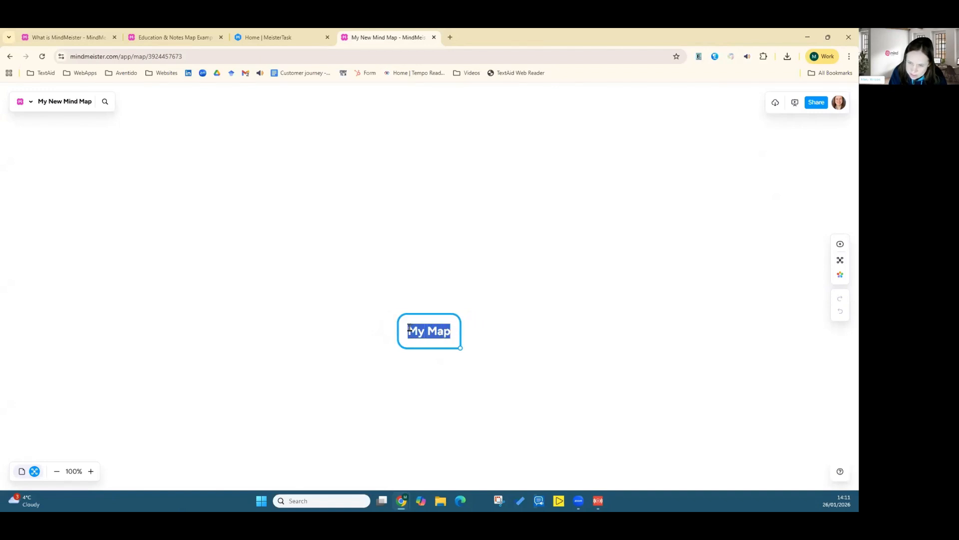
type("Mary")
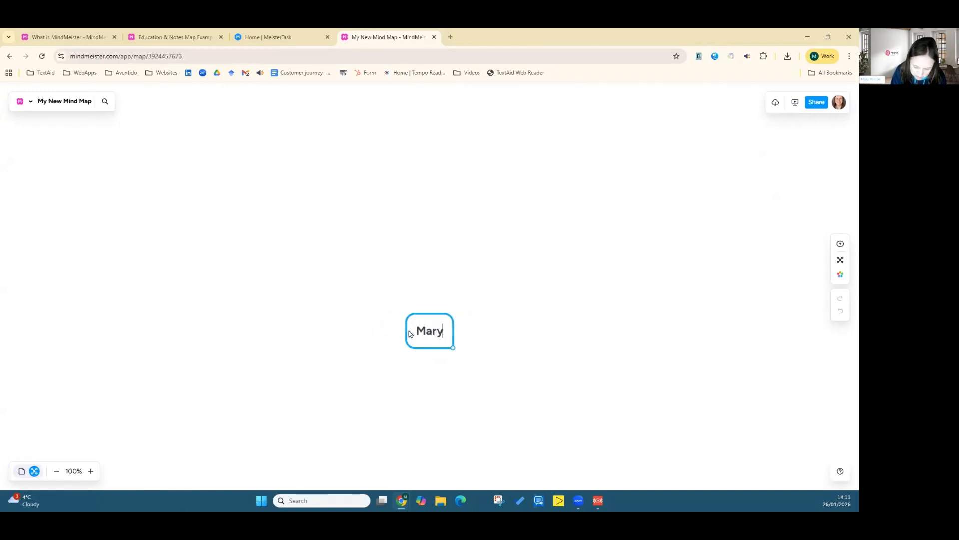
type("'s example map")
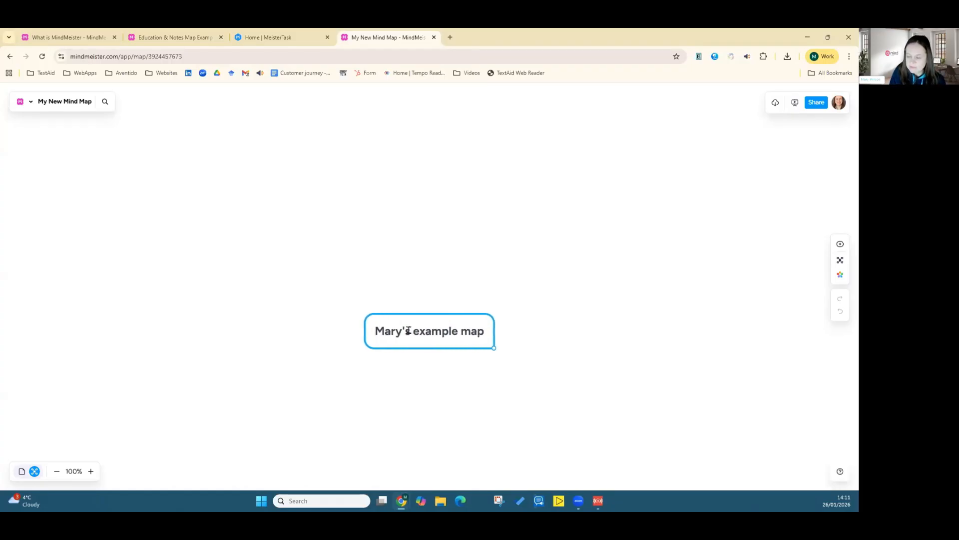
key("Return")
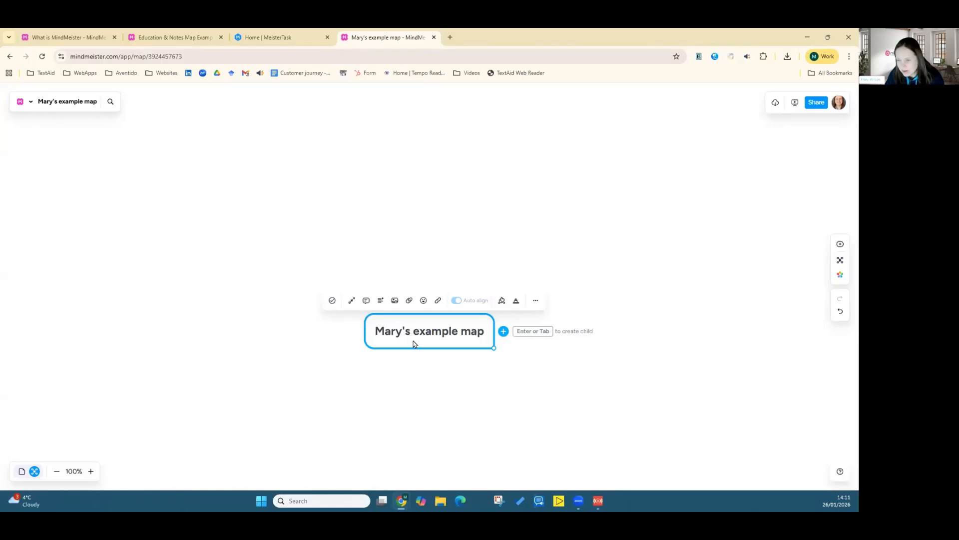
Step: Style the central topic's text at medium size in green, trying each font style before keeping the first
left_click(516, 302)
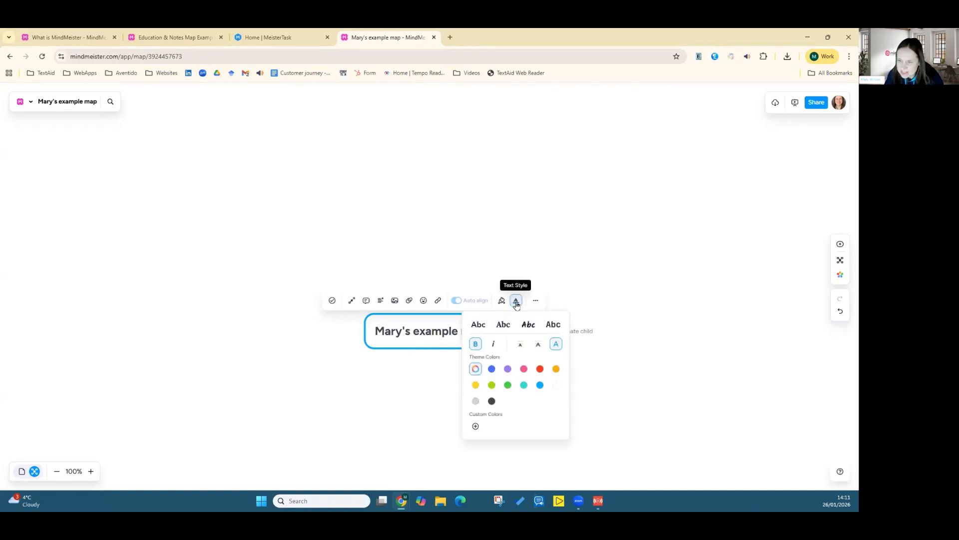
left_click(538, 344)
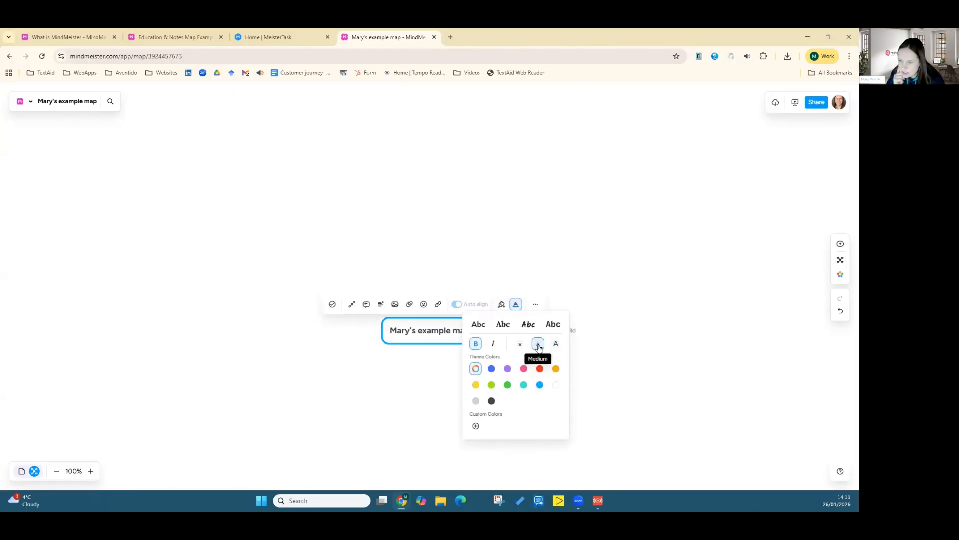
left_click(528, 325)
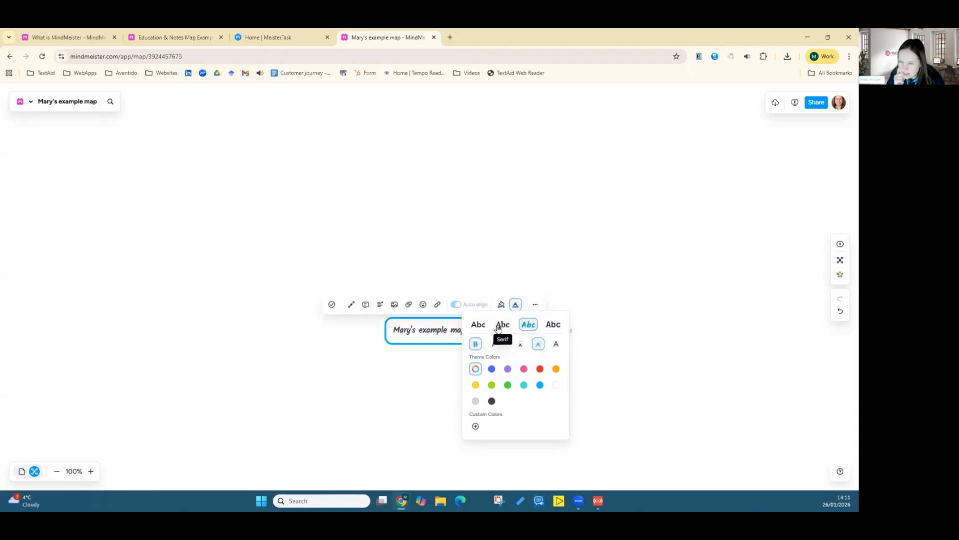
left_click(499, 326)
left_click(553, 324)
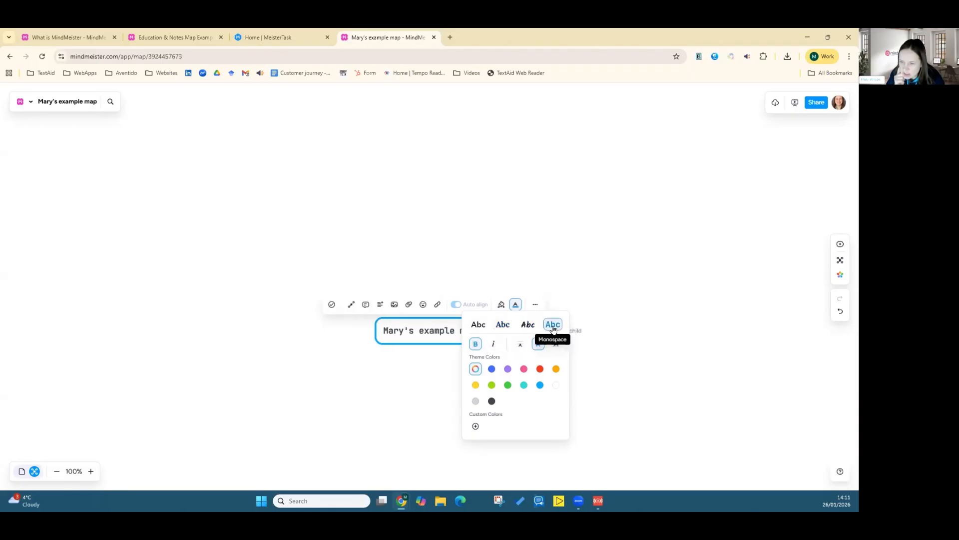
left_click(479, 324)
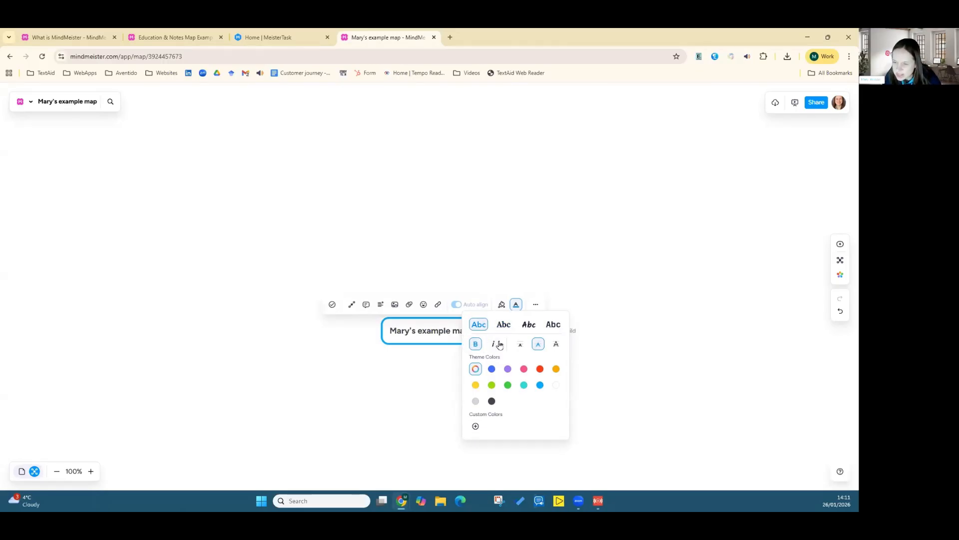
left_click(507, 386)
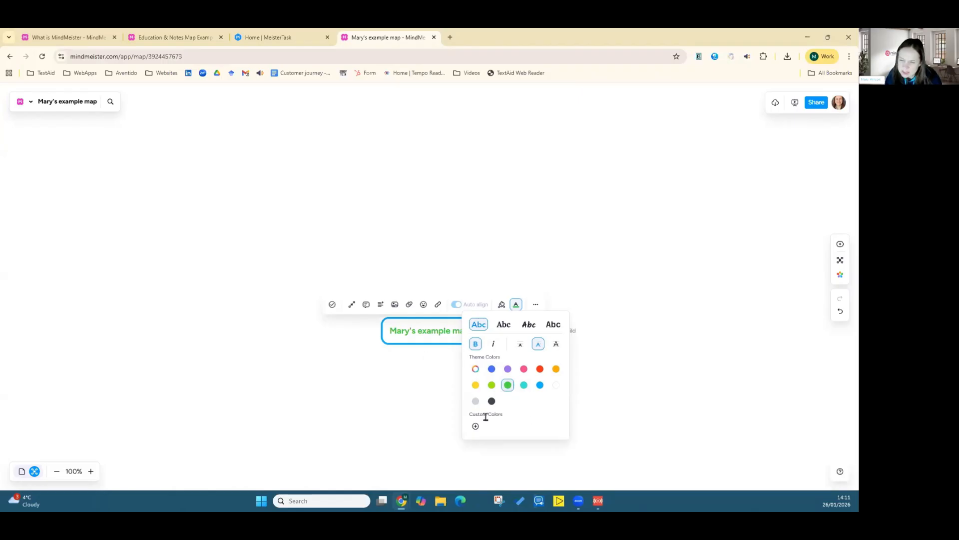
Step: Give the central topic a cloud shape and a purple border with a medium solid line
left_click(501, 305)
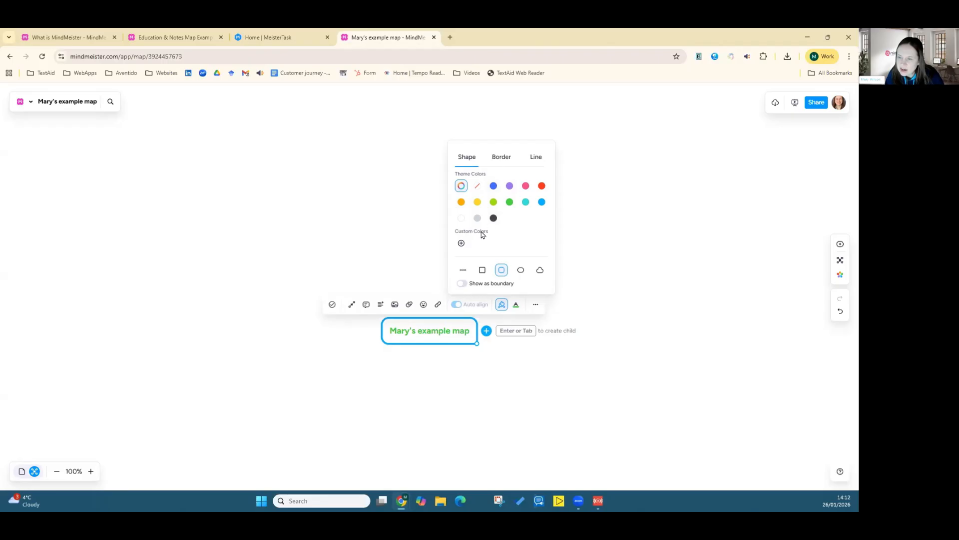
left_click(539, 270)
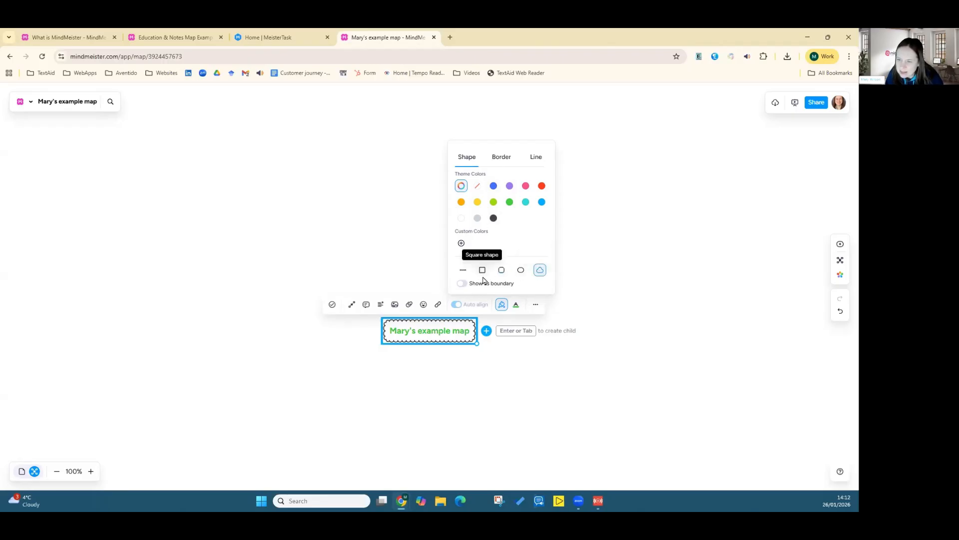
left_click(497, 157)
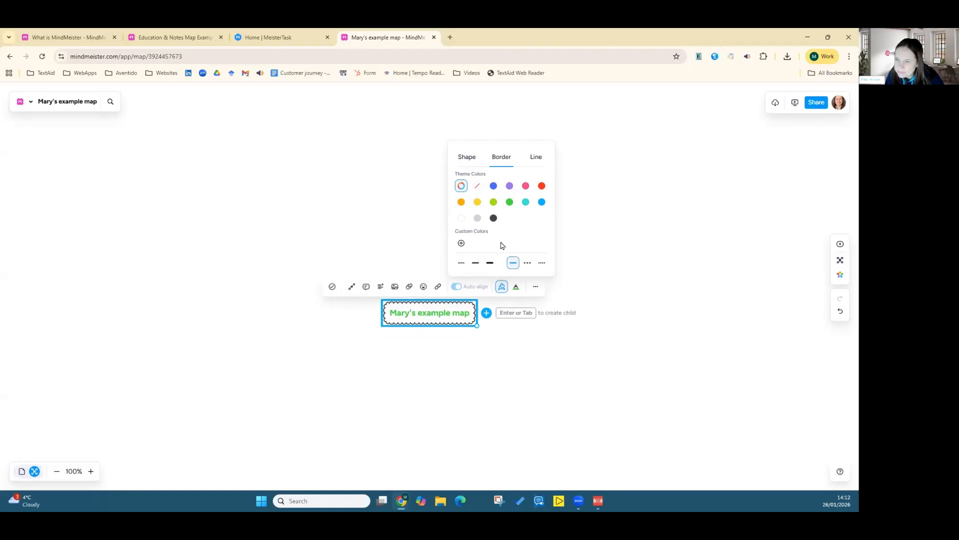
left_click(509, 186)
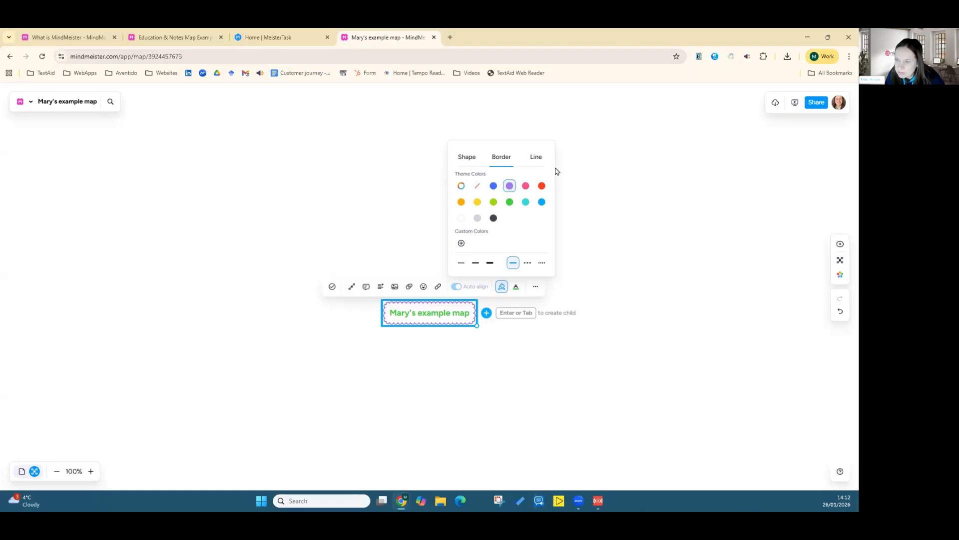
left_click(490, 264)
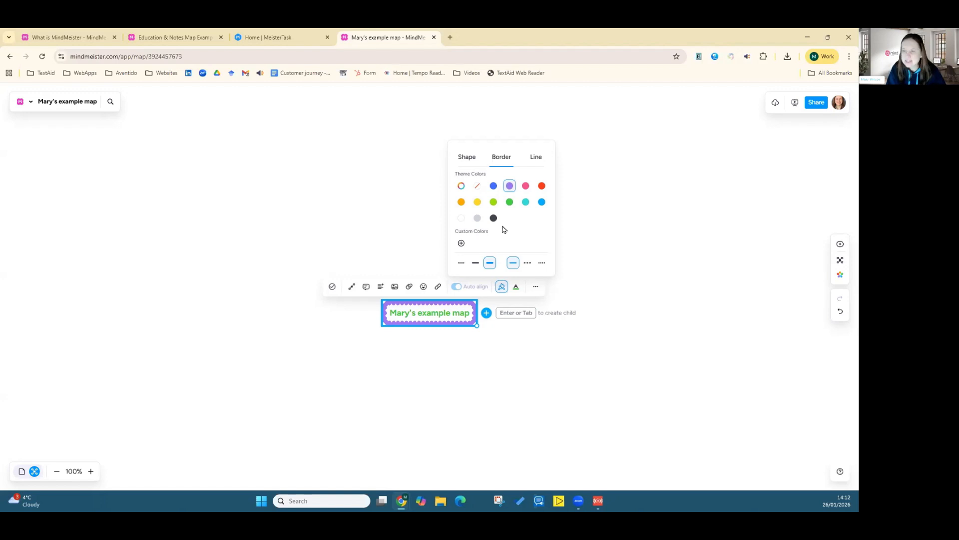
left_click(528, 263)
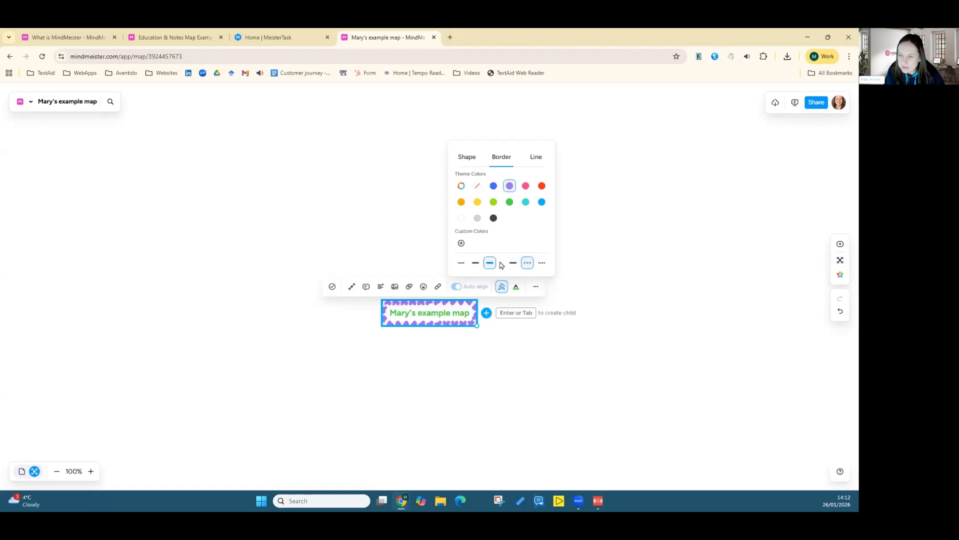
left_click(476, 263)
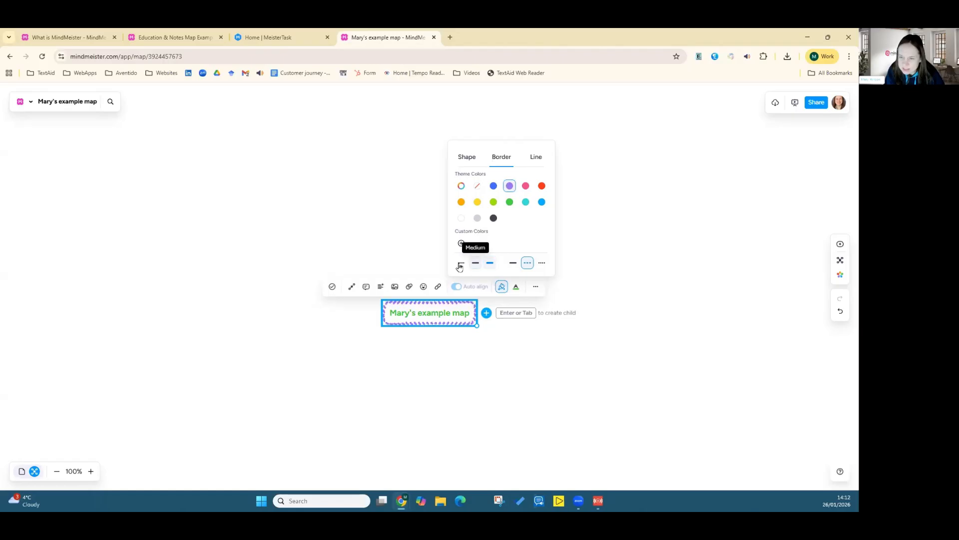
left_click(514, 265)
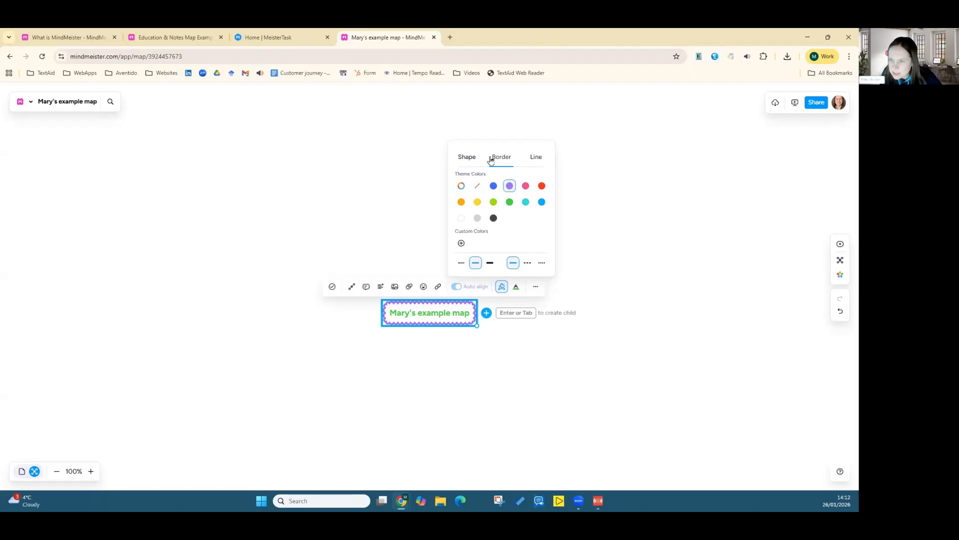
Step: Fill the central topic's shape with light grey after trying pink and yellow, then deselect it
left_click(467, 157)
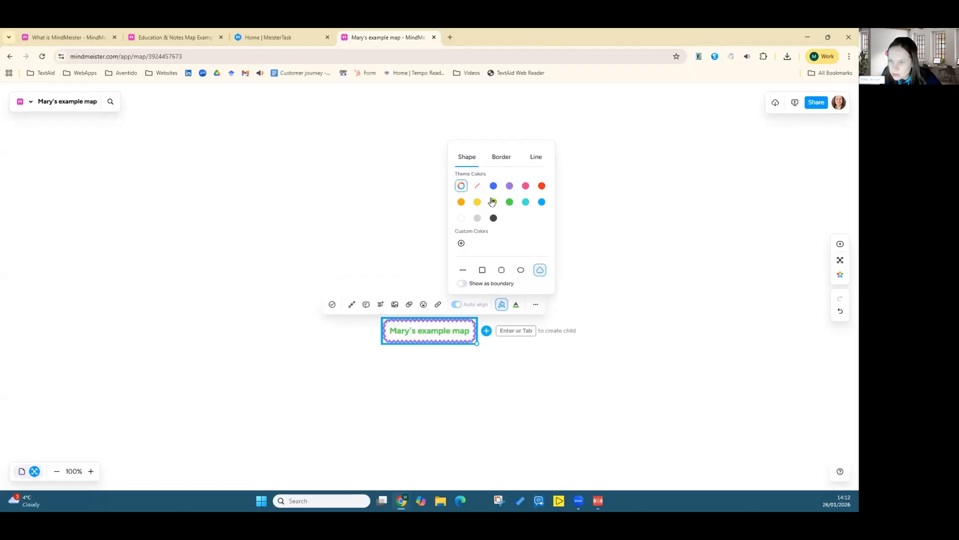
left_click(525, 189)
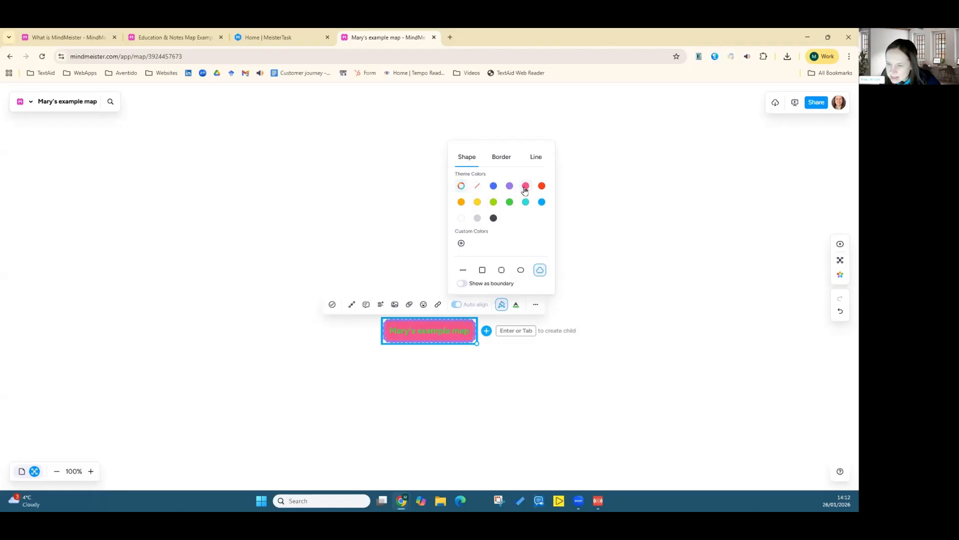
left_click(477, 204)
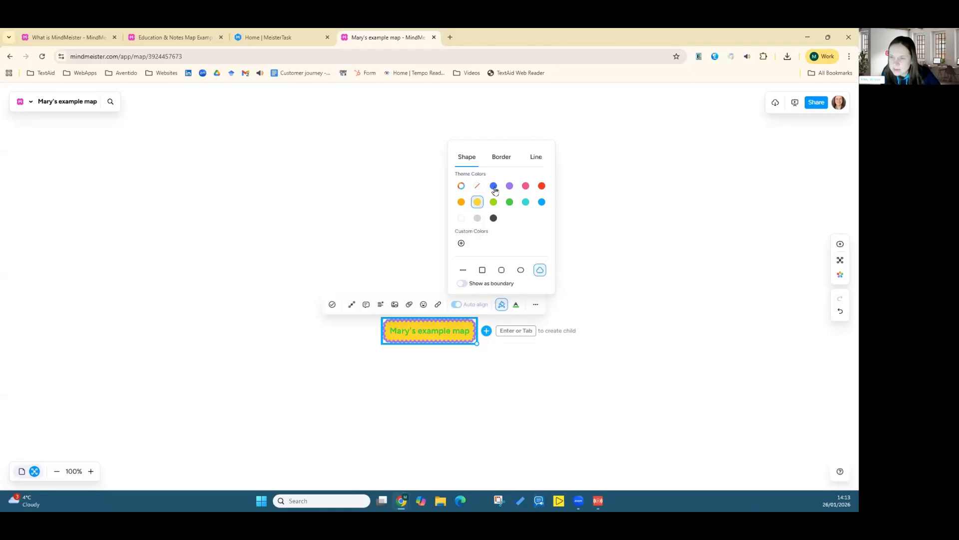
left_click(479, 220)
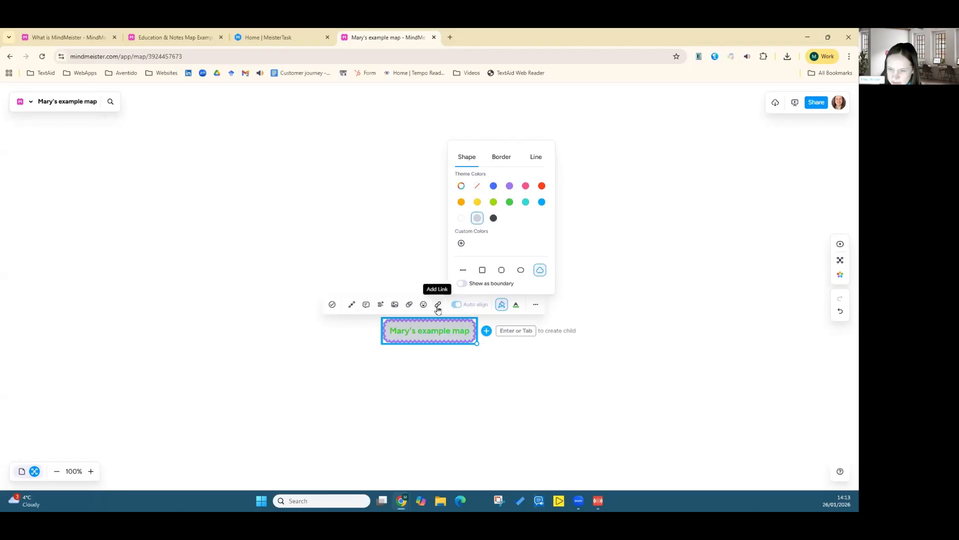
left_click(421, 383)
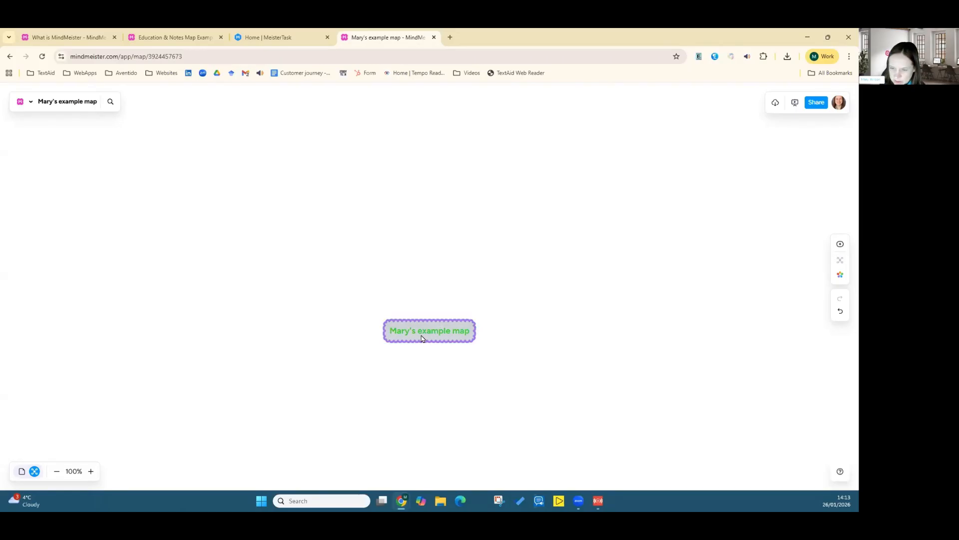
Step: Add a child topic "This is a new idea" to the central topic
left_click(421, 335)
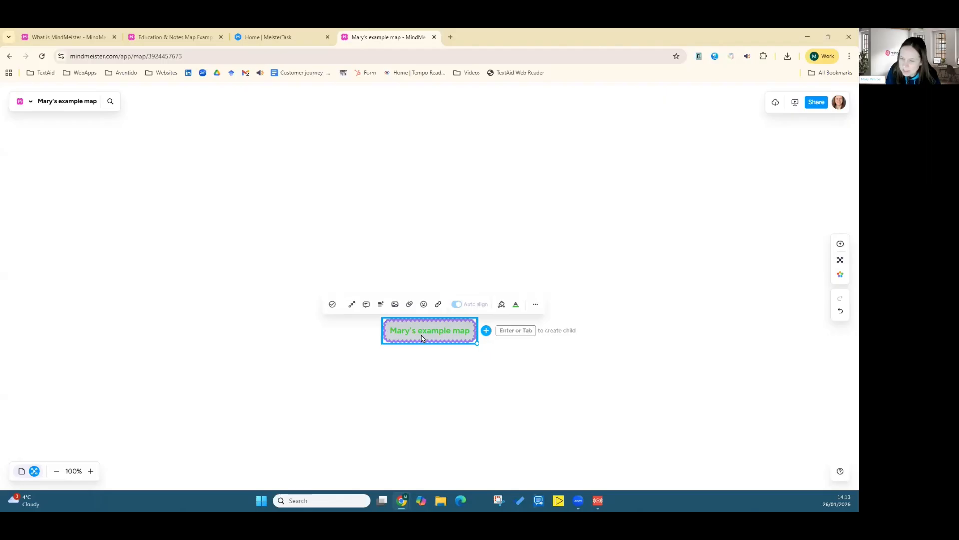
key("Tab")
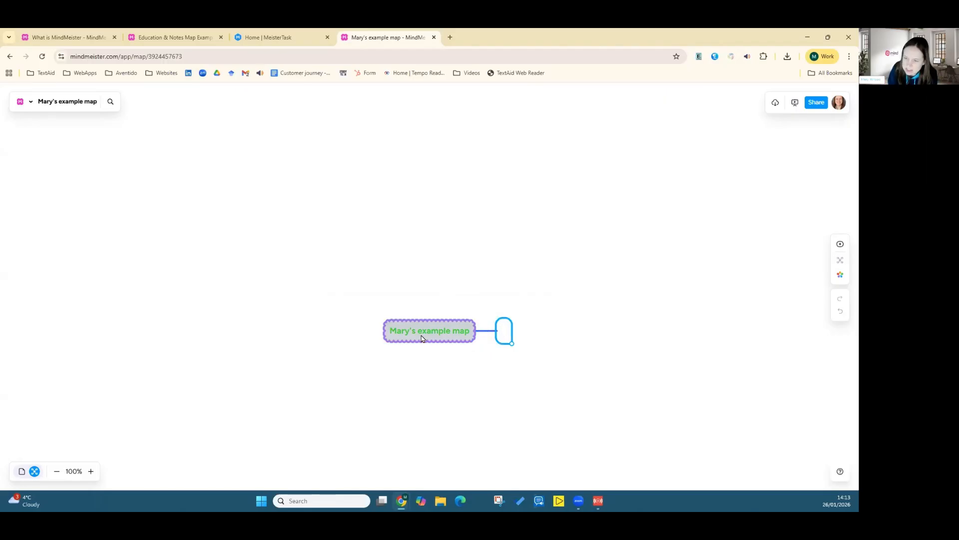
type("This is")
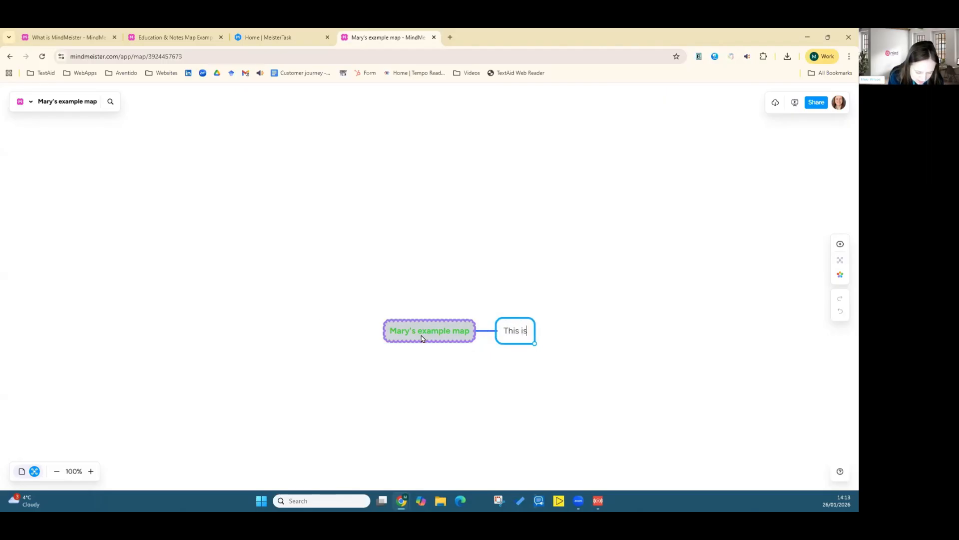
type(" a new idea")
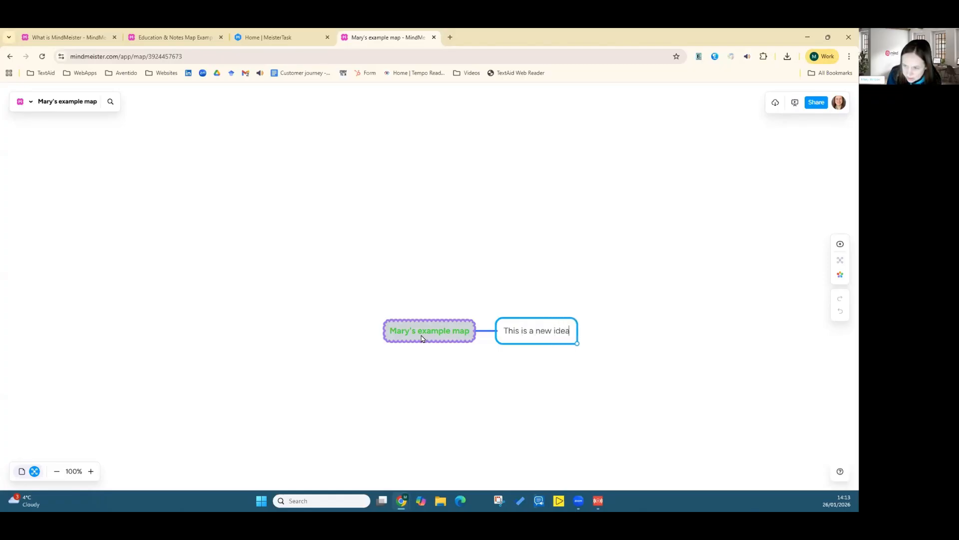
key("Return")
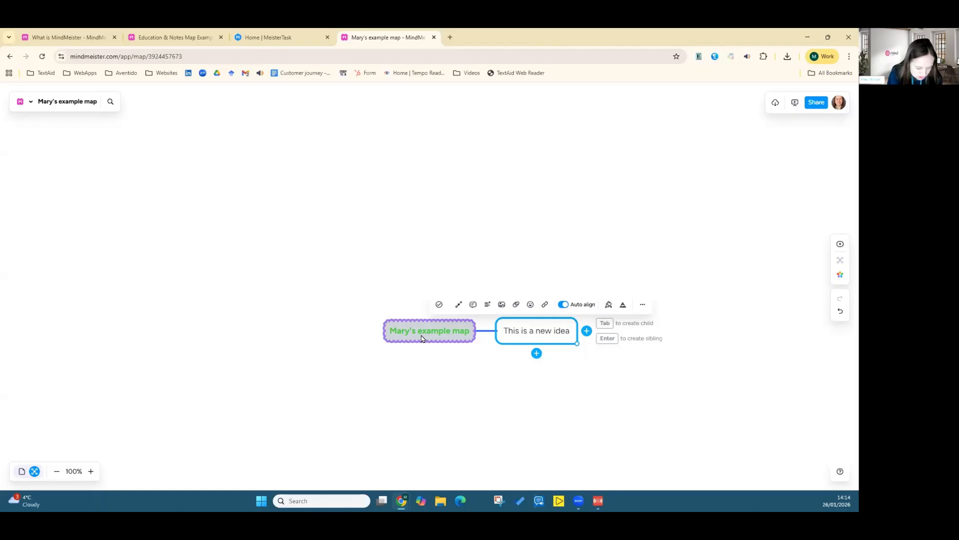
Step: Add a child topic "And another!" under "This is a new idea"
key("Tab")
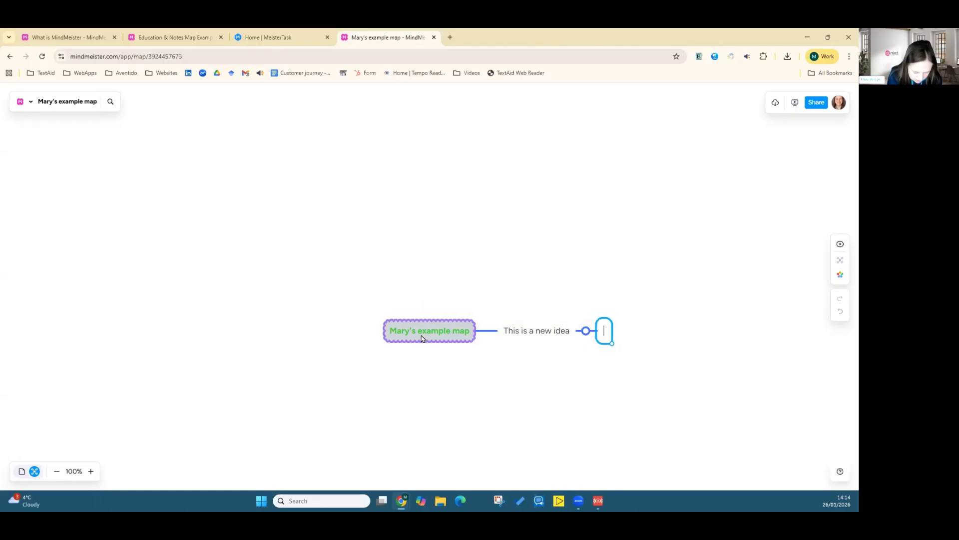
type("And another")
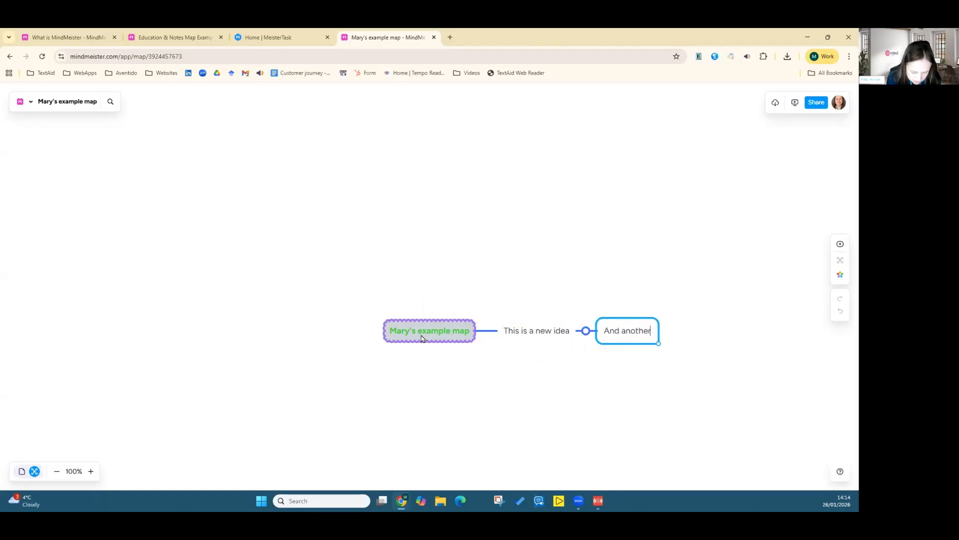
type("!")
key("Tab")
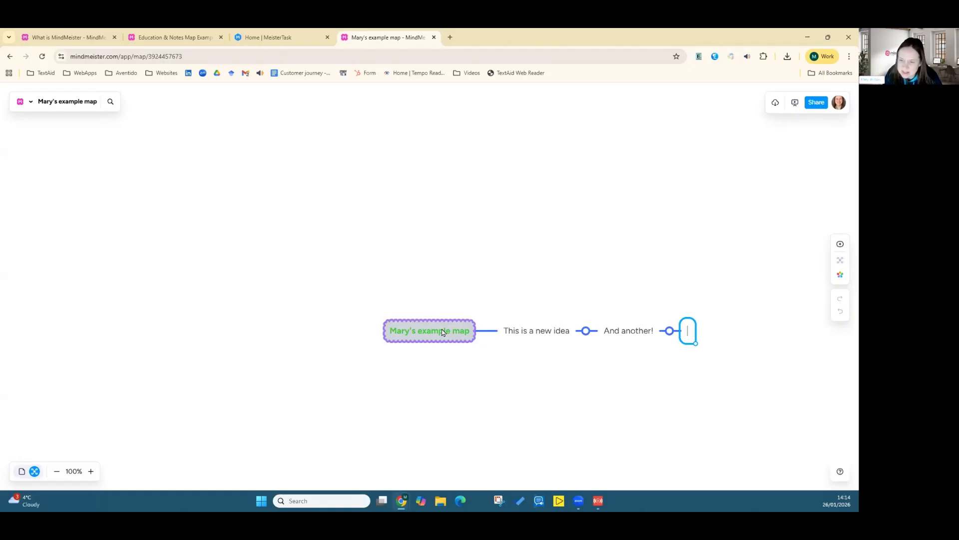
key("Escape")
Step: Add a second child topic "Hello" to the central topic
left_click(414, 335)
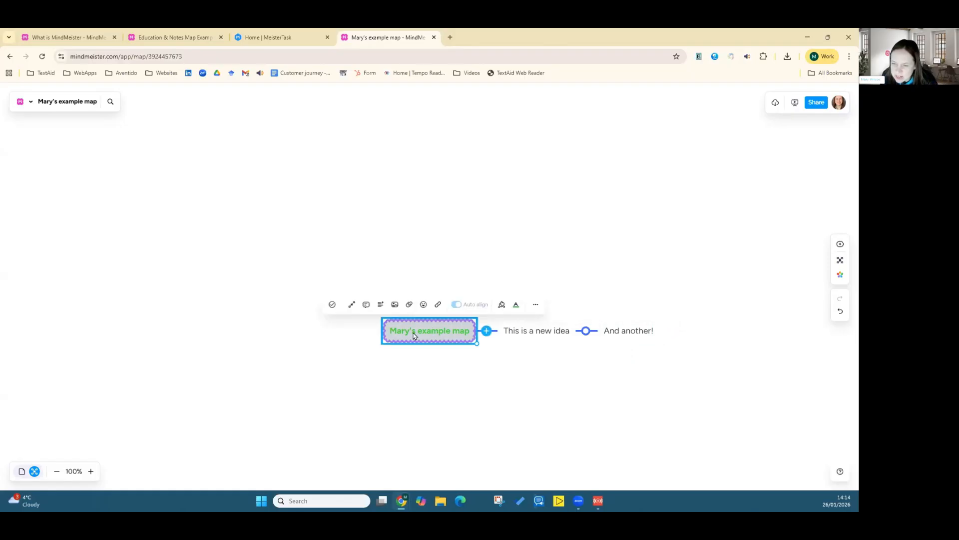
key("Tab")
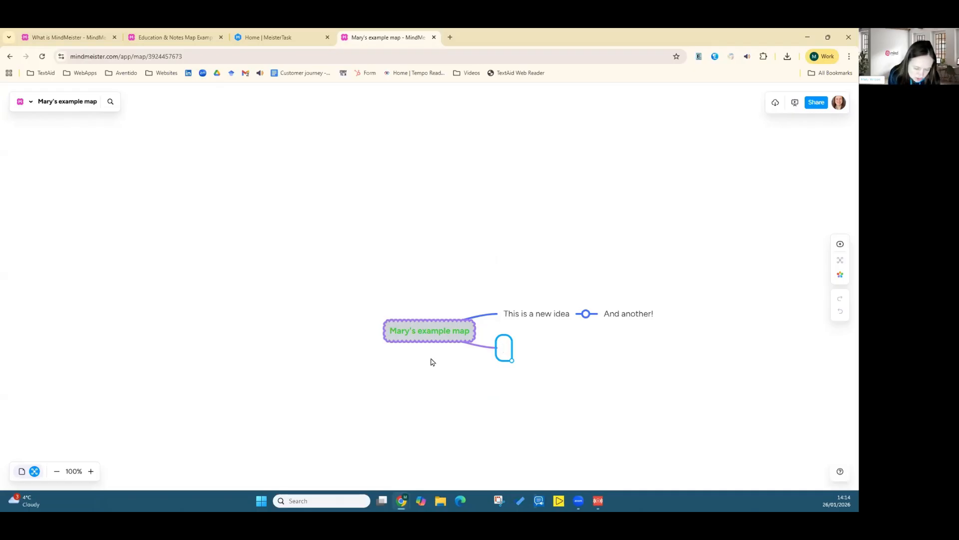
type("Hello")
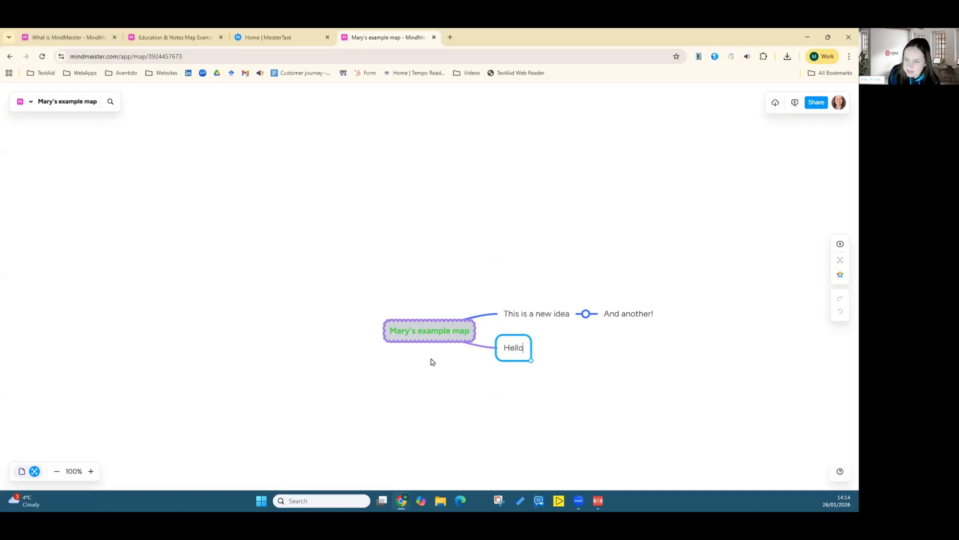
left_click(400, 378)
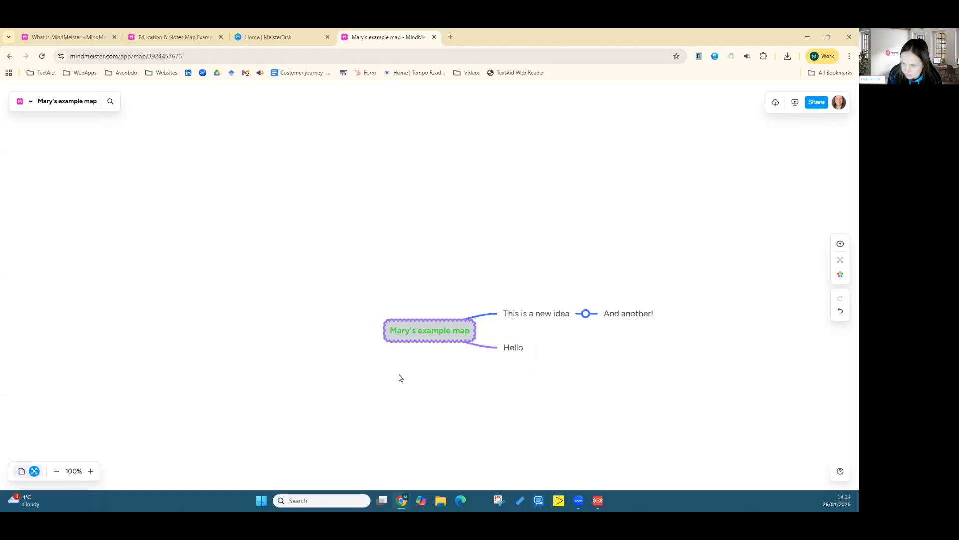
Step: Add a web link to the "Hello" topic by copying a bookmarked website address and pasting it in
left_click(505, 352)
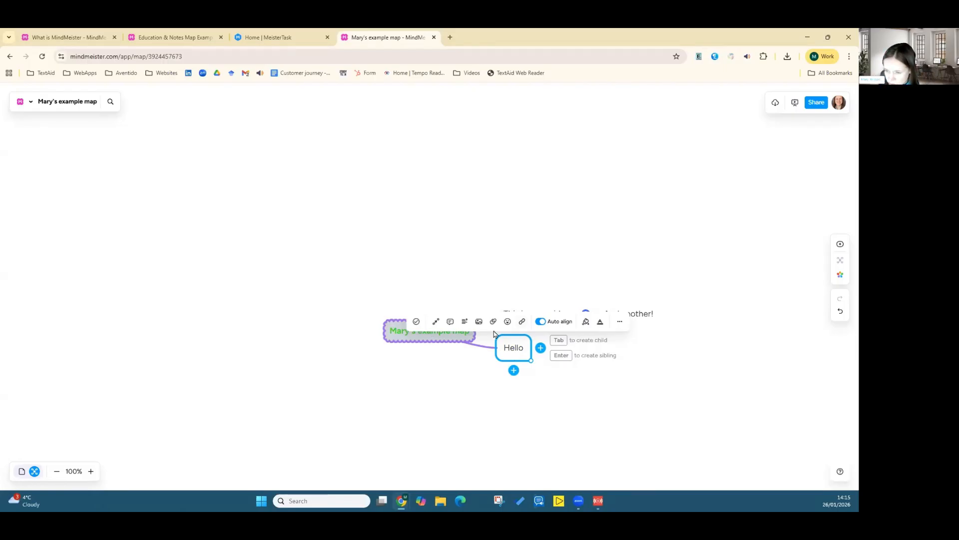
left_click(523, 322)
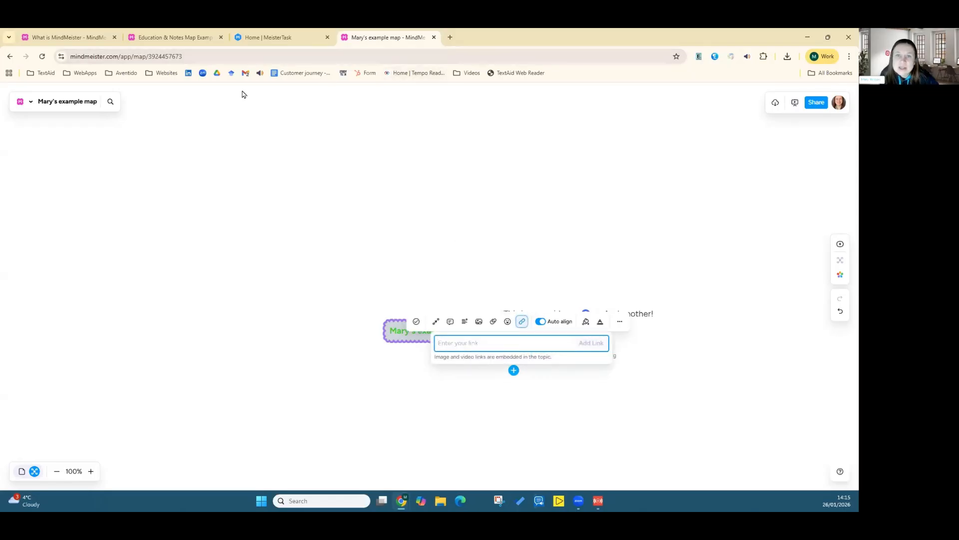
left_click(166, 74)
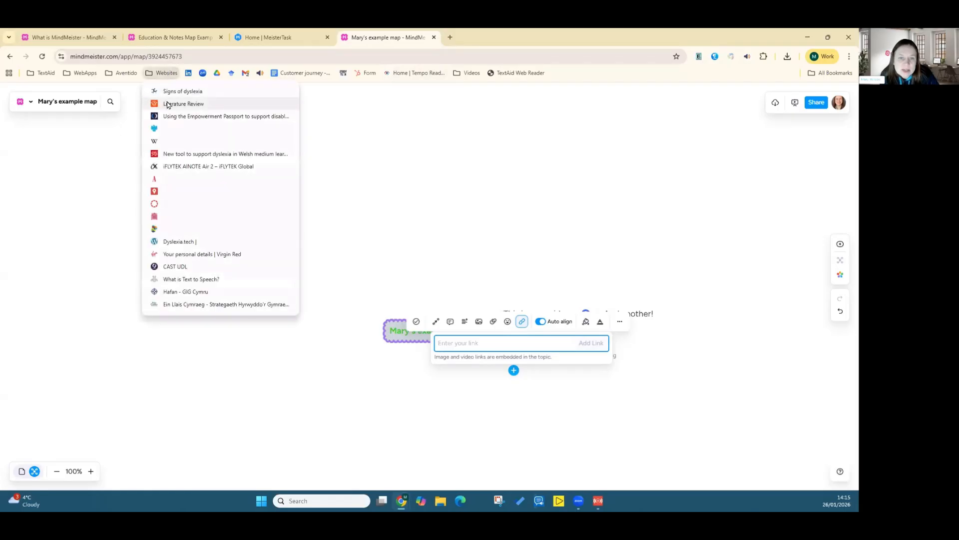
right_click(185, 147)
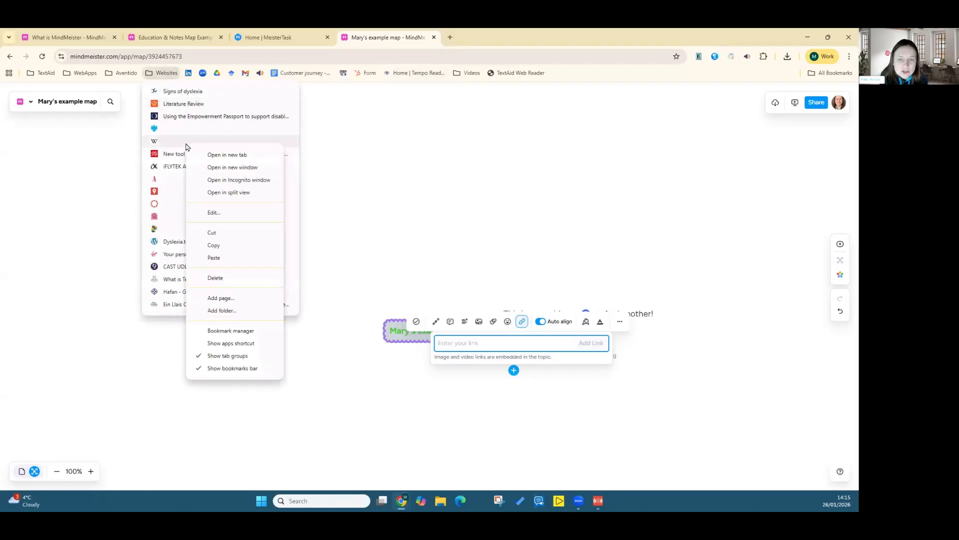
left_click(222, 245)
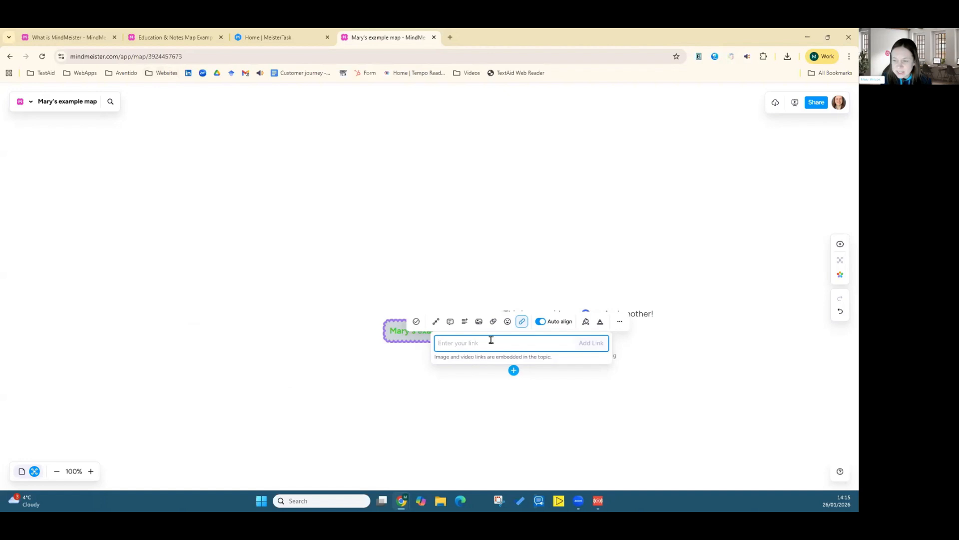
key("ctrl+v")
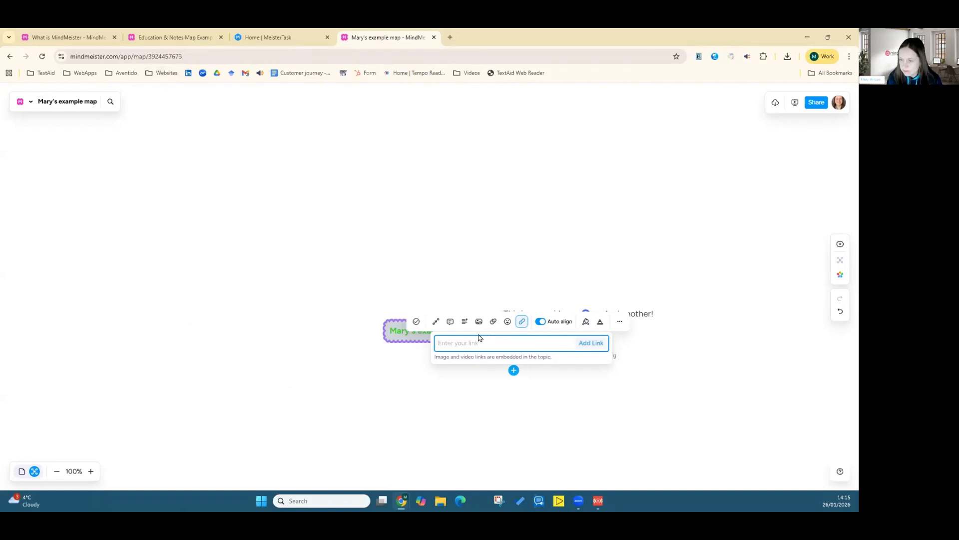
left_click(400, 387)
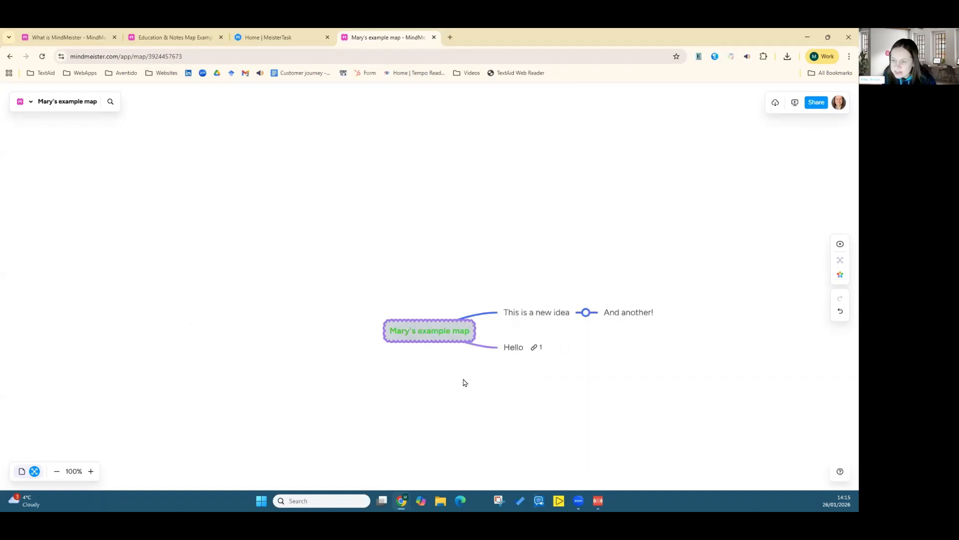
Step: Search the icons for "hand", add the hands icon to the "Hello" topic and colour it yellow
left_click(515, 349)
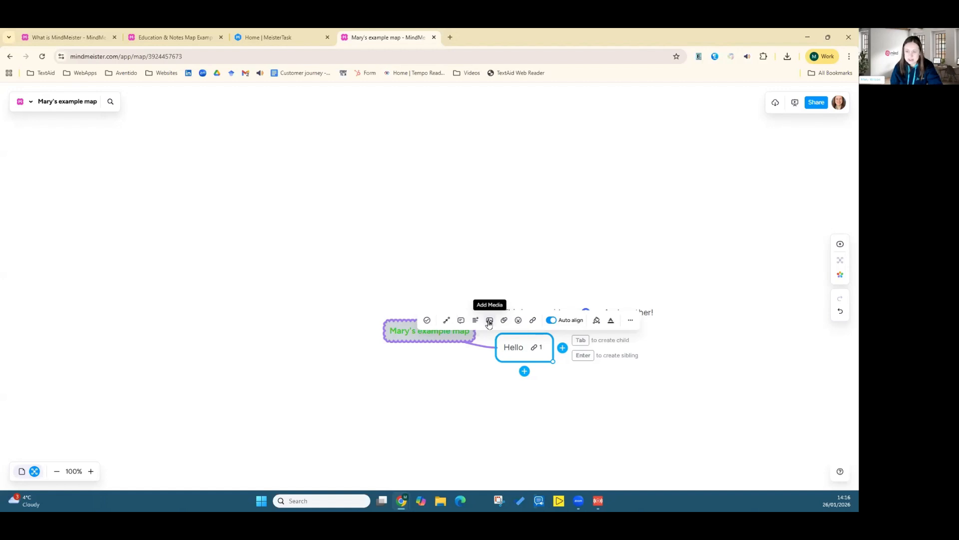
left_click(518, 322)
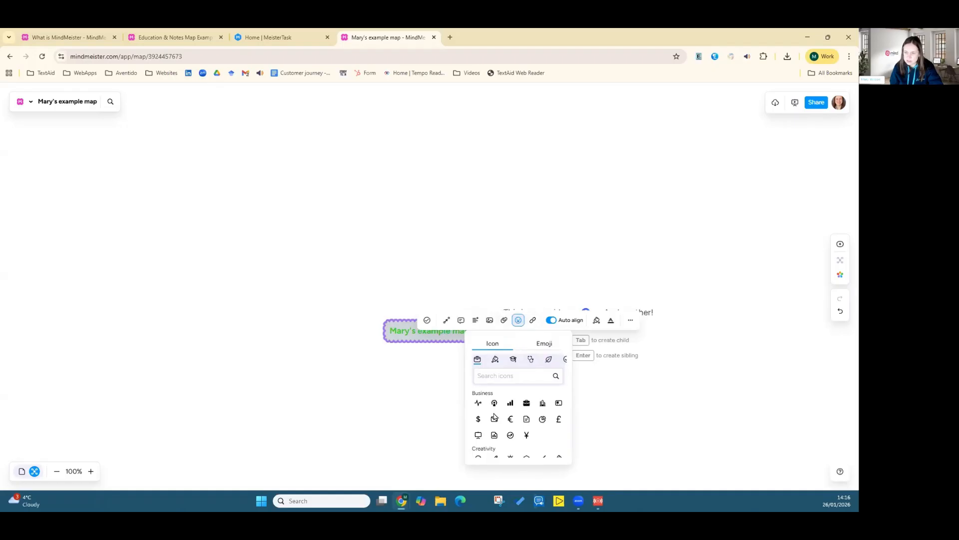
scroll(494, 416, "down", 10)
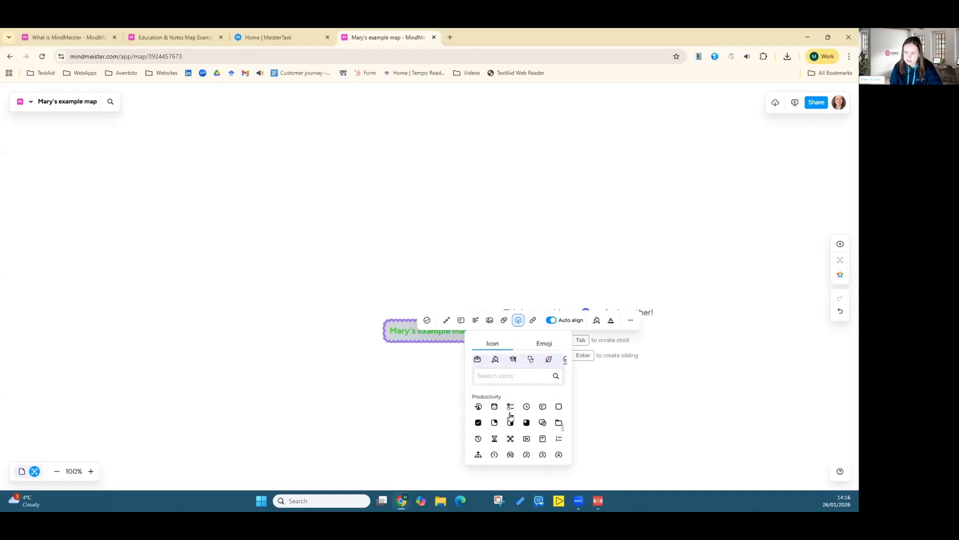
scroll(510, 415, "up", 10)
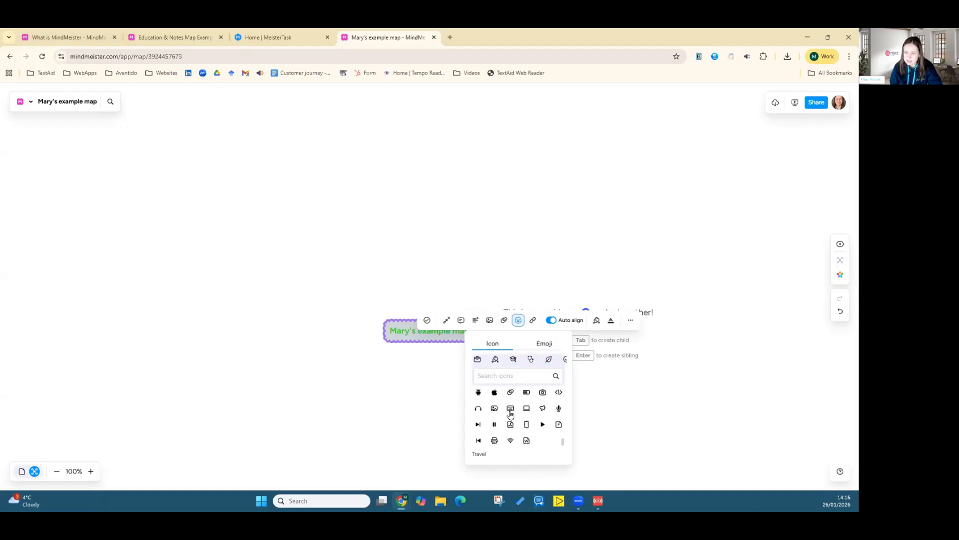
left_click(499, 377)
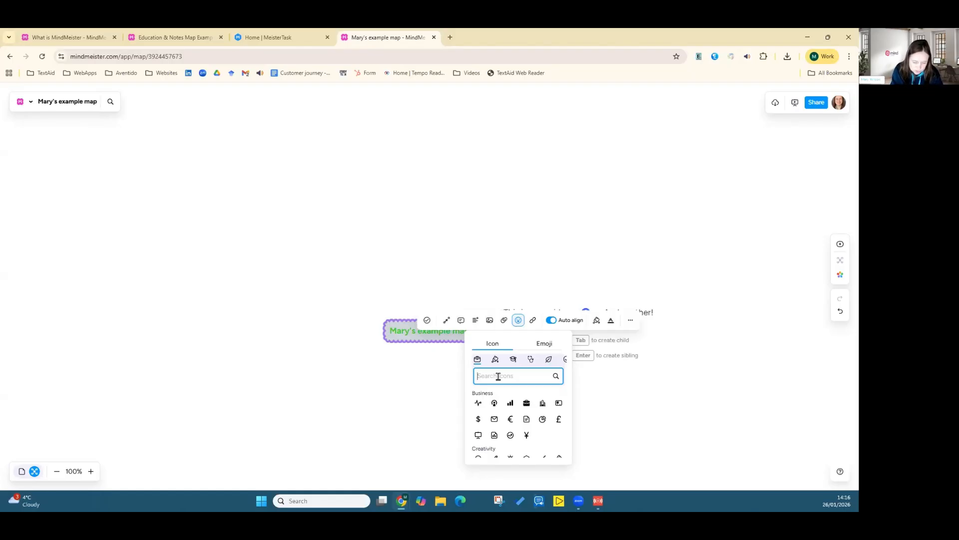
type("tree")
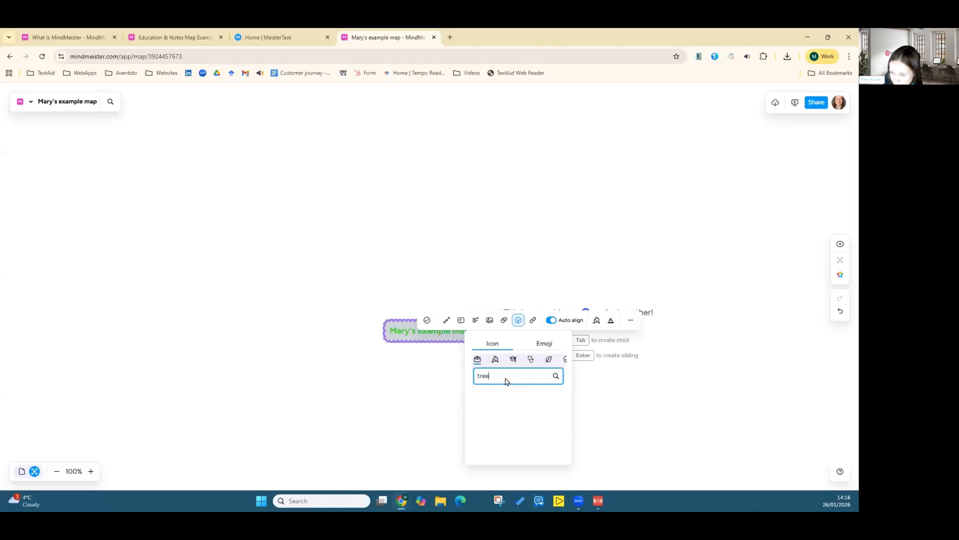
double_click(503, 379)
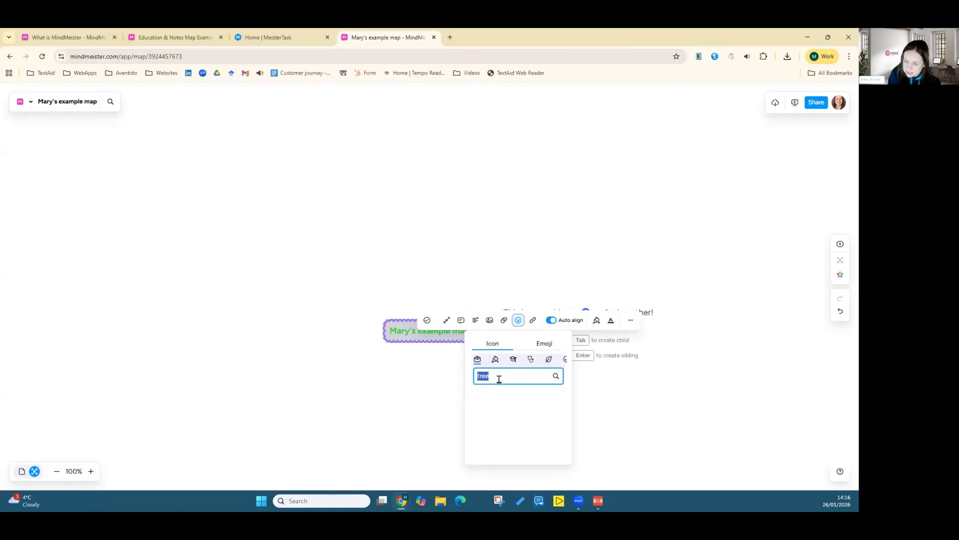
type("hand")
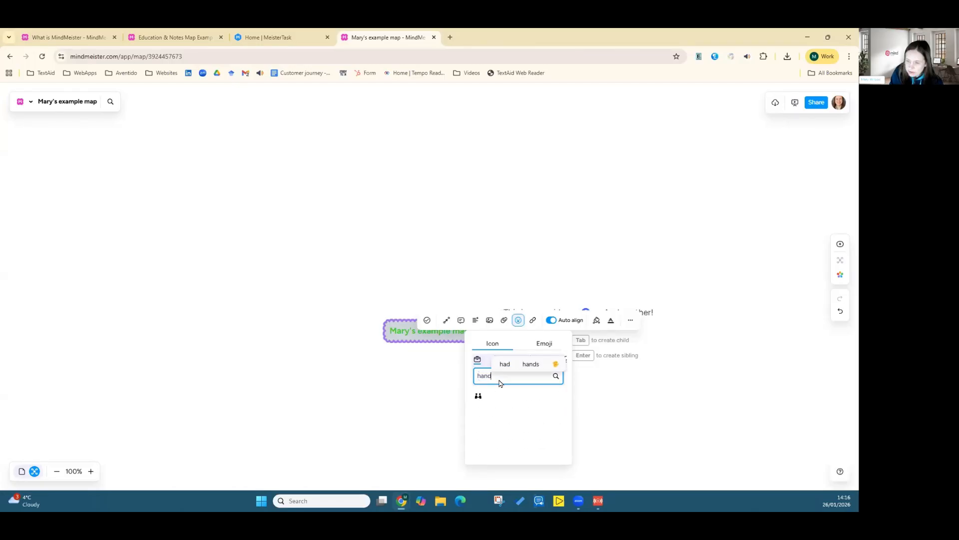
left_click(478, 398)
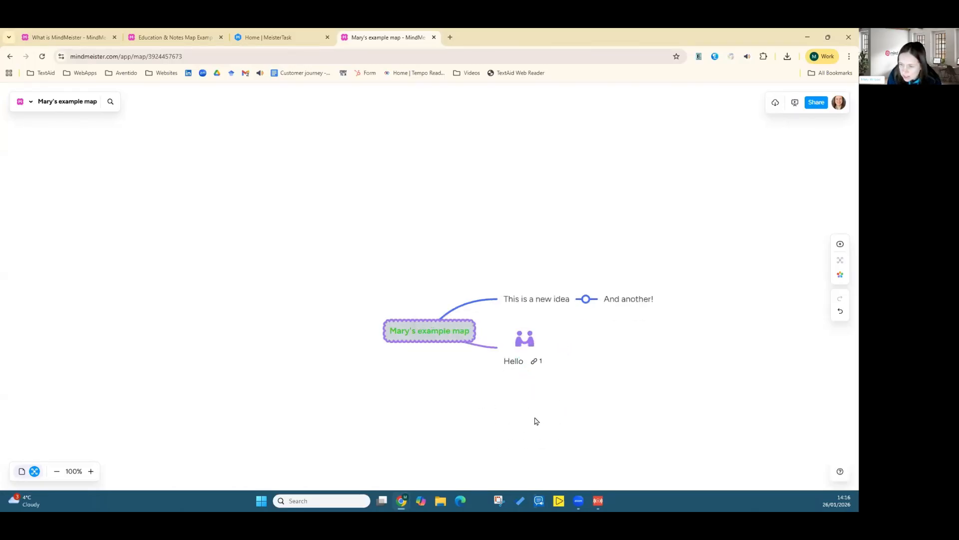
left_click(527, 346)
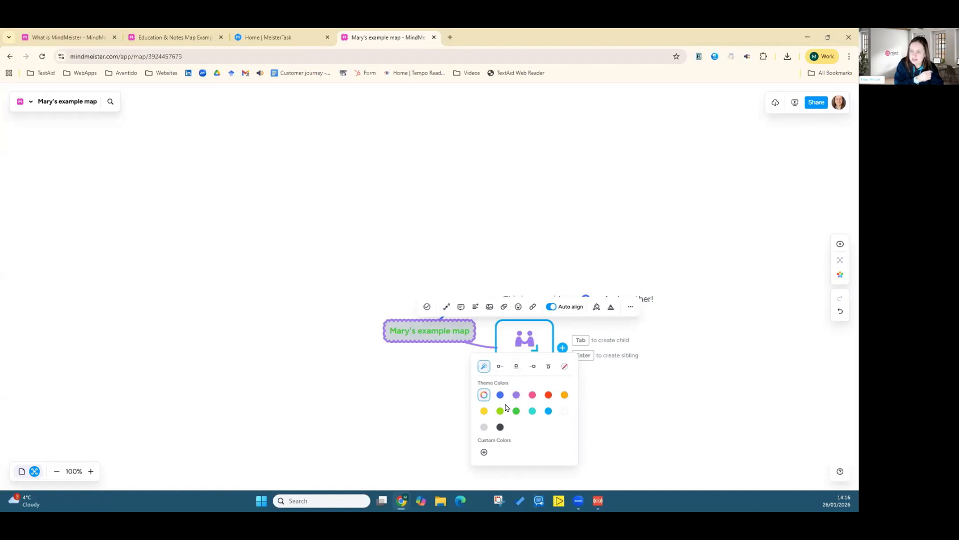
left_click(484, 411)
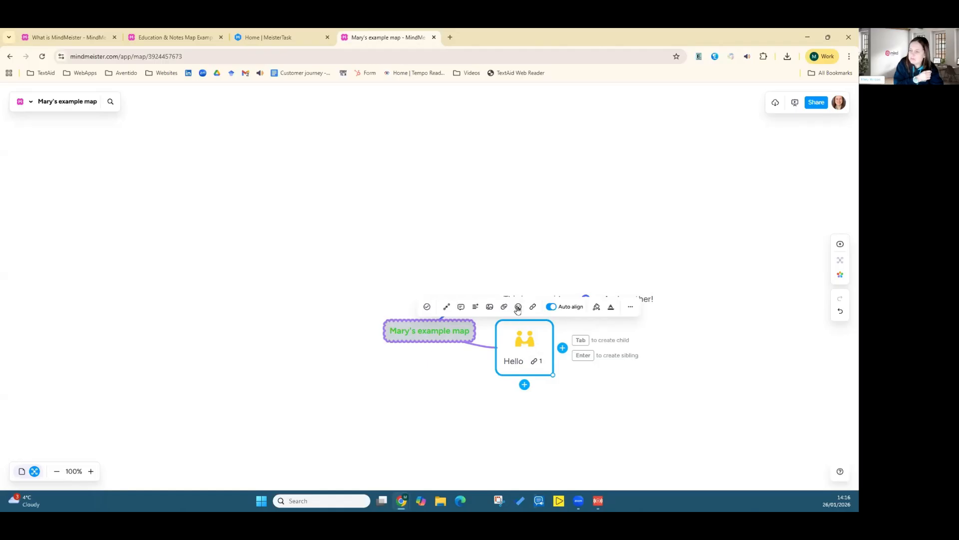
Step: Add a stock-market screenshot image from the Gallery to the "Hello" topic and resize it smaller
left_click(490, 308)
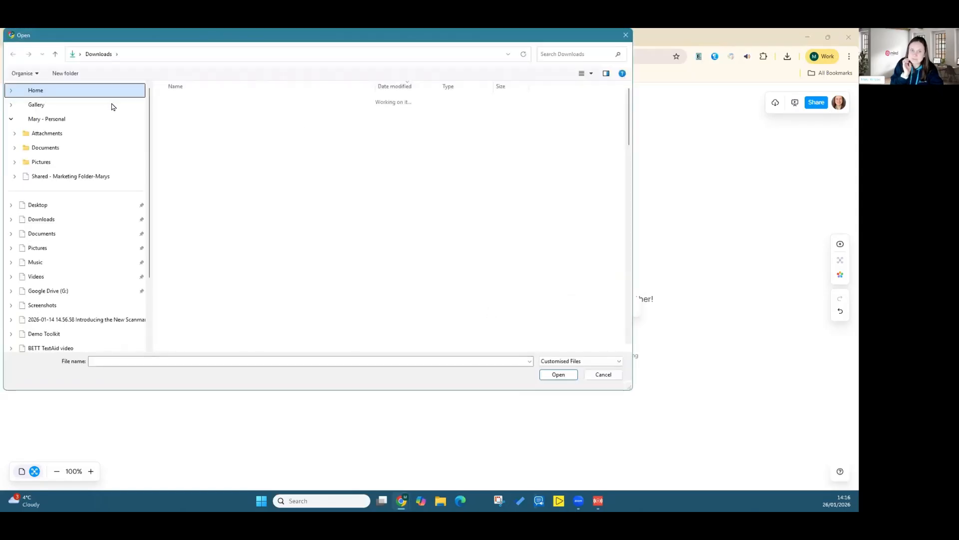
left_click(77, 104)
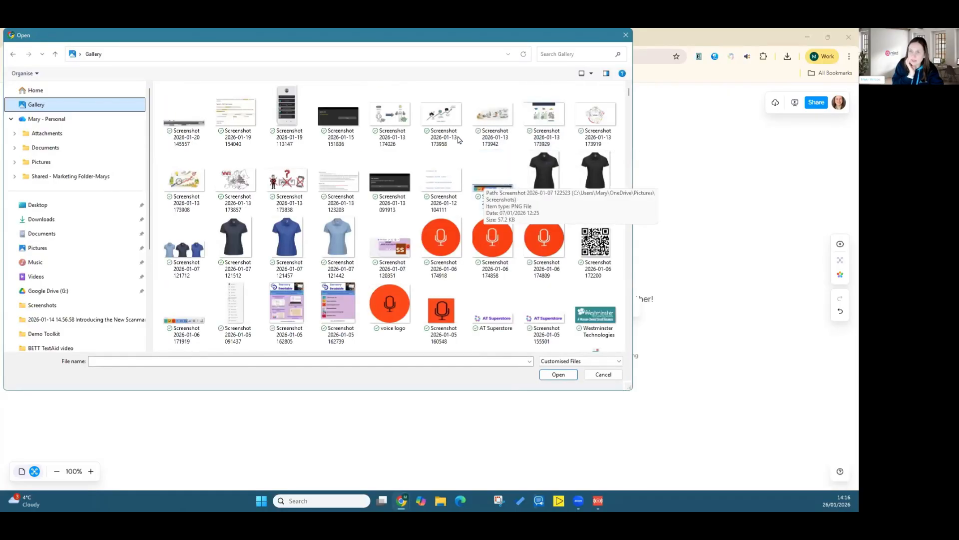
left_click(446, 125)
double_click(446, 125)
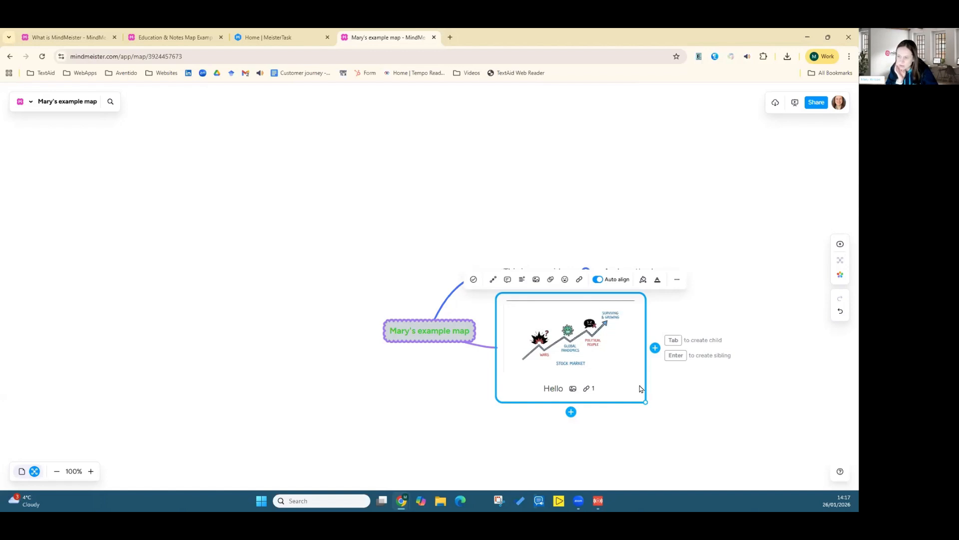
left_click_drag(637, 377, 577, 358)
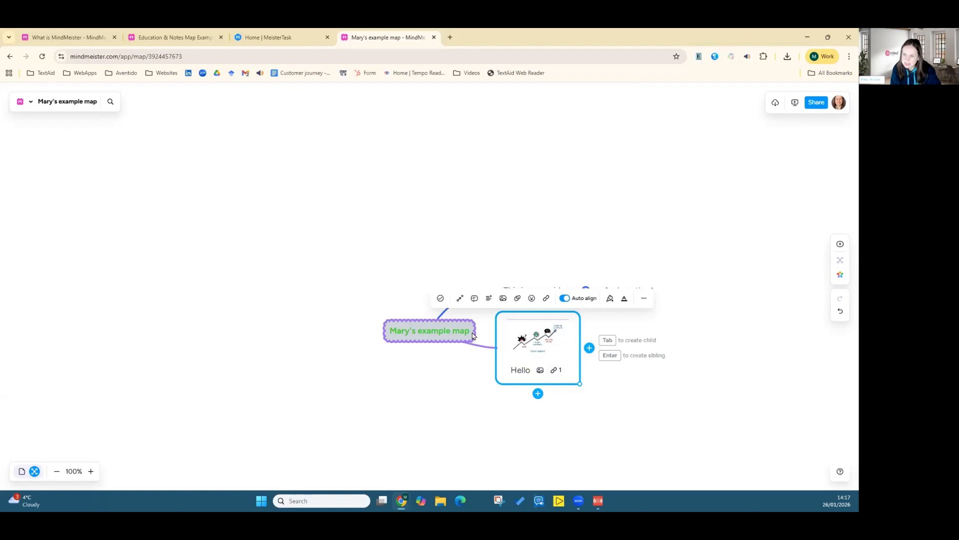
left_click(502, 263)
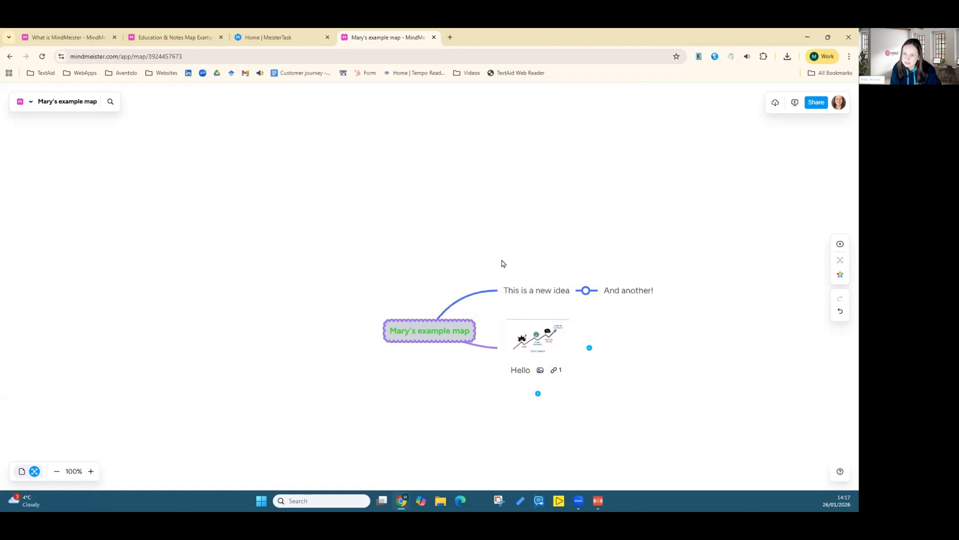
Step: Attach the file "Main Information" from Downloads to the "And another!" topic
left_click(623, 295)
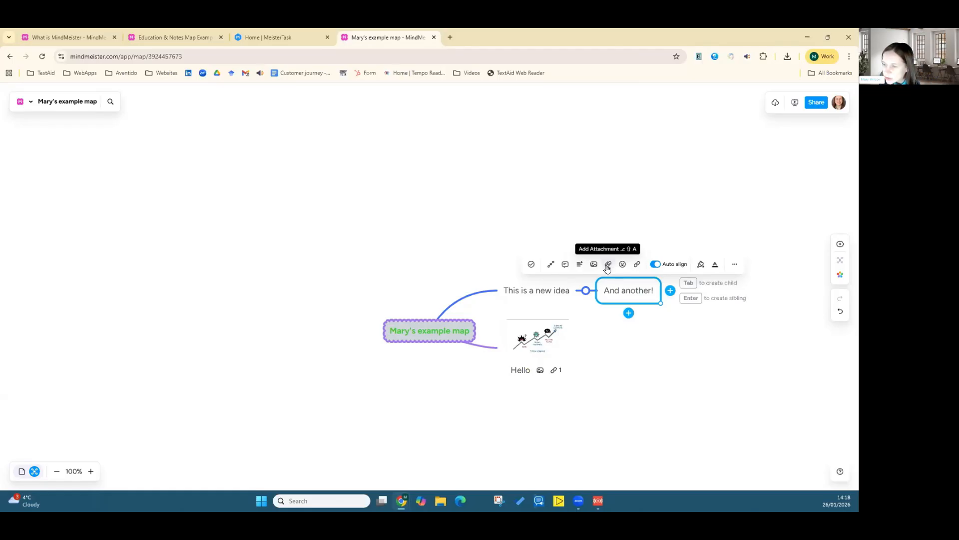
left_click(608, 266)
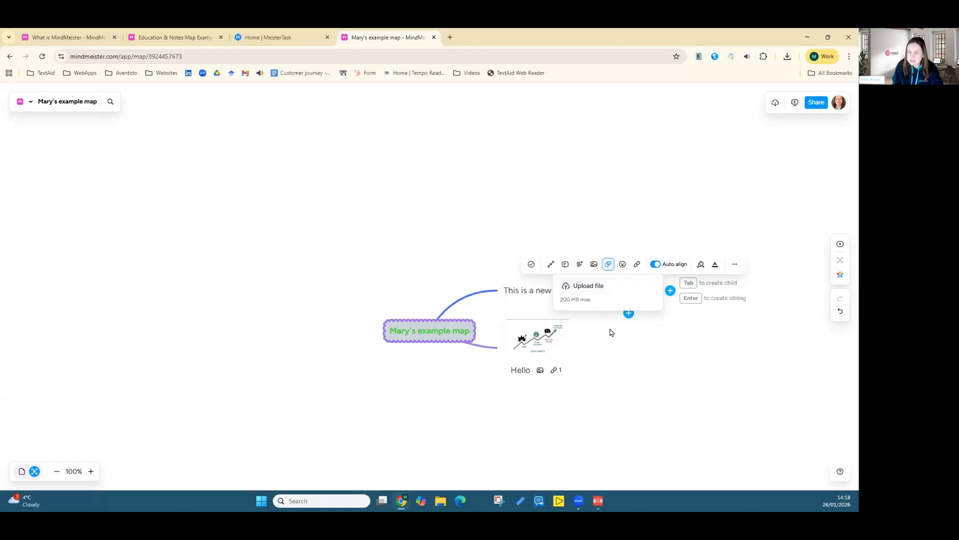
left_click(601, 289)
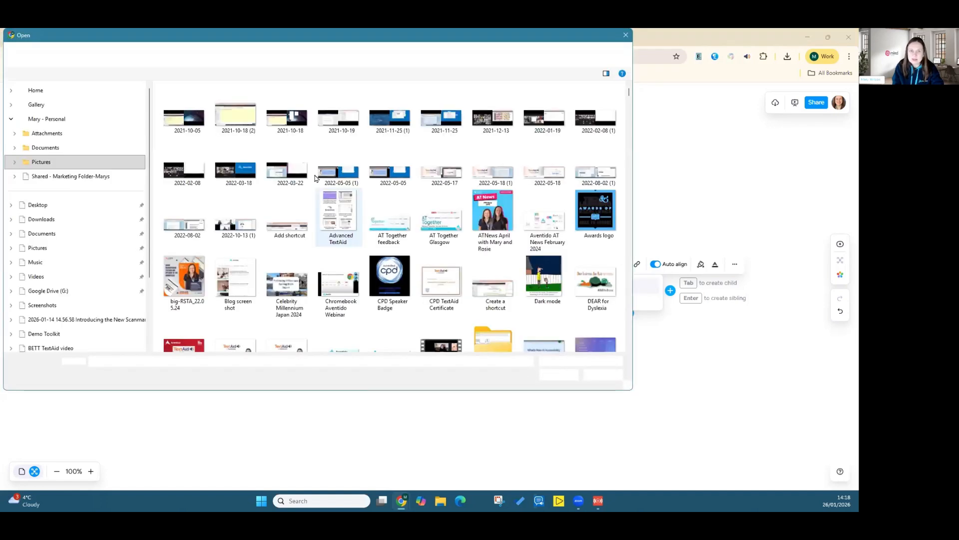
left_click(73, 145)
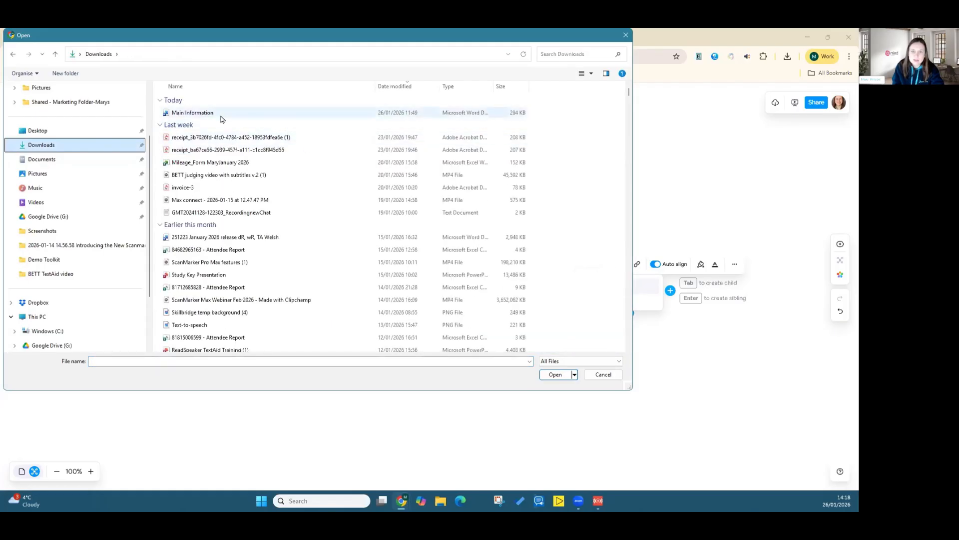
left_click(205, 117)
double_click(205, 117)
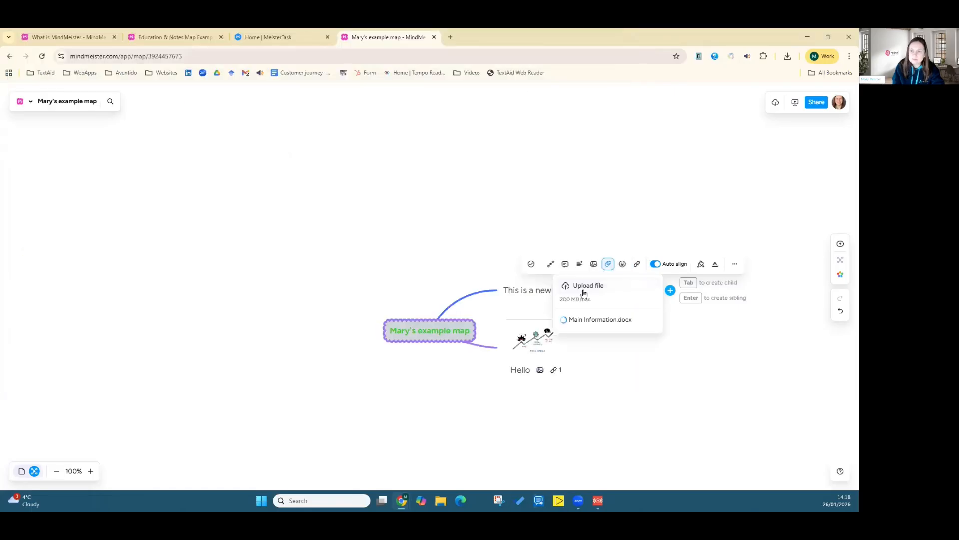
left_click(617, 359)
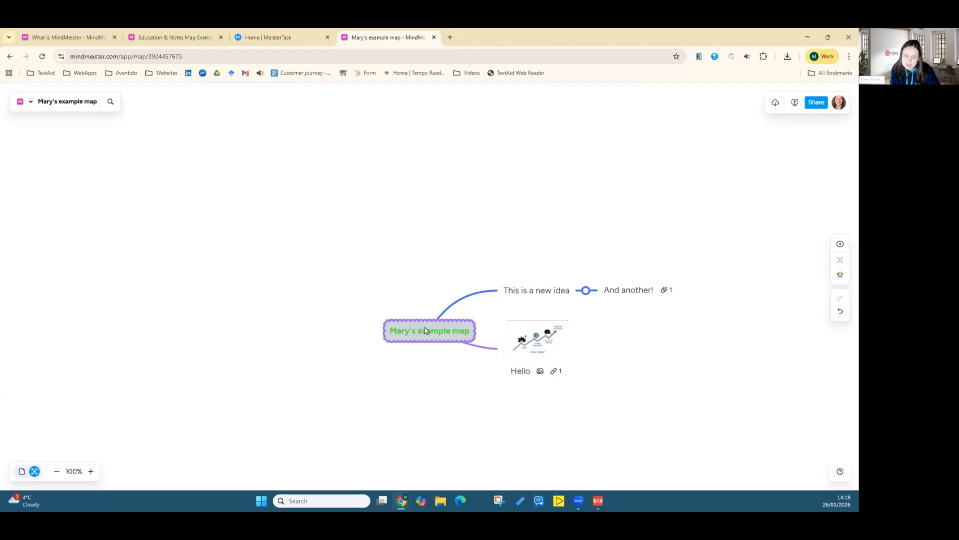
Step: Add a note to the "This is a new idea" topic reading "This is an essay about memory. I will look at all kinds."
left_click(513, 296)
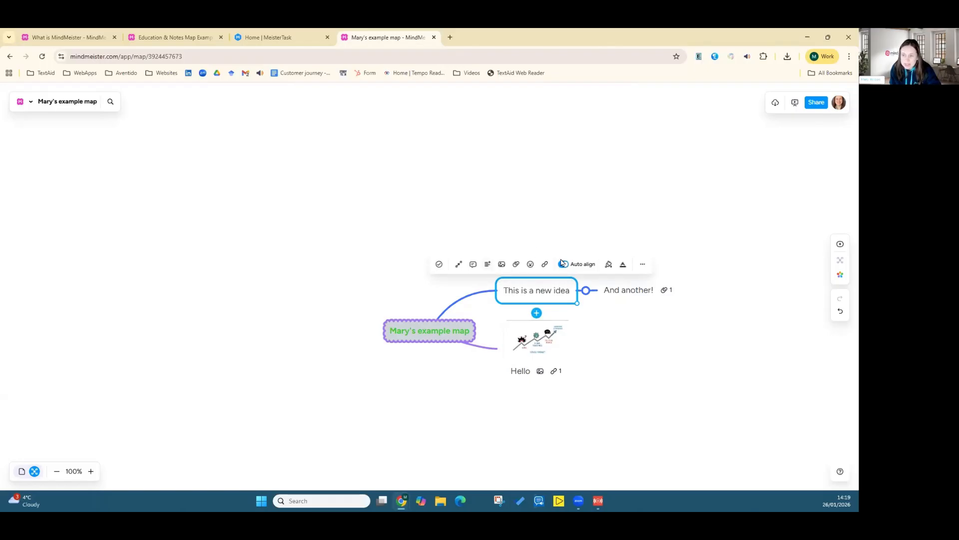
left_click(488, 265)
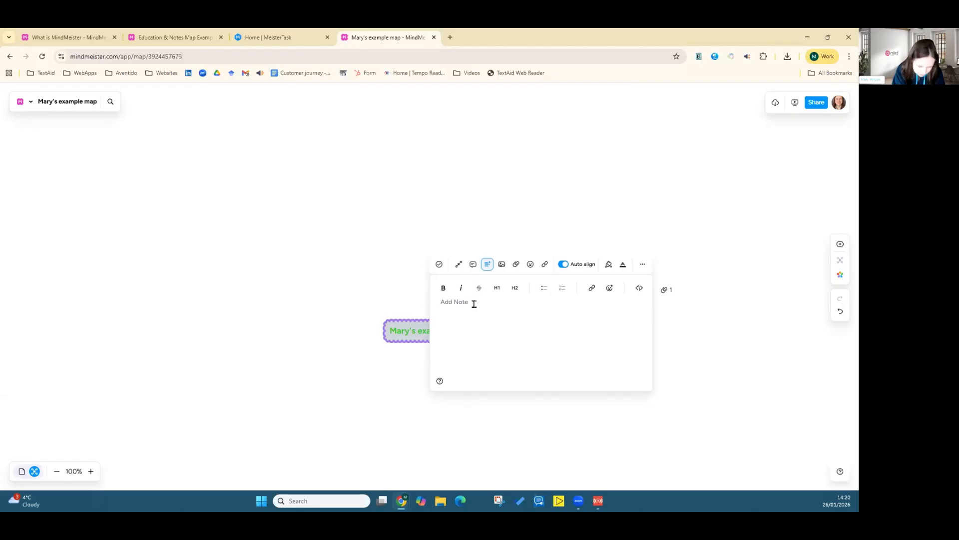
type("This is an ")
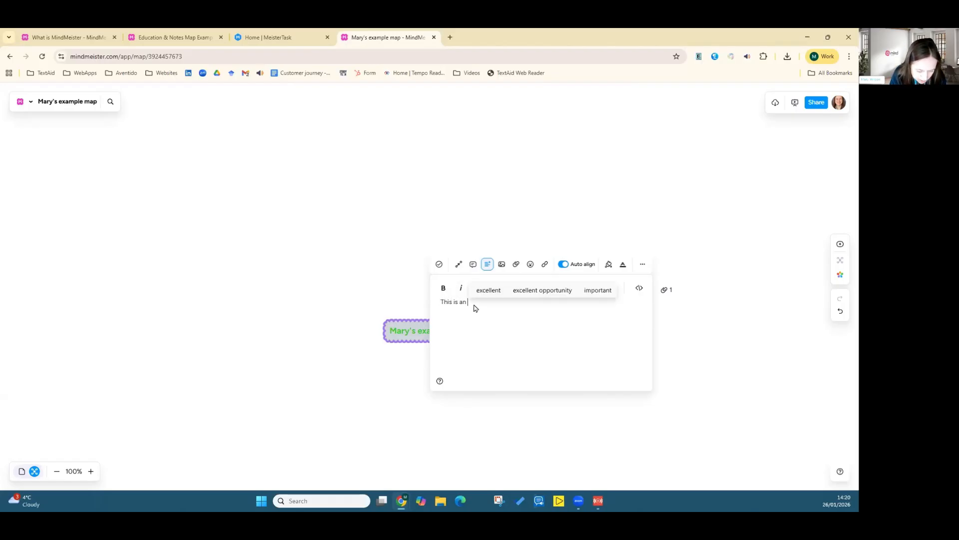
type("essay about ")
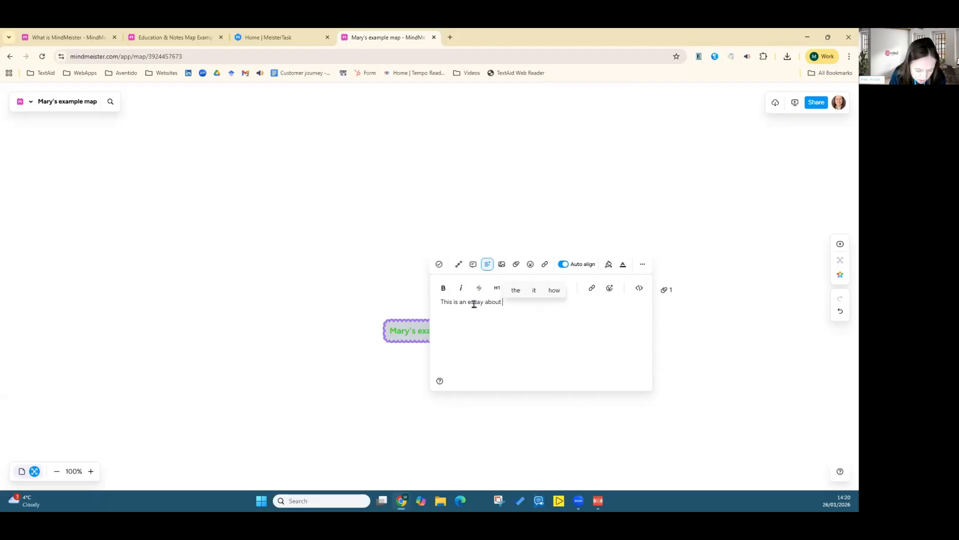
type("memory. ")
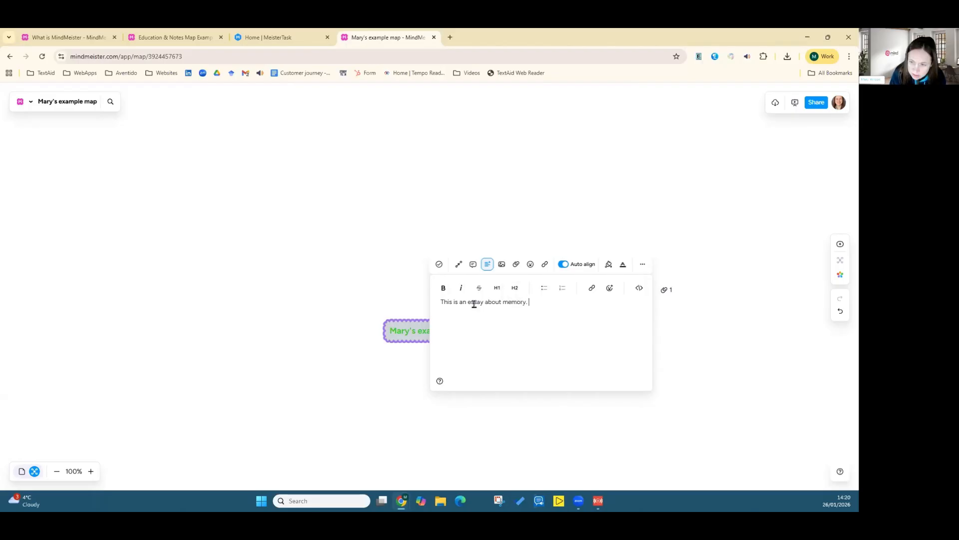
type("I w")
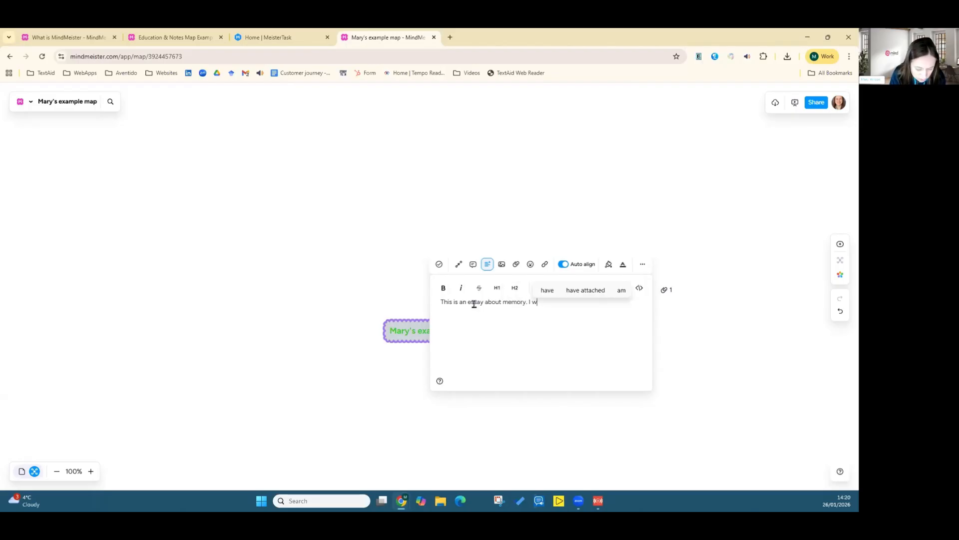
type("ill look a")
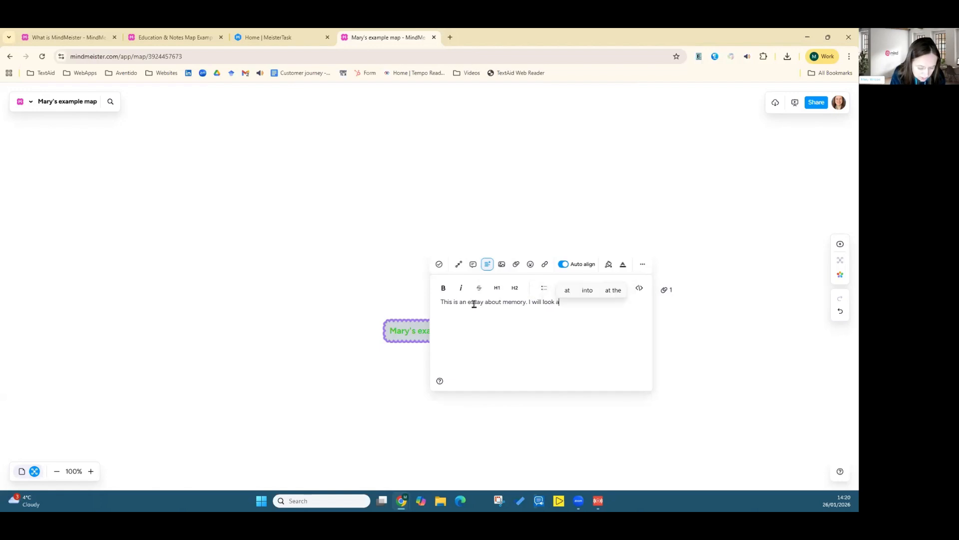
type("t all kind")
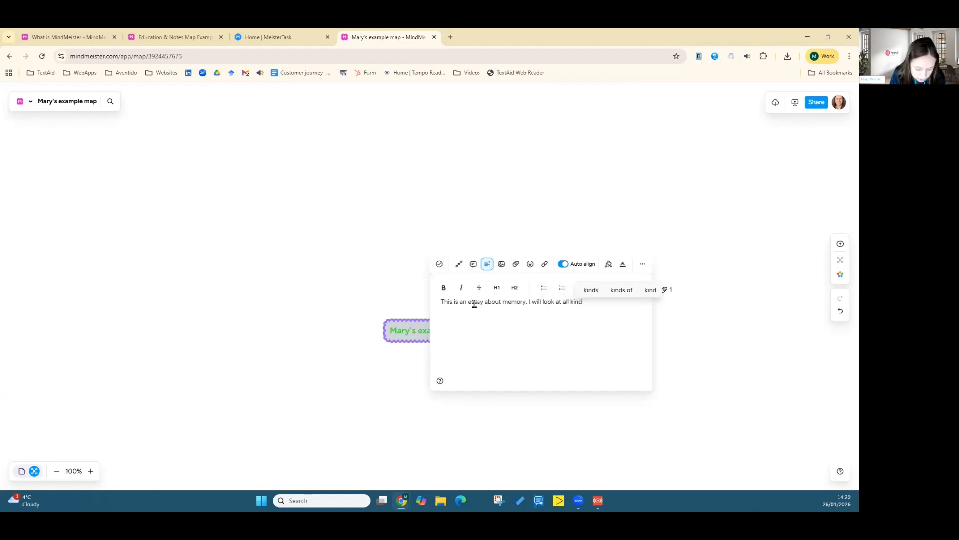
type("s.")
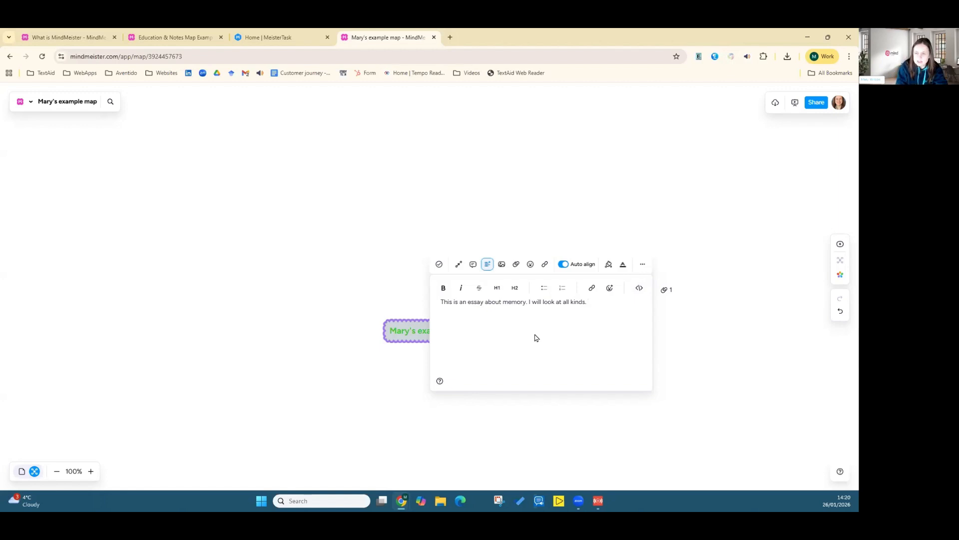
left_click(457, 409)
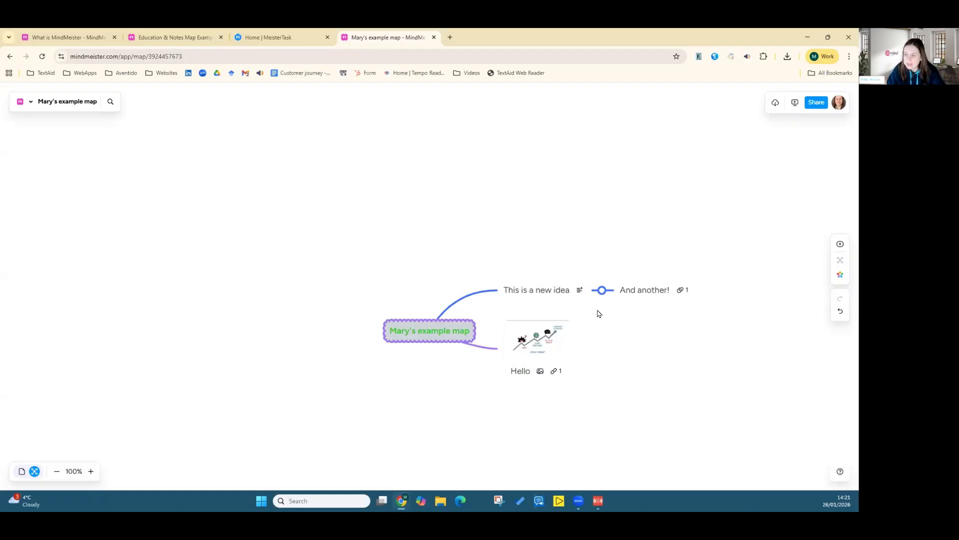
Step: Move the "And another!" topic so it attaches directly to the central "Mary's example map" topic
left_click(631, 298)
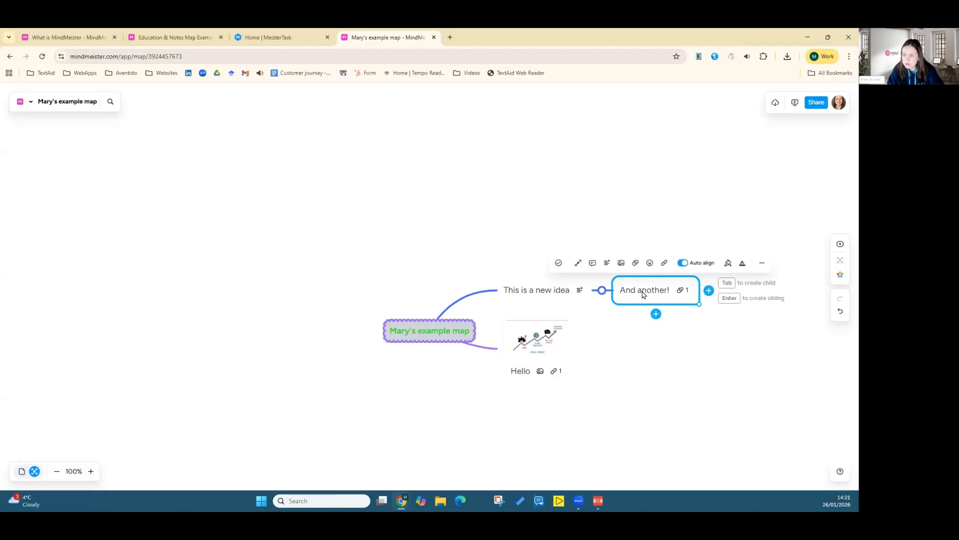
left_click_drag(643, 294, 420, 351)
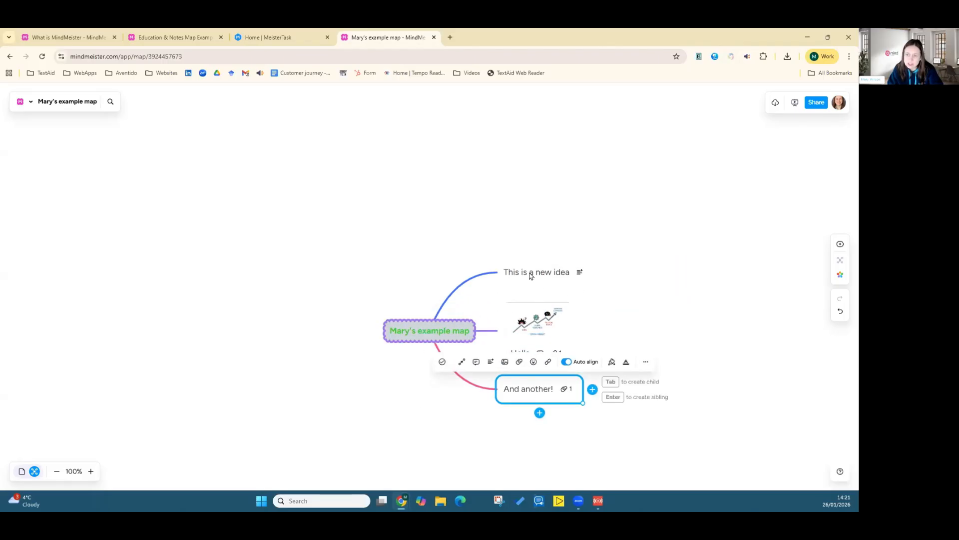
Step: Move the "Hello" topic so it becomes a child of "This is a new idea"
left_click(540, 330)
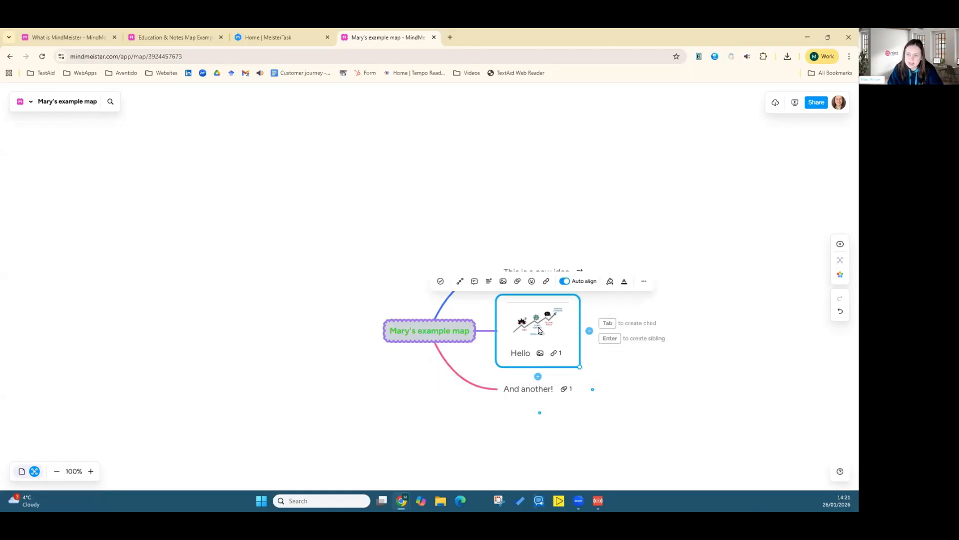
left_click_drag(539, 330, 580, 280)
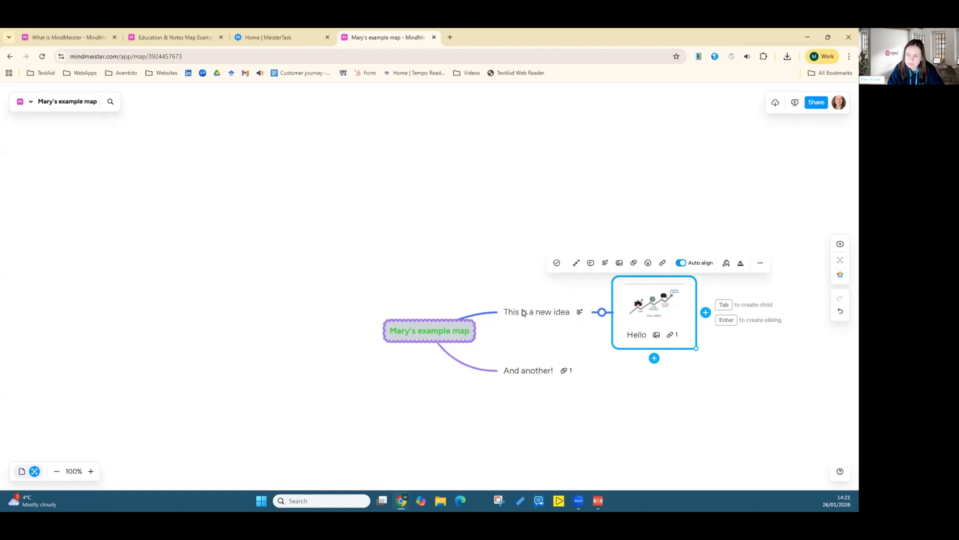
mouse_move(515, 374)
left_mouse_down()
mouse_move(533, 293)
mouse_move(511, 375)
mouse_move(387, 355)
mouse_move(352, 339)
mouse_move(400, 341)
mouse_move(518, 386)
mouse_move(521, 378)
left_mouse_up()
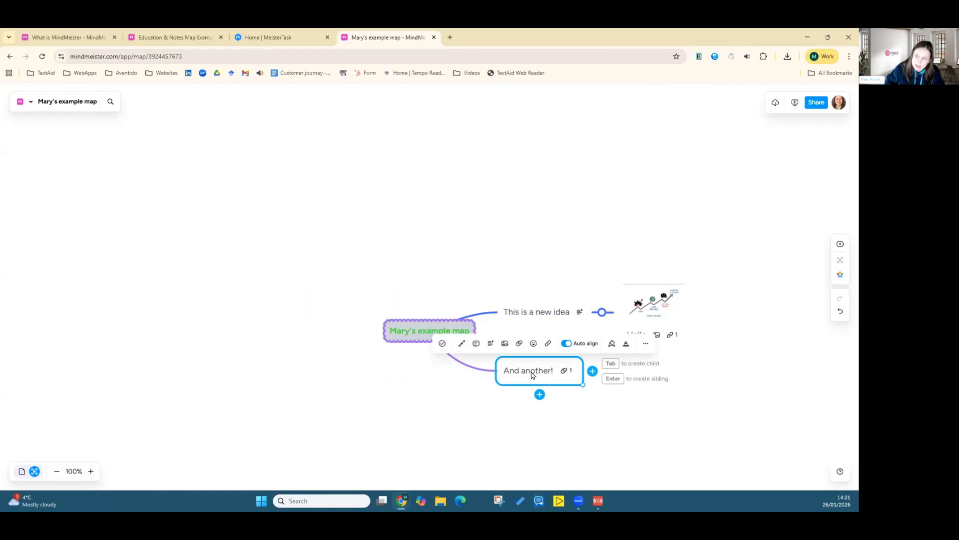
left_click(406, 417)
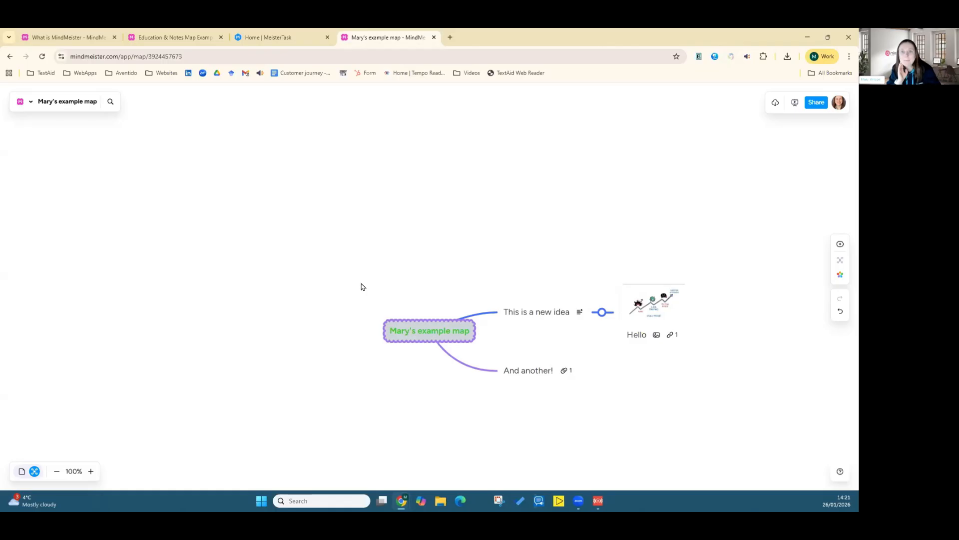
Step: Create a floating topic named "This is another mind map" and move it to the upper left of the canvas
left_click(840, 245)
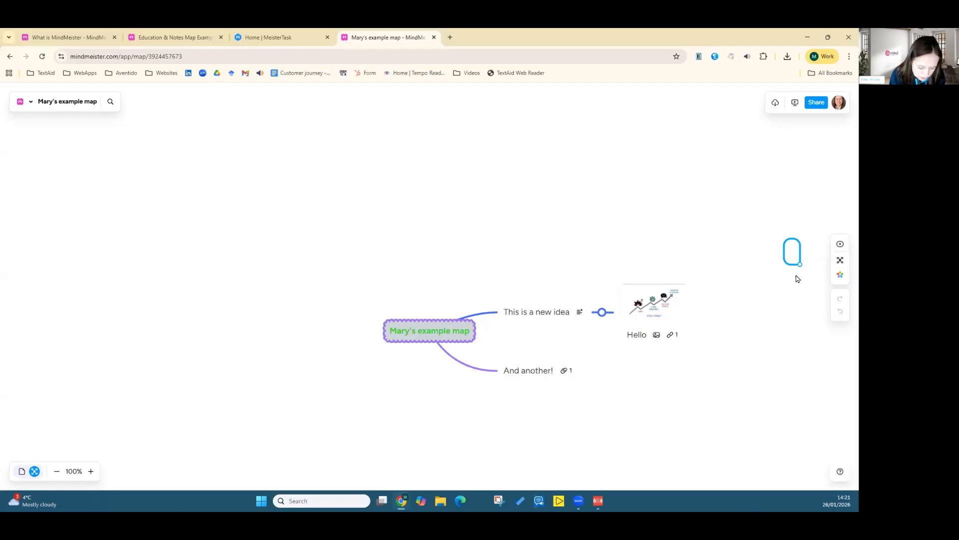
type("THis is ano")
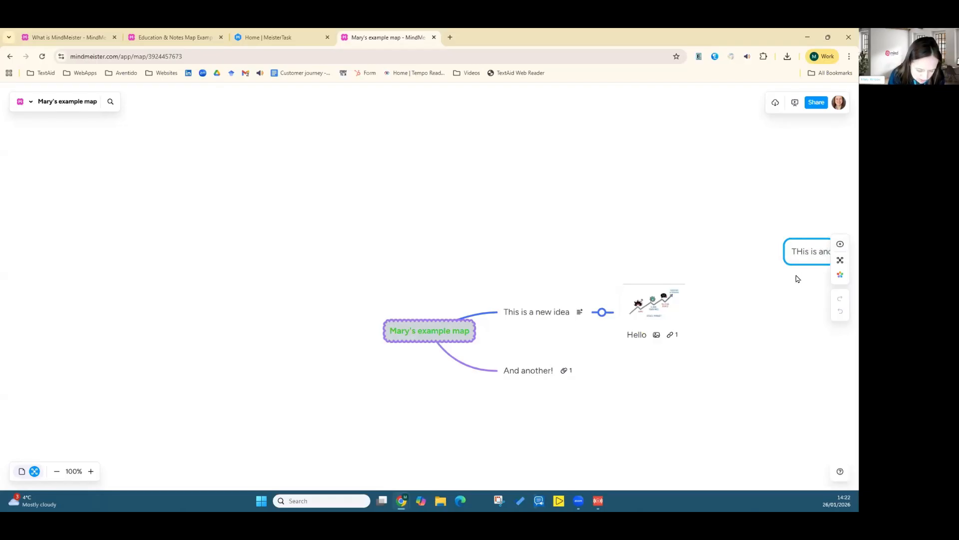
type("ther")
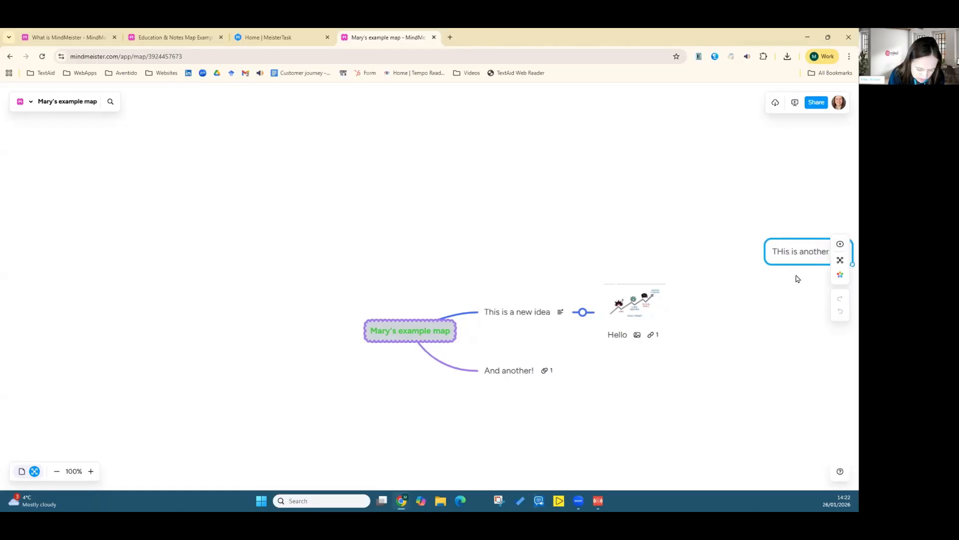
type(" min")
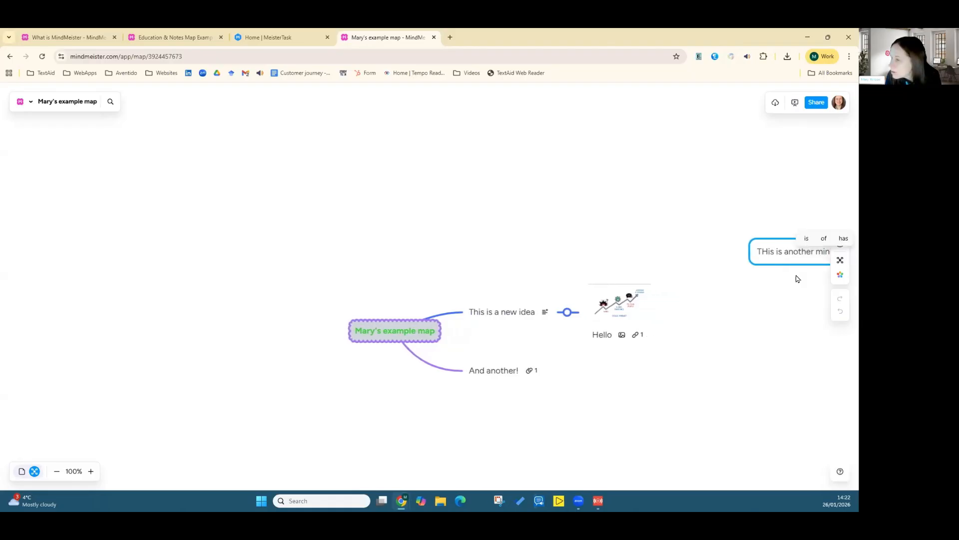
type("d m")
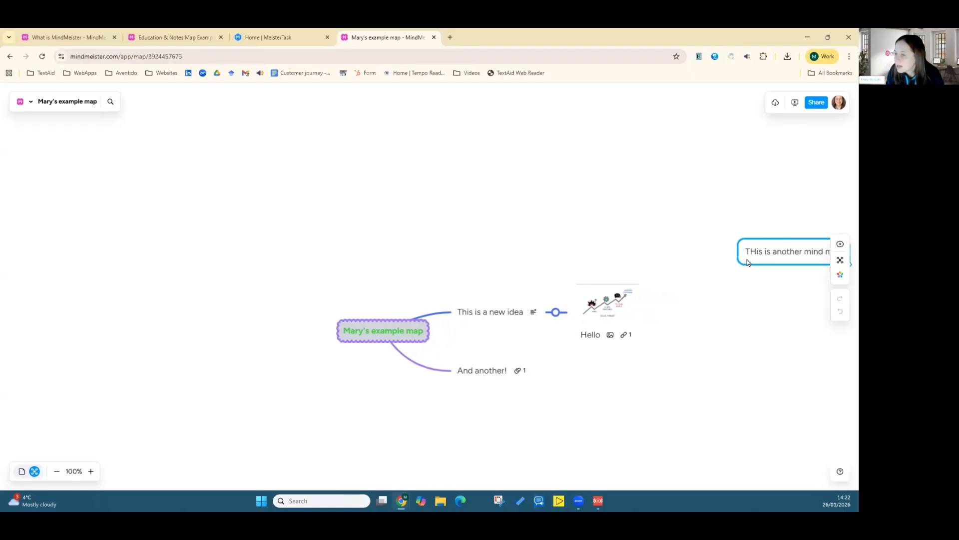
key("BackSpace")
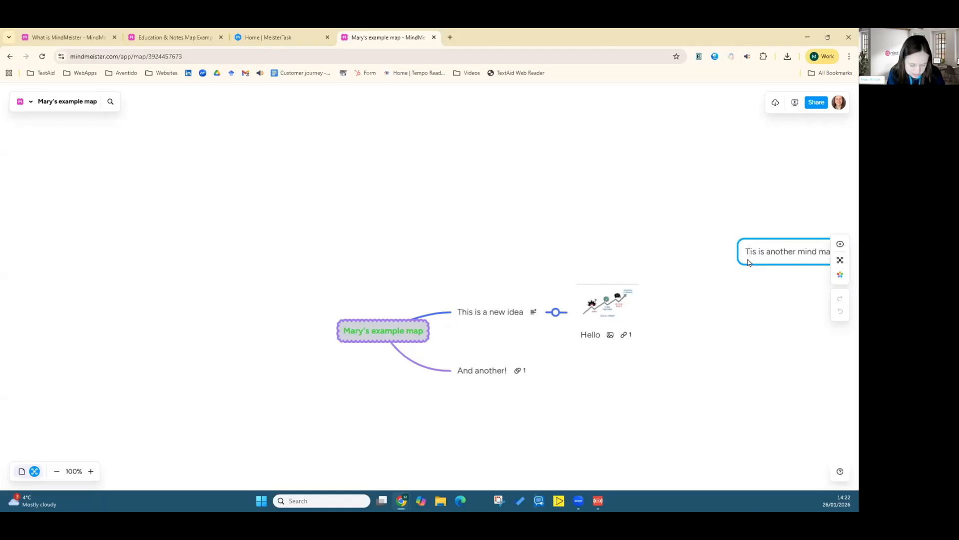
type("h")
left_click(739, 278)
left_click_drag(757, 256, 280, 137)
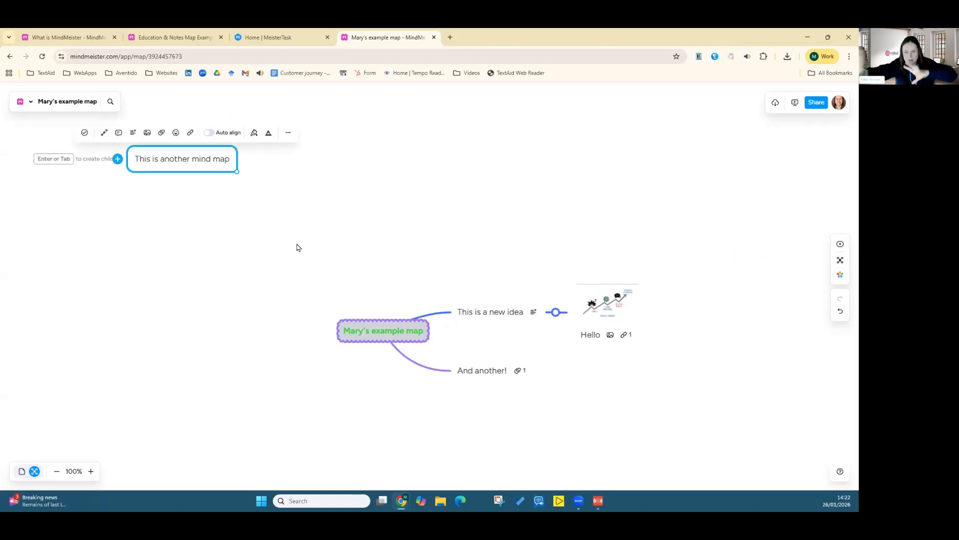
left_click(195, 160)
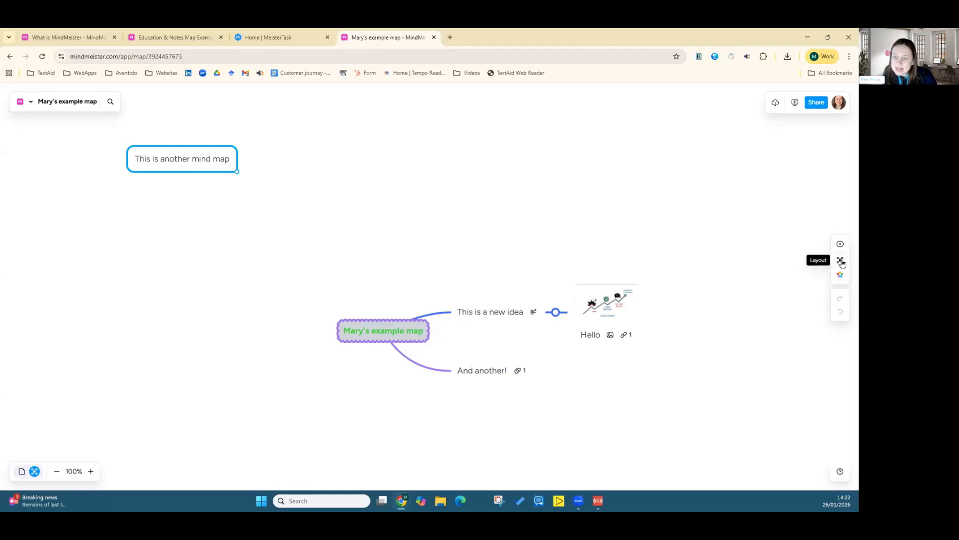
Step: Switch the "This is another mind map" topic's layout to List
left_click(184, 242)
left_click(168, 165)
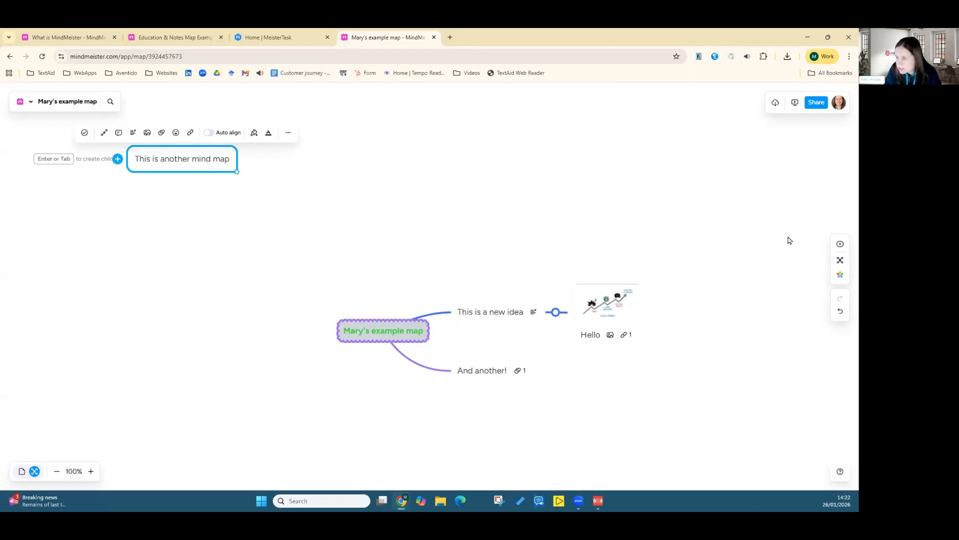
left_click(840, 260)
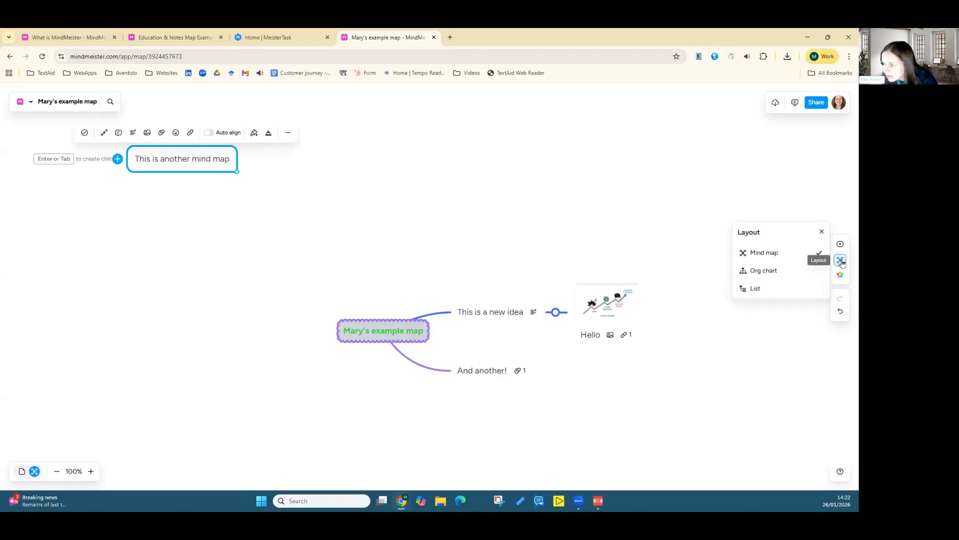
left_click(778, 290)
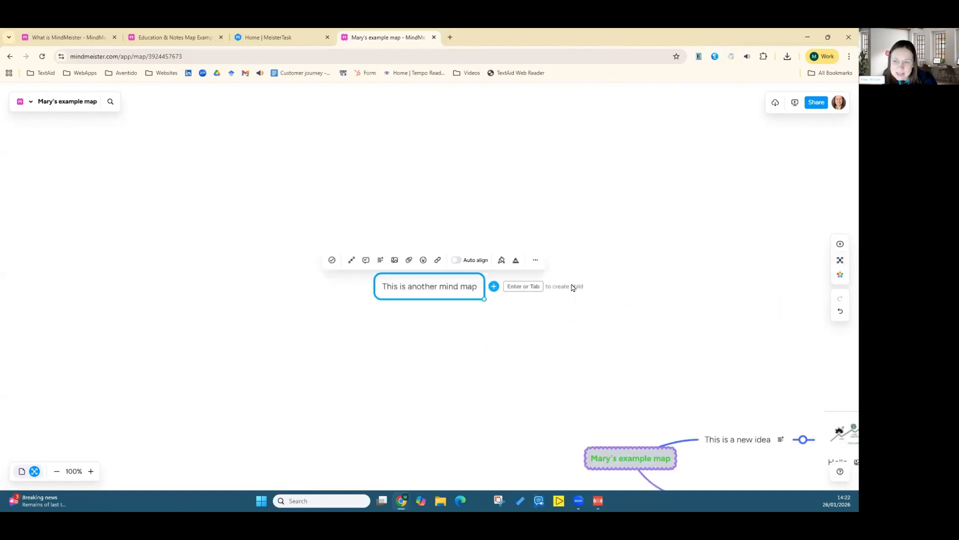
Step: Add nested child topics "An idea", "ANother idea" and "And this too" under the list-layout topic
left_click(438, 289)
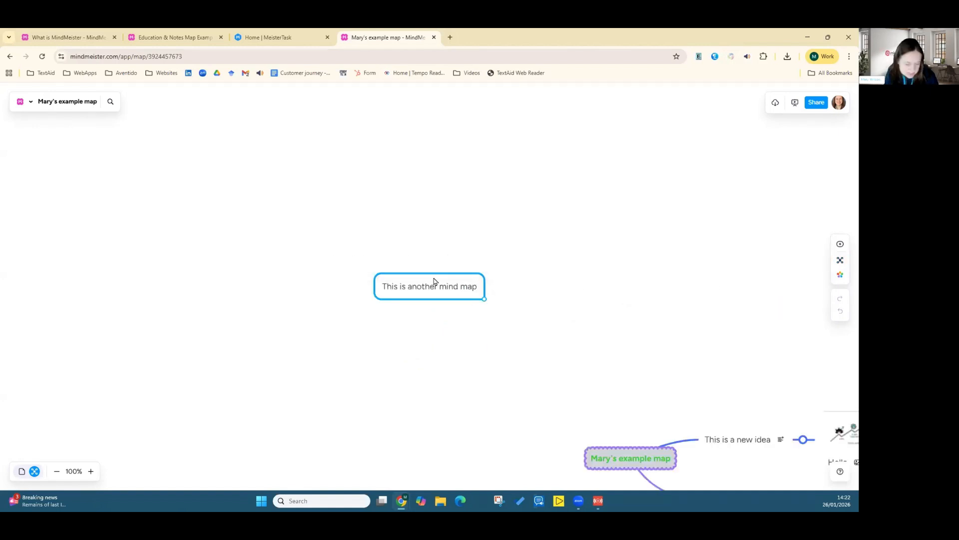
key("Tab")
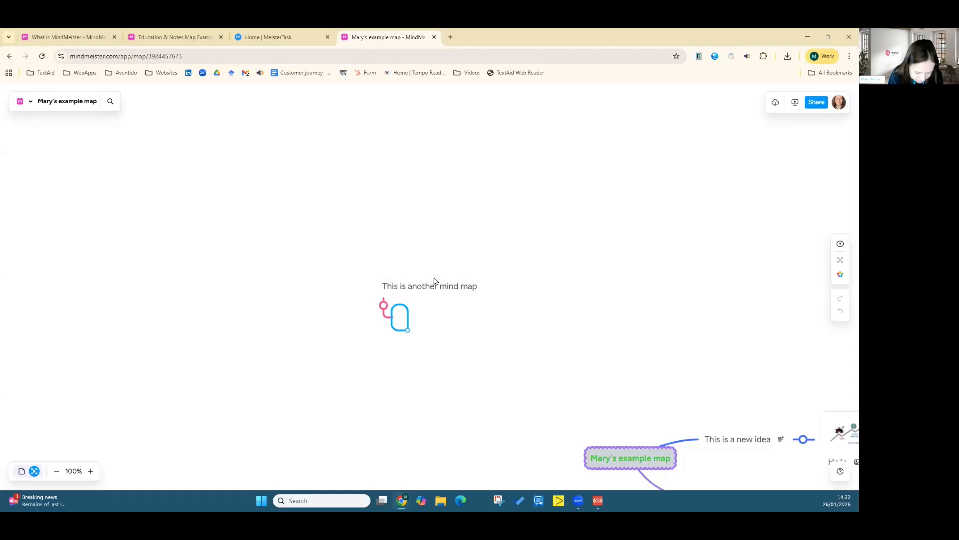
type("An idea")
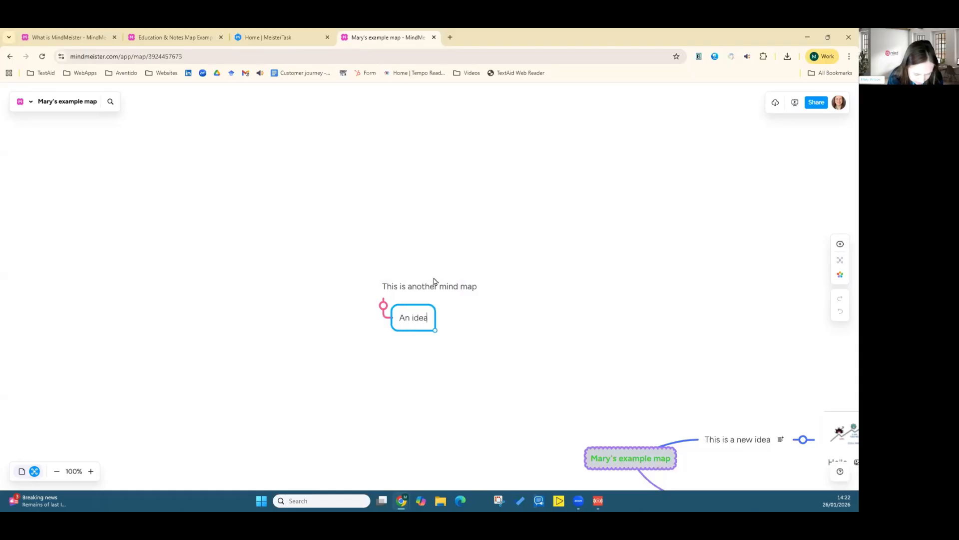
key("Tab")
type("A")
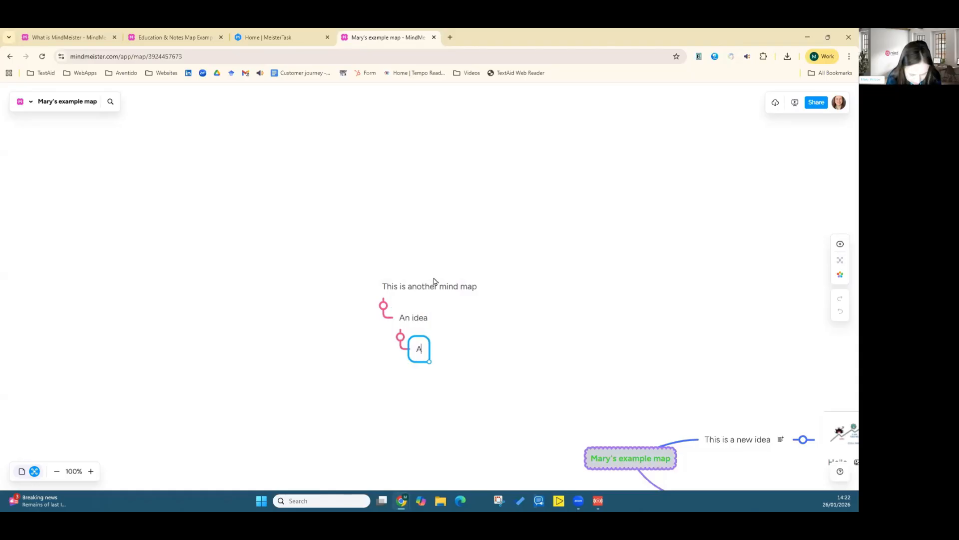
type("Nother idea")
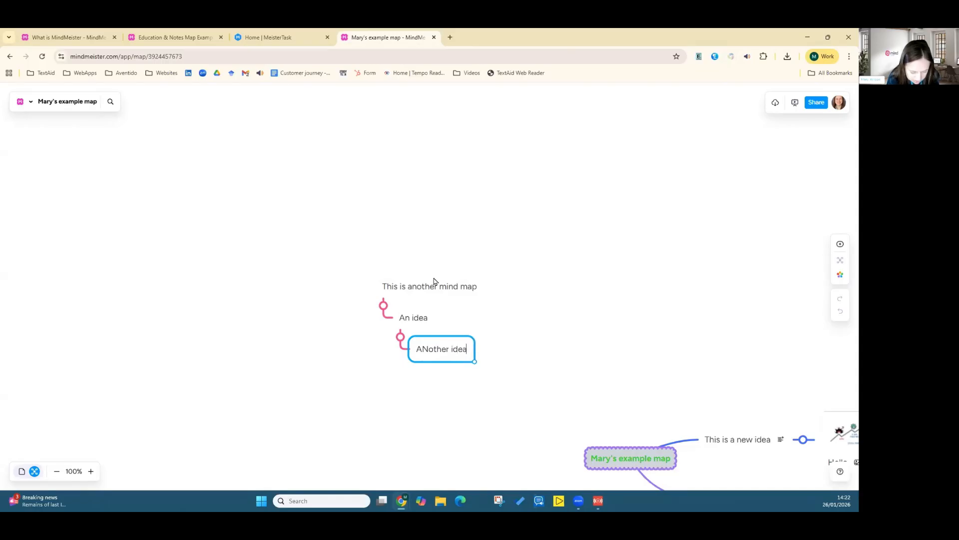
key("Tab")
type("And this too")
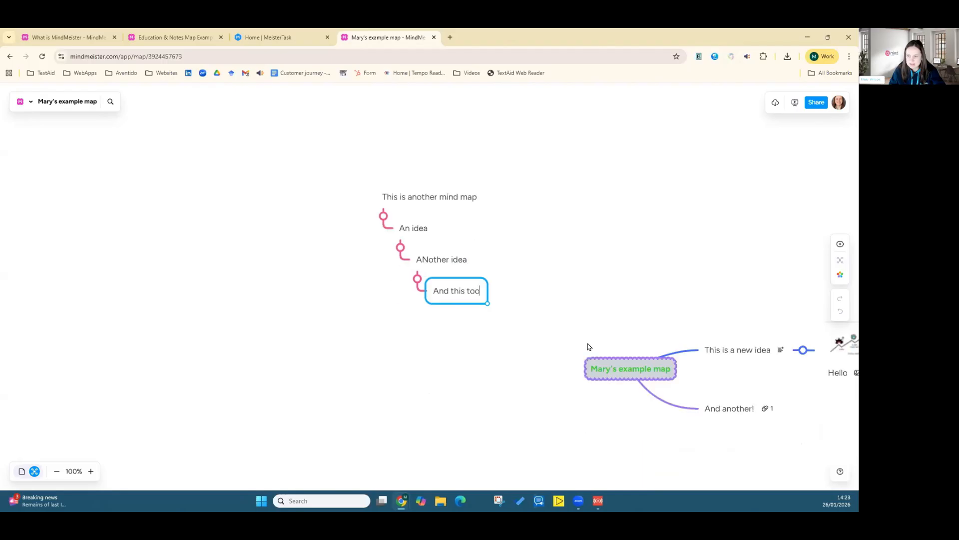
Step: Check which layout the central "Mary's example map" topic uses
left_click(614, 376)
left_click(839, 261)
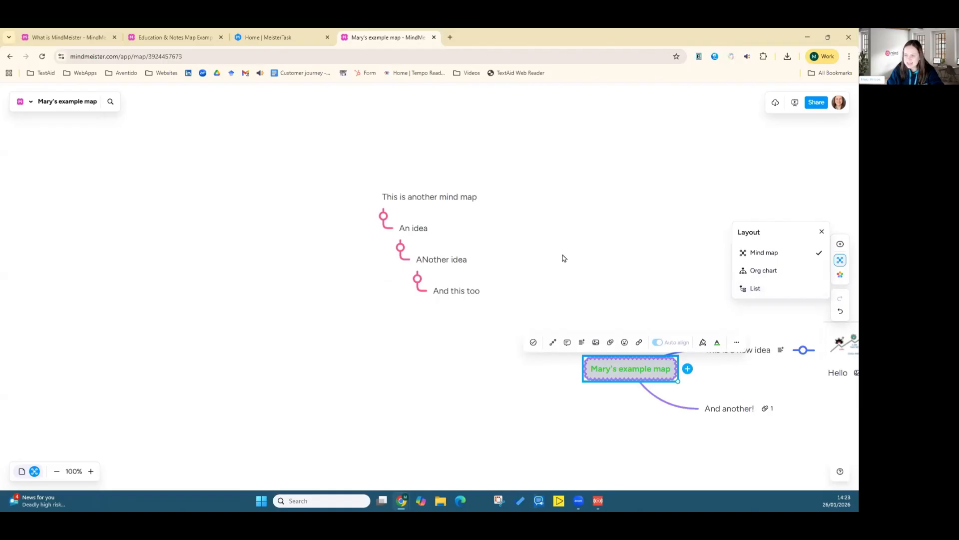
left_click(574, 394)
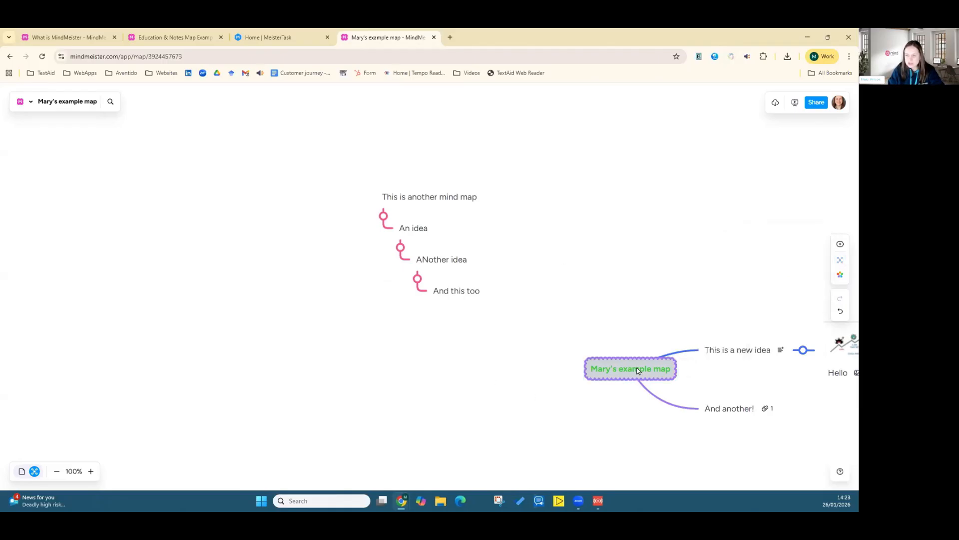
left_click(637, 370)
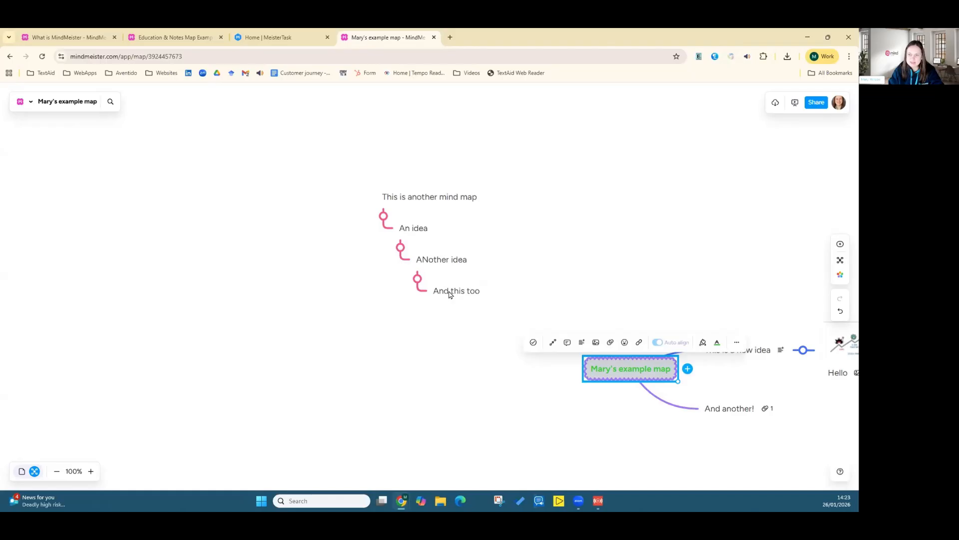
left_click(438, 266)
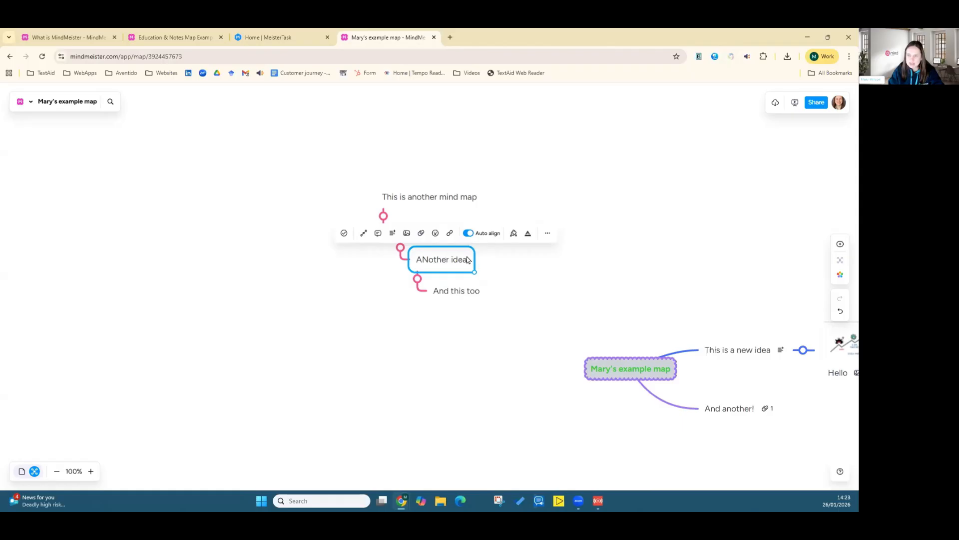
left_click(519, 272)
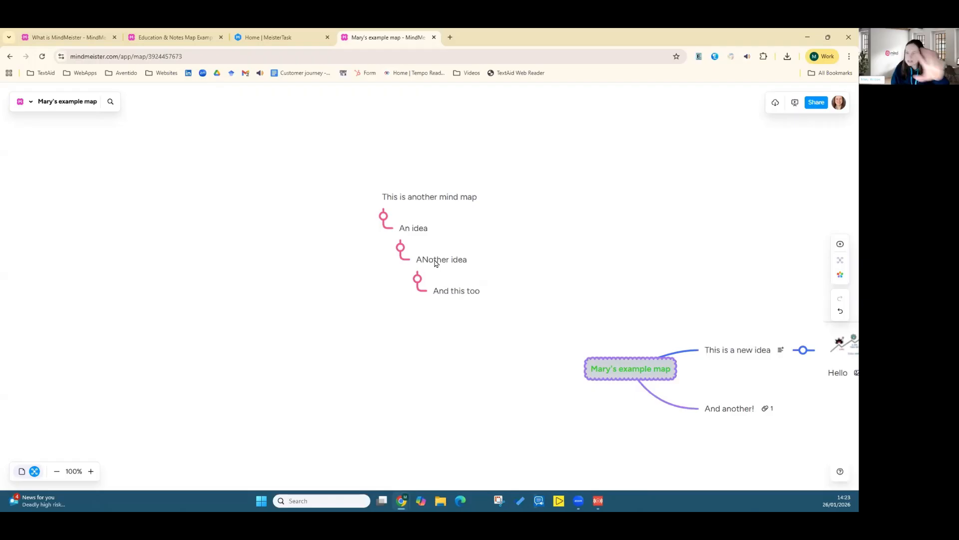
left_click(413, 196)
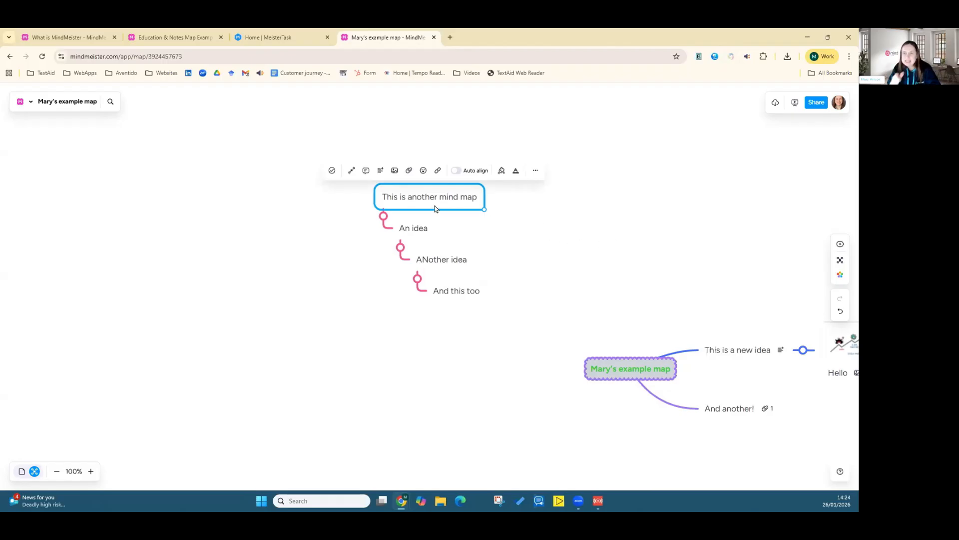
left_click_drag(592, 270, 385, 243)
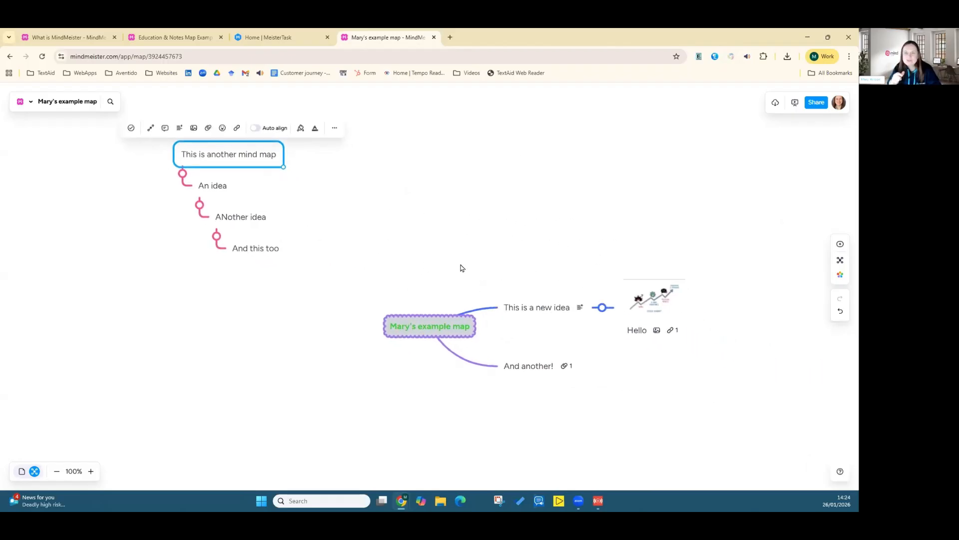
left_click(487, 231)
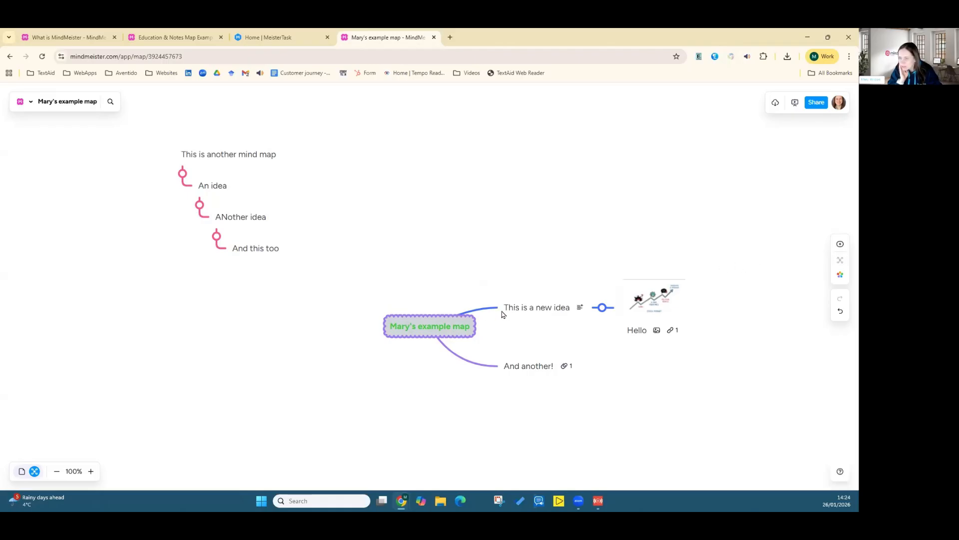
Step: Return to the maps dashboard and reopen "Mary's example map"
left_click(444, 323)
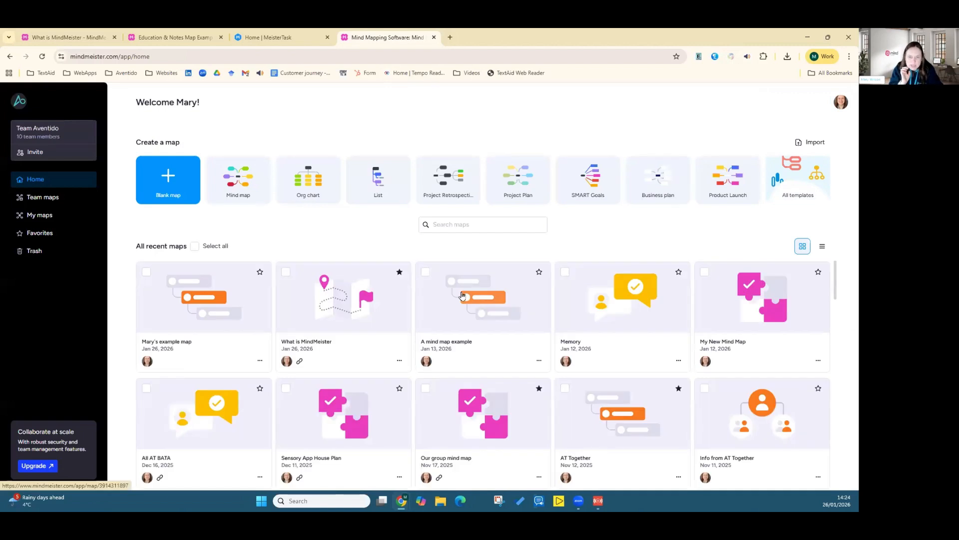
left_click(190, 300)
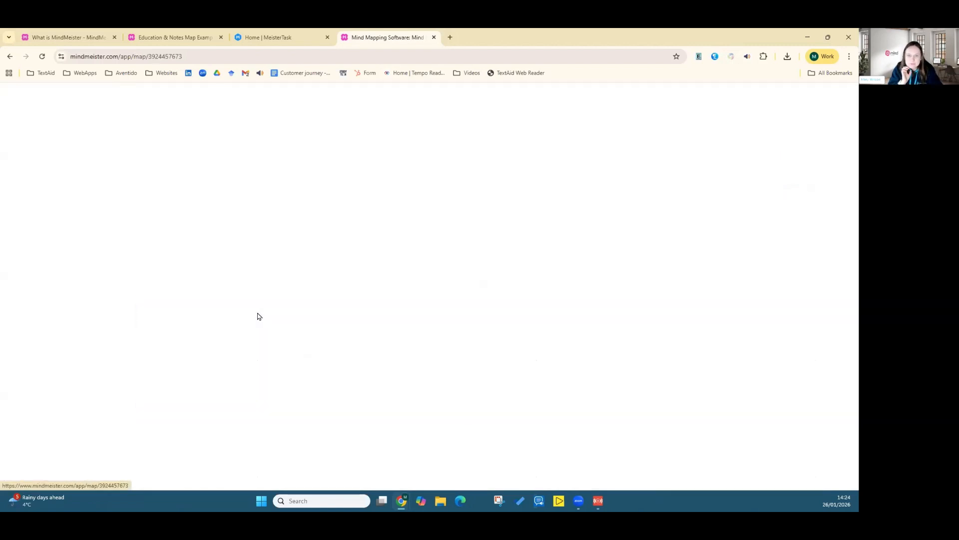
left_click(196, 331)
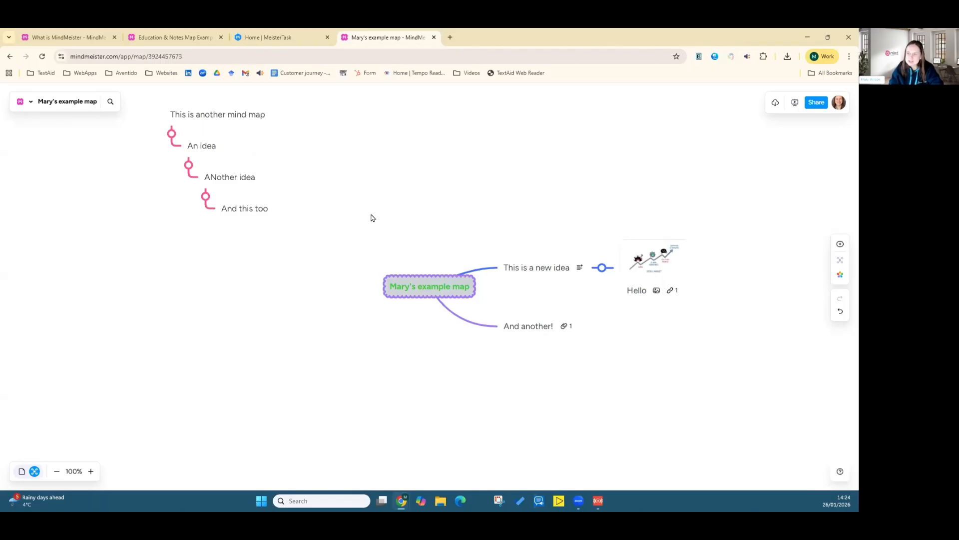
left_click_drag(371, 215, 363, 277)
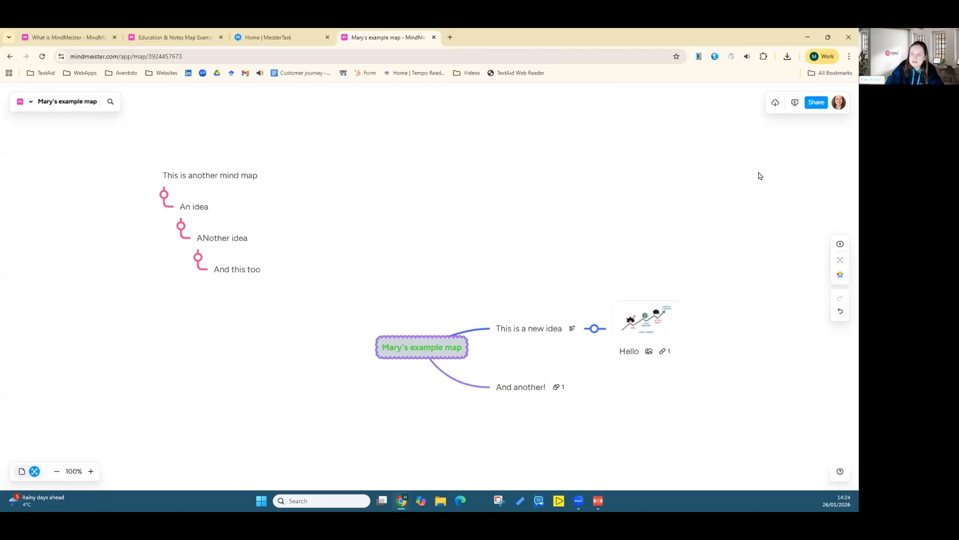
Step: Browse the map themes and try the Bubbles, Midnite and Cubicle themes on the map
left_click(839, 280)
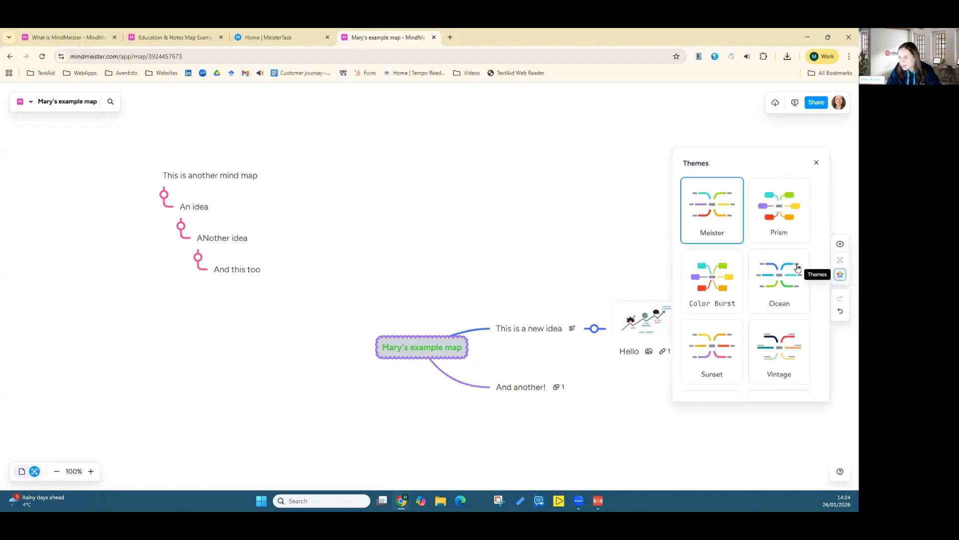
scroll(750, 254, "down", 1)
scroll(750, 255, "down", 3)
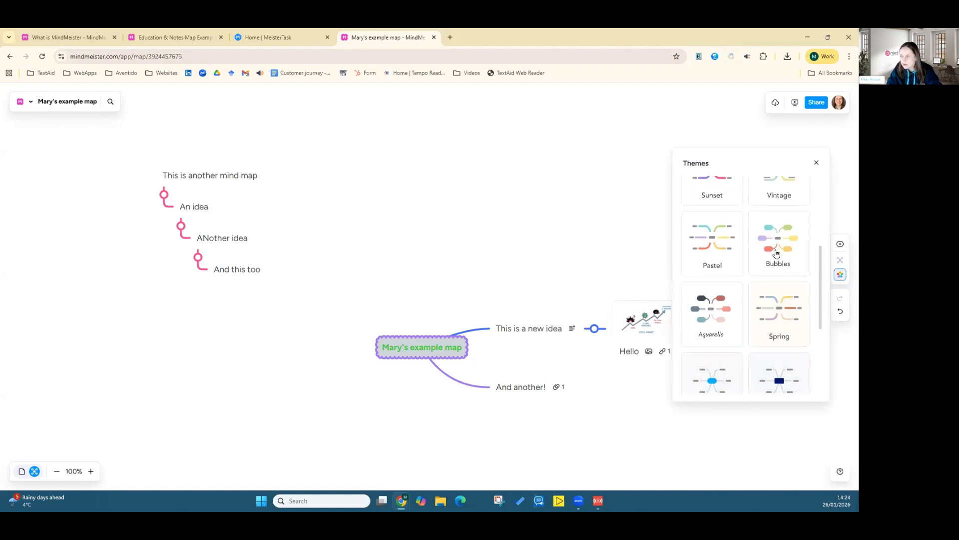
left_click(764, 249)
scroll(755, 265, "down", 1)
scroll(754, 265, "down", 3)
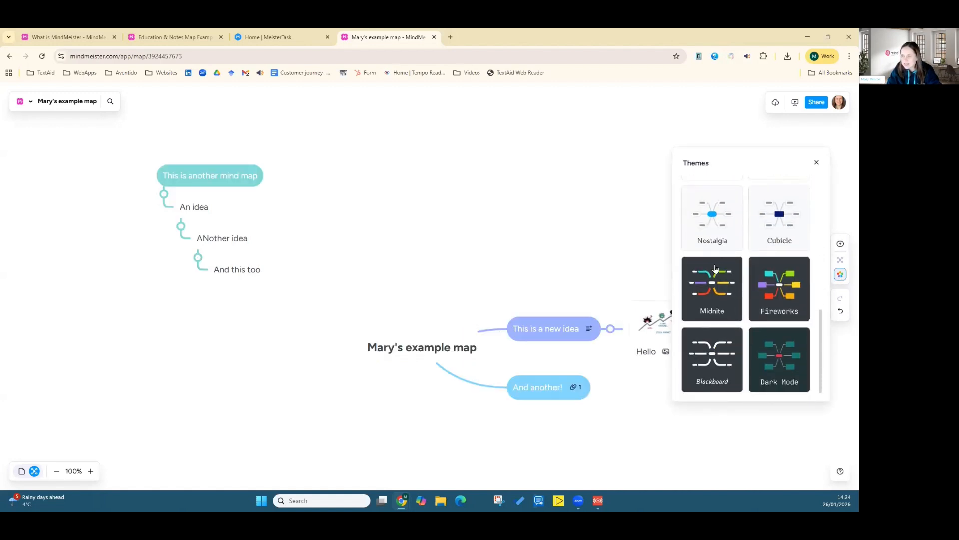
left_click(714, 267)
left_click(715, 340)
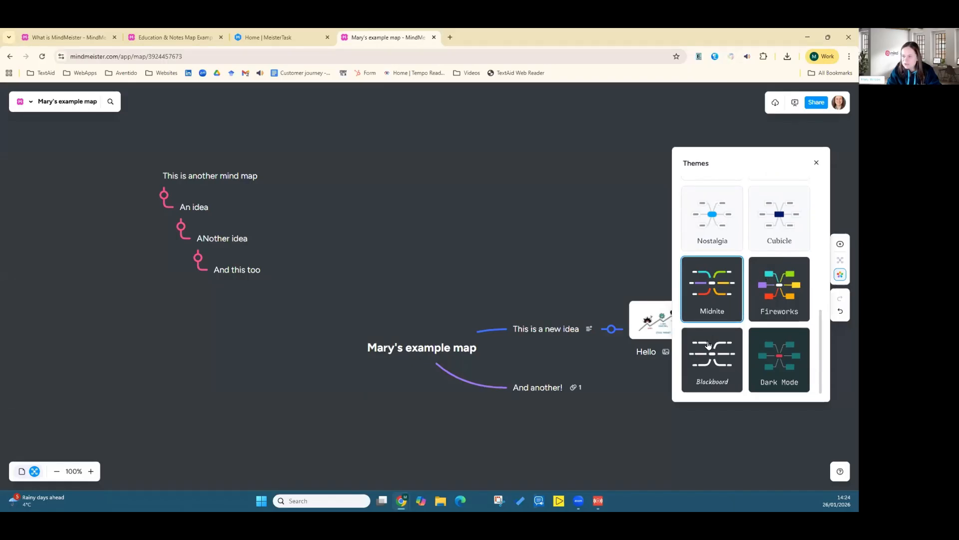
left_click(773, 236)
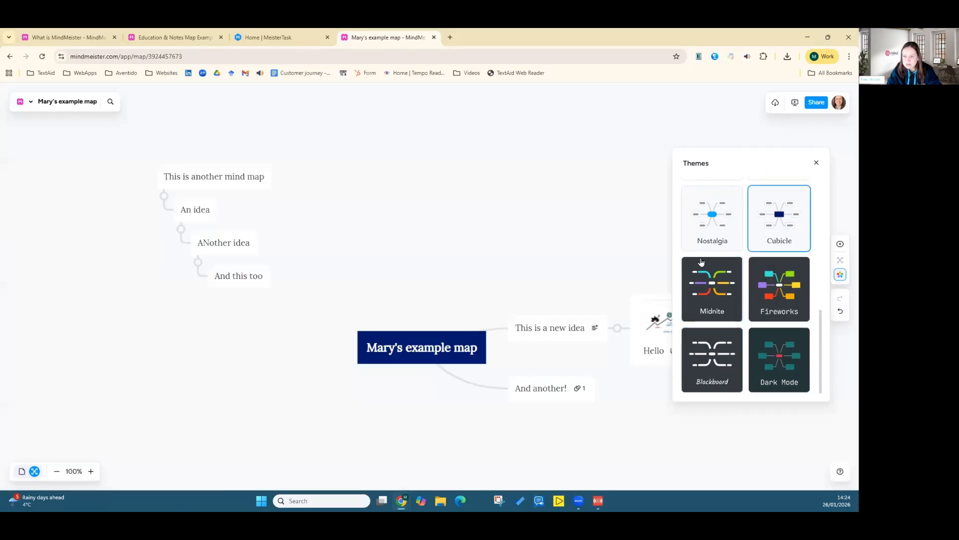
Step: Switch the map back to the Meister theme and close the themes panel
scroll(703, 261, "up", 5)
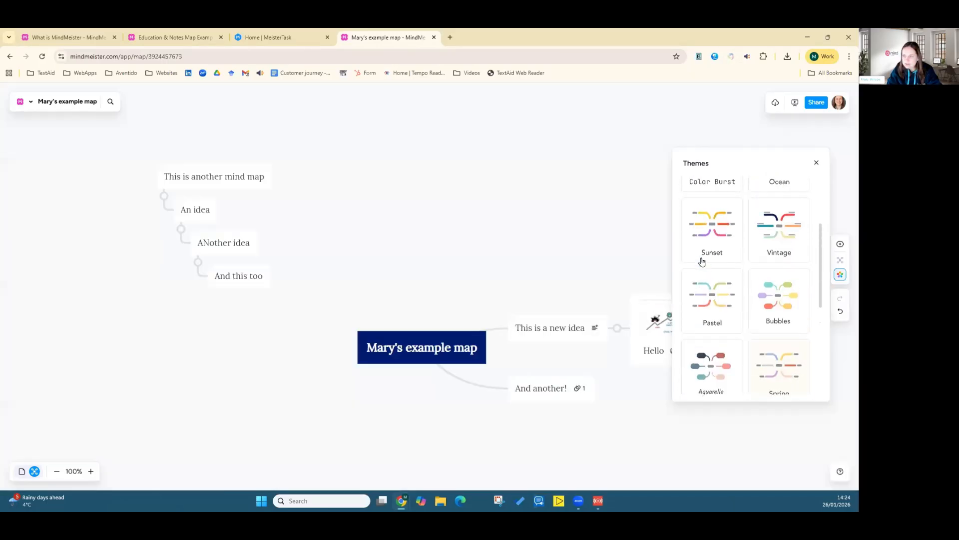
left_click(789, 296)
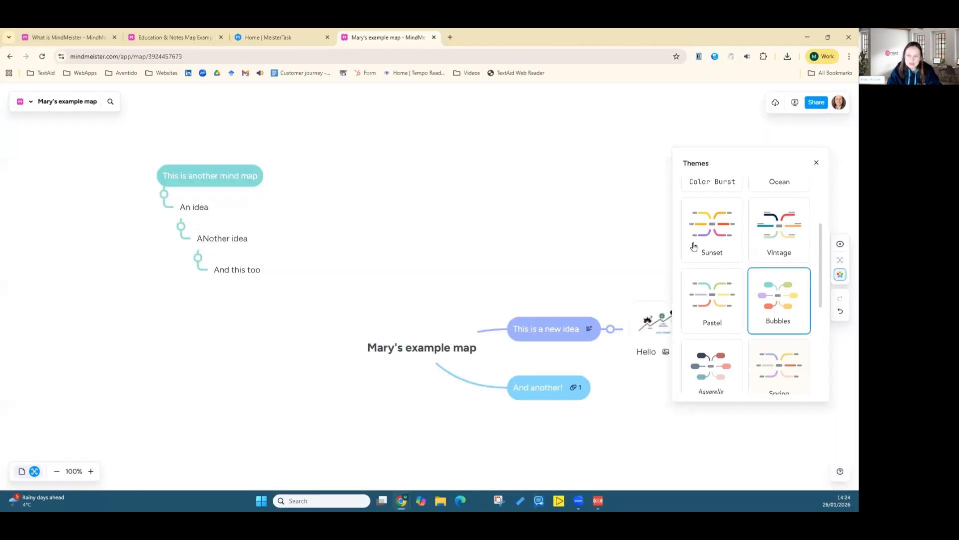
scroll(693, 244, "up", 3)
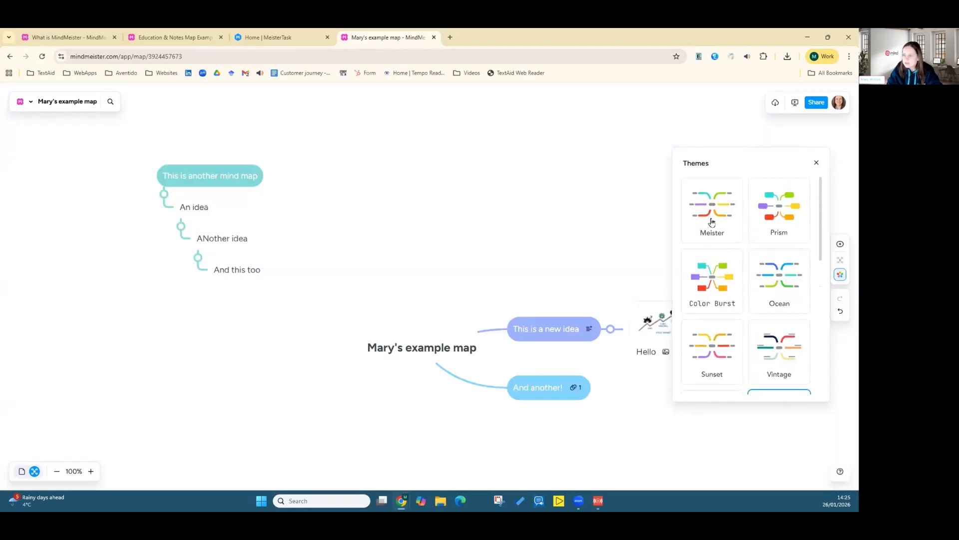
left_click(712, 222)
left_click_drag(422, 268, 302, 234)
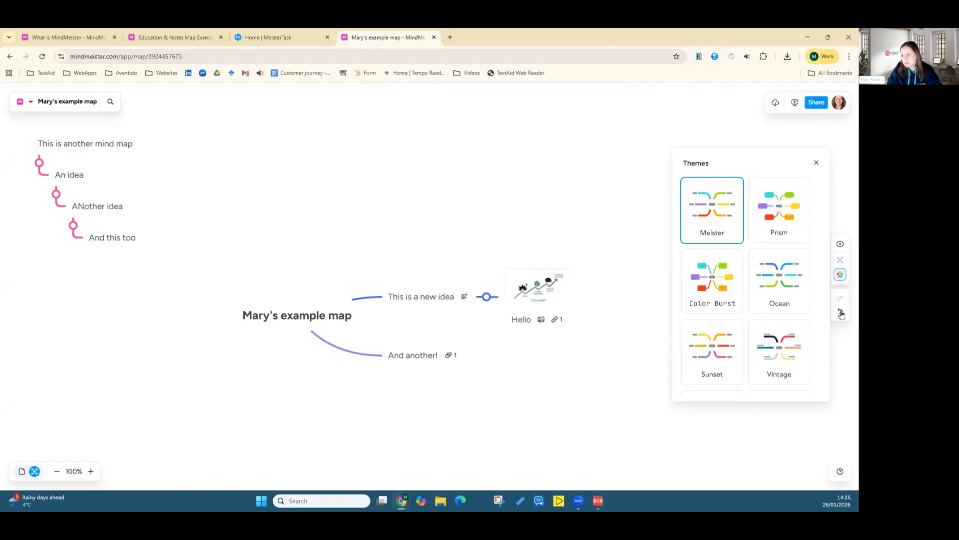
left_click(817, 163)
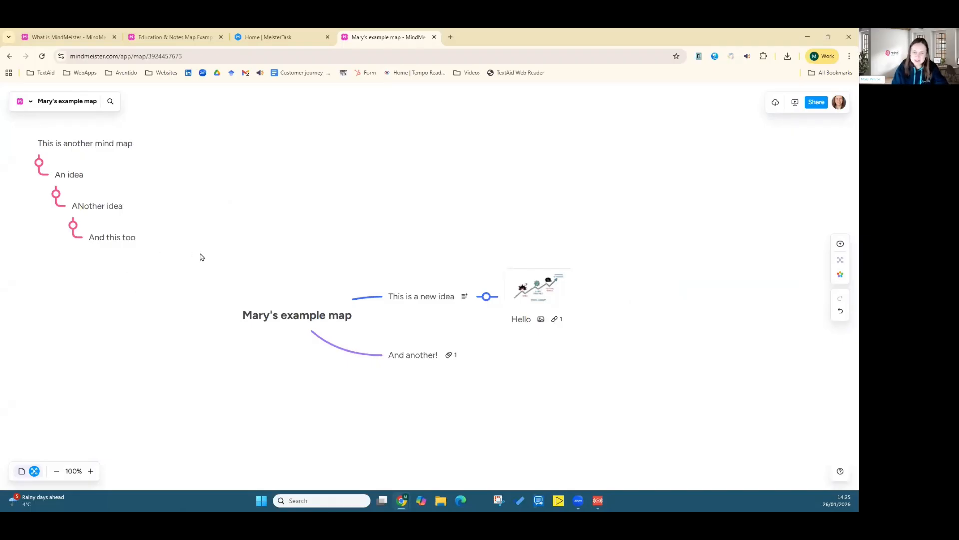
Step: Set the map's link sharing to Contributor, copy the share link and close the sharing dialog
left_click_drag(200, 257, 330, 263)
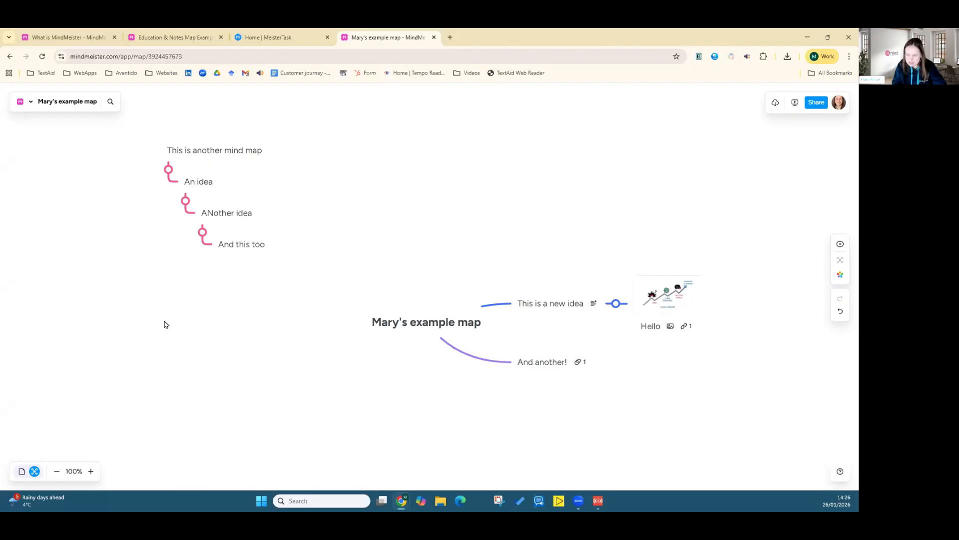
left_click(409, 323)
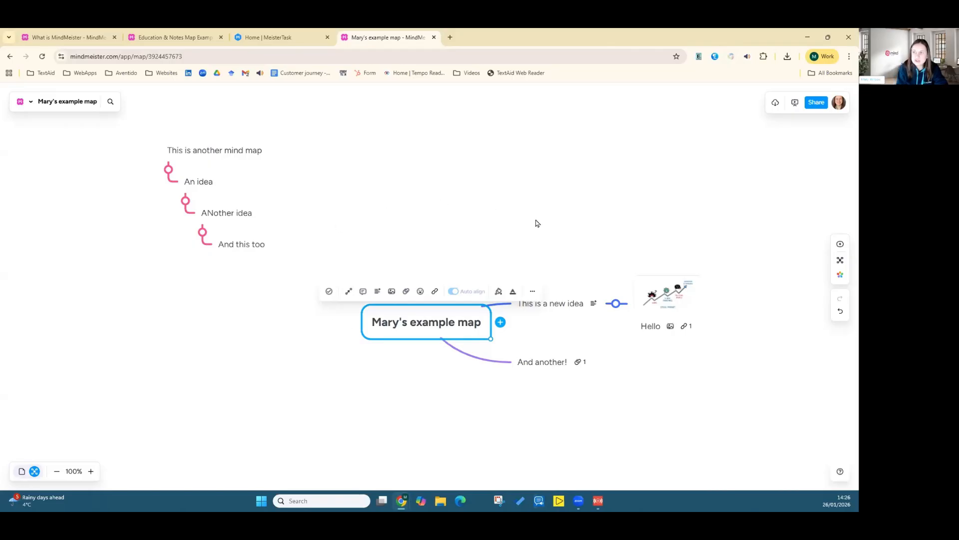
left_click(662, 180)
left_click(814, 106)
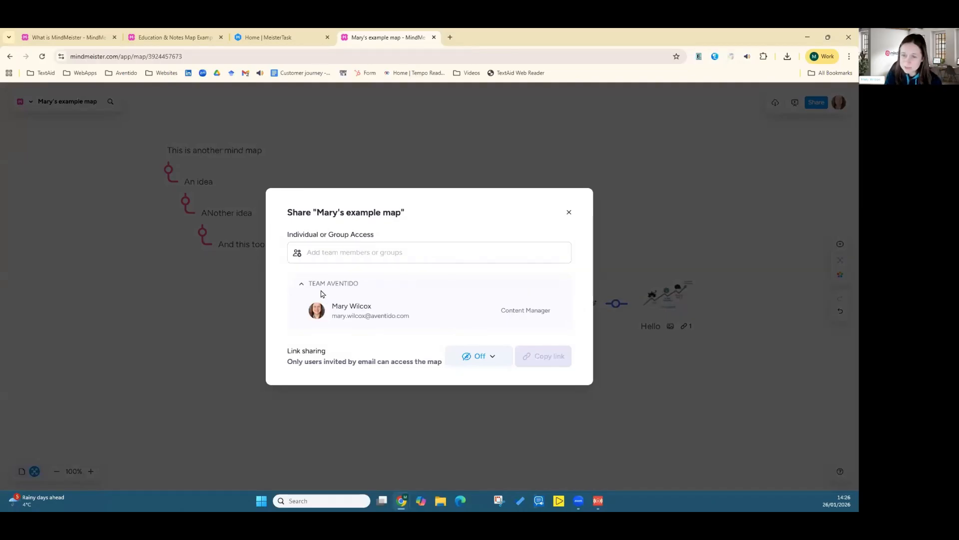
left_click(472, 360)
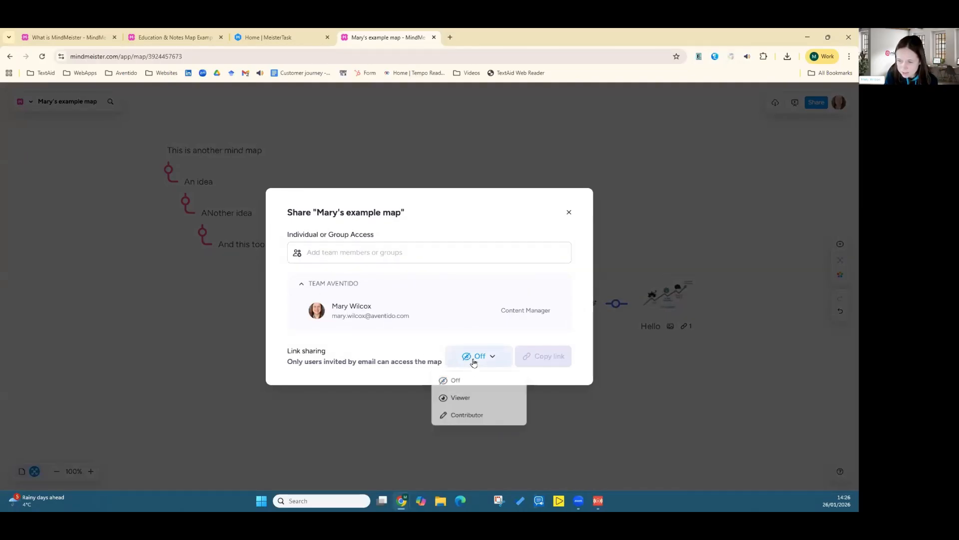
left_click(474, 414)
left_click(535, 357)
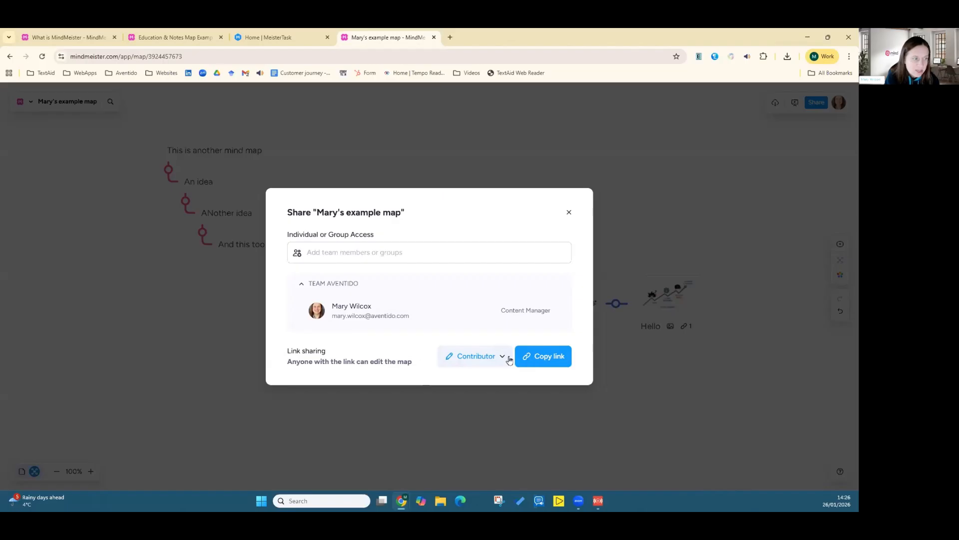
left_click(428, 151)
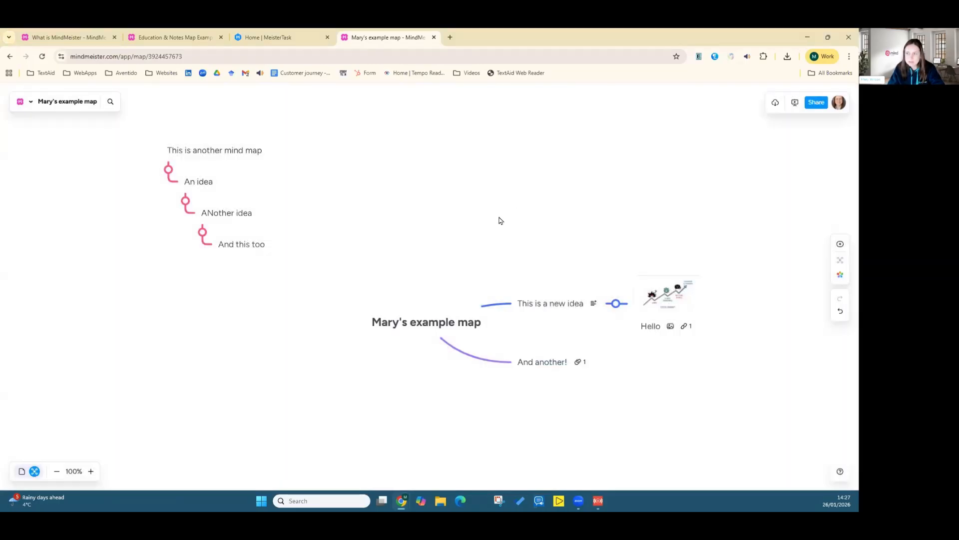
Step: Add the comment "Add a comment here" to the central "Mary's example map" topic
left_click(411, 324)
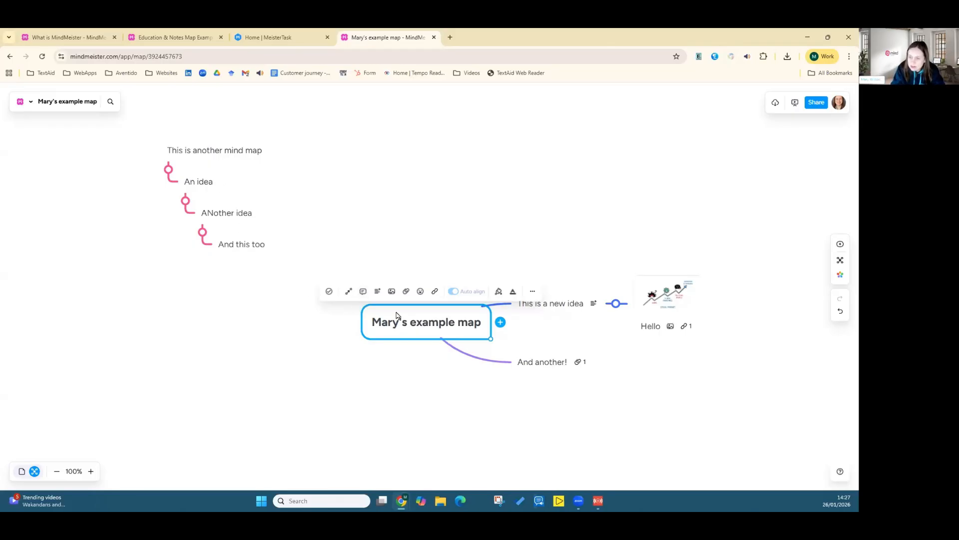
left_click(363, 292)
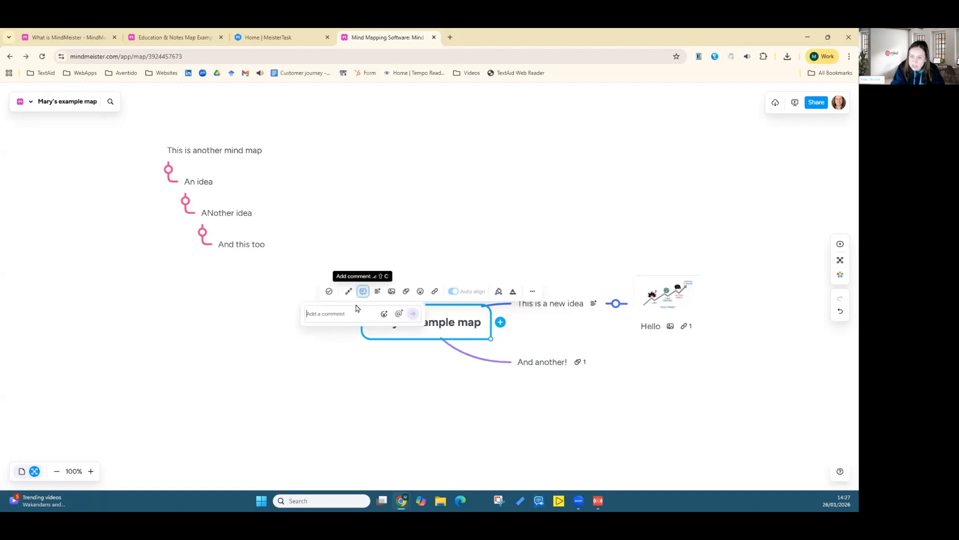
type("Add ")
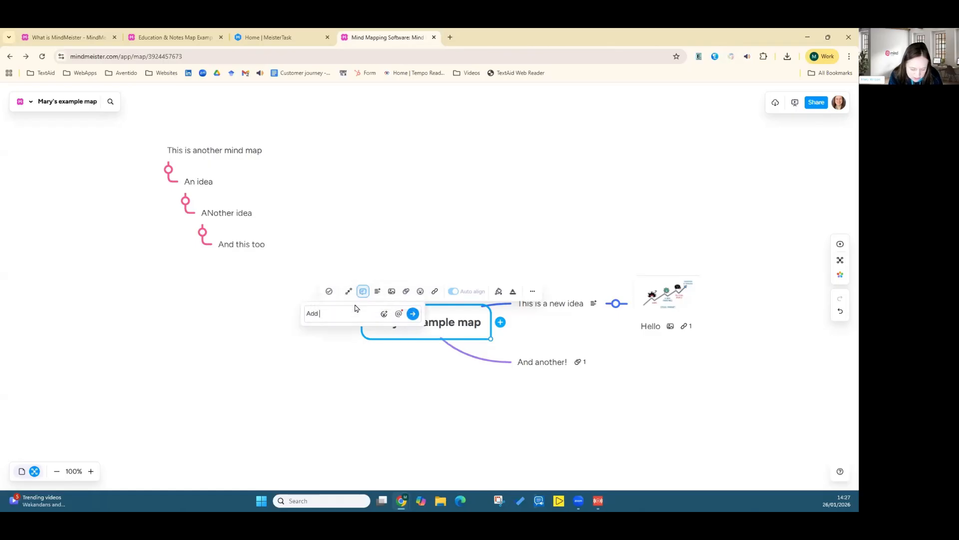
type("a comment here")
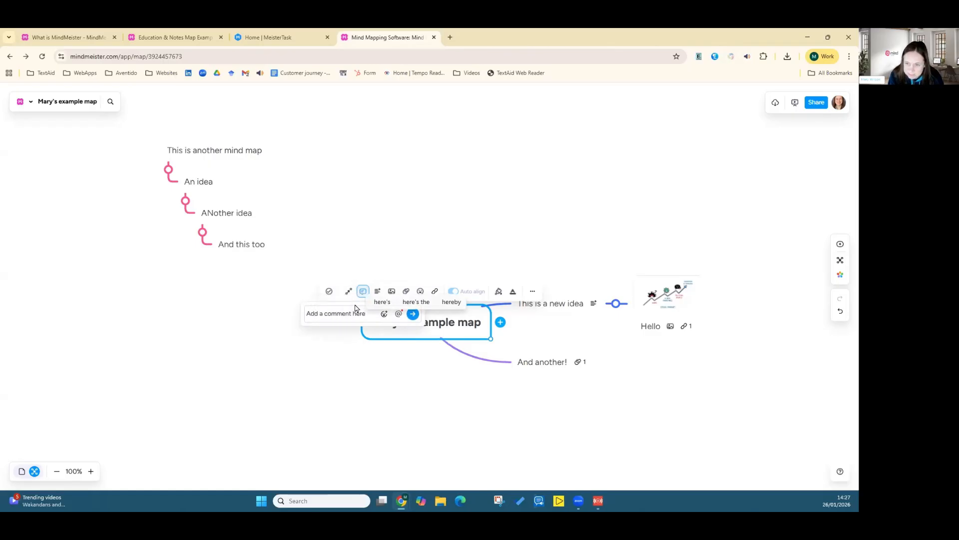
key("Return")
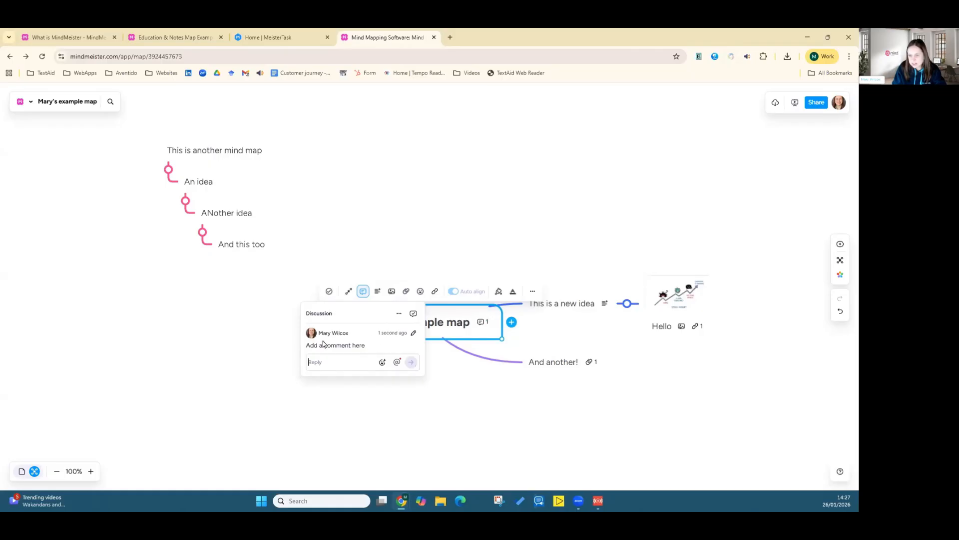
left_click(179, 368)
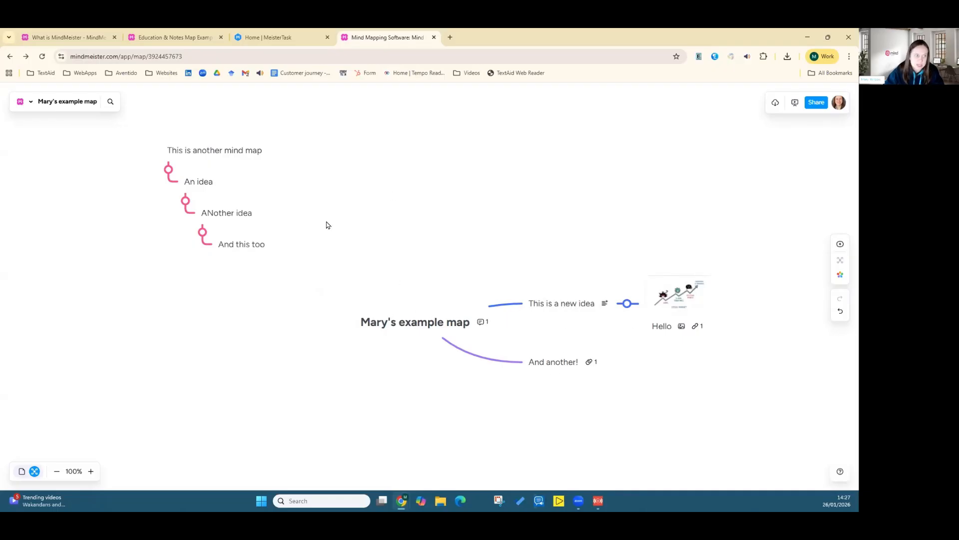
left_click(384, 325)
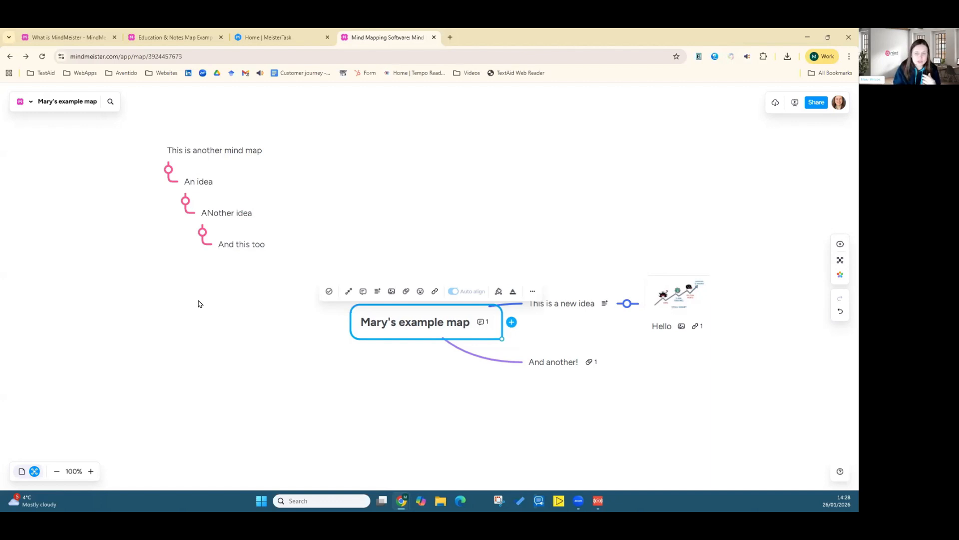
left_click(253, 347)
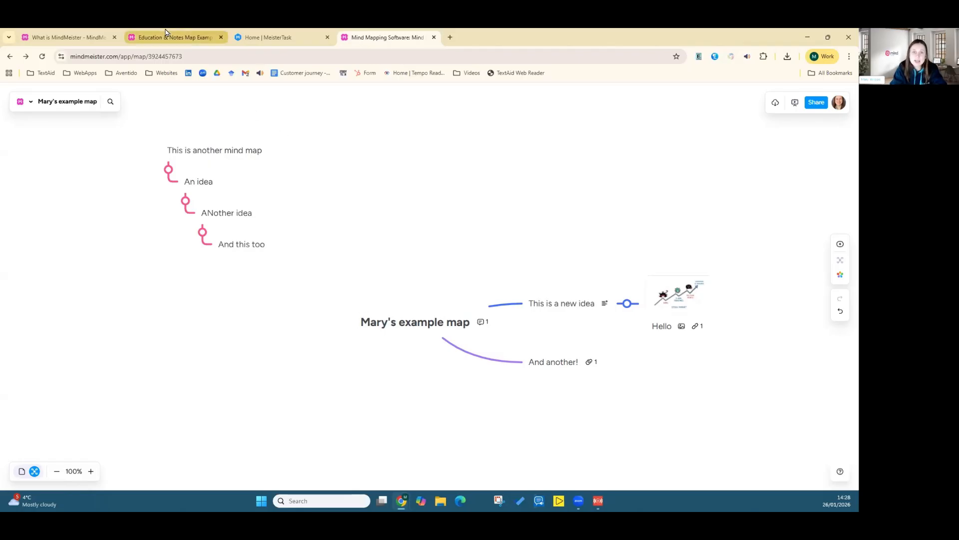
mouse_move(165, 33)
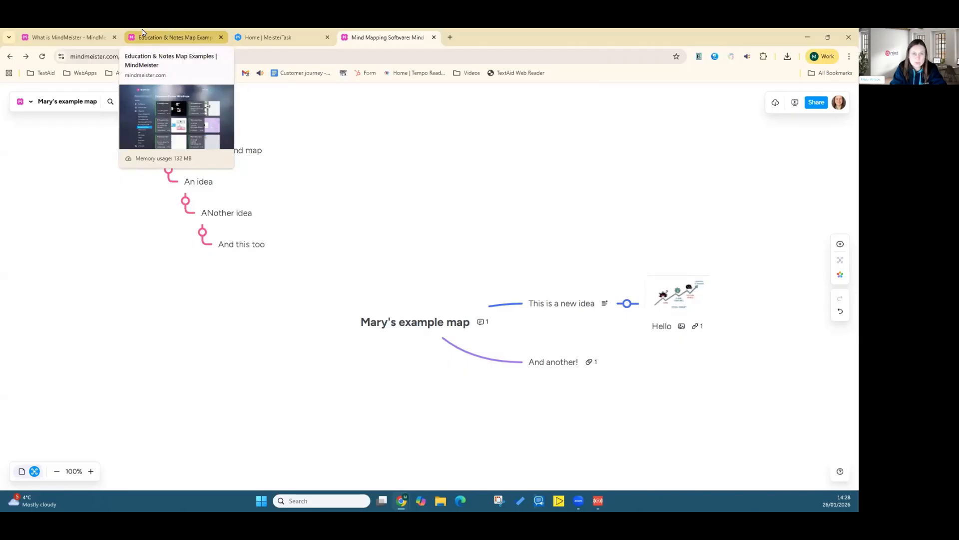
Step: Open the "What is MindMeister" example map tab and explore it by panning and zooming to 110%
left_click(66, 38)
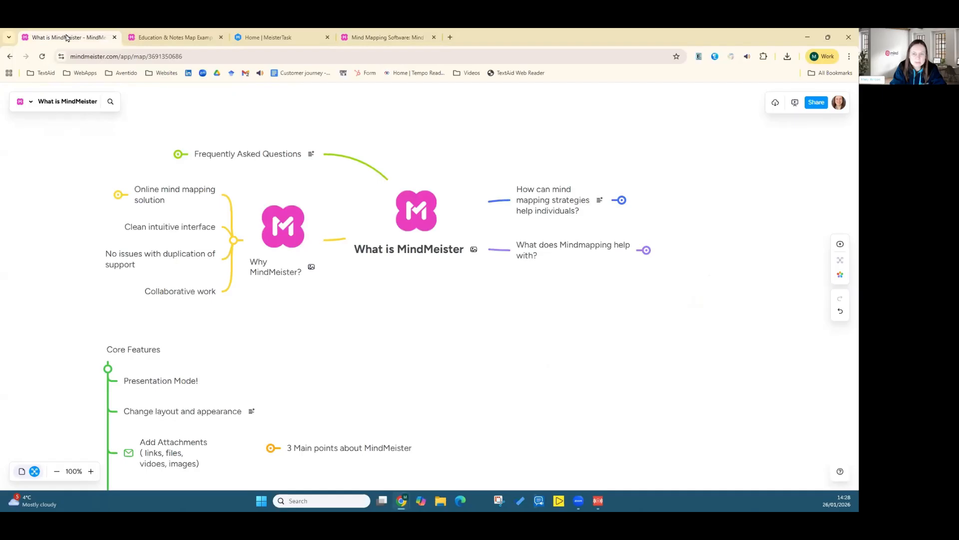
left_click_drag(380, 318, 394, 364)
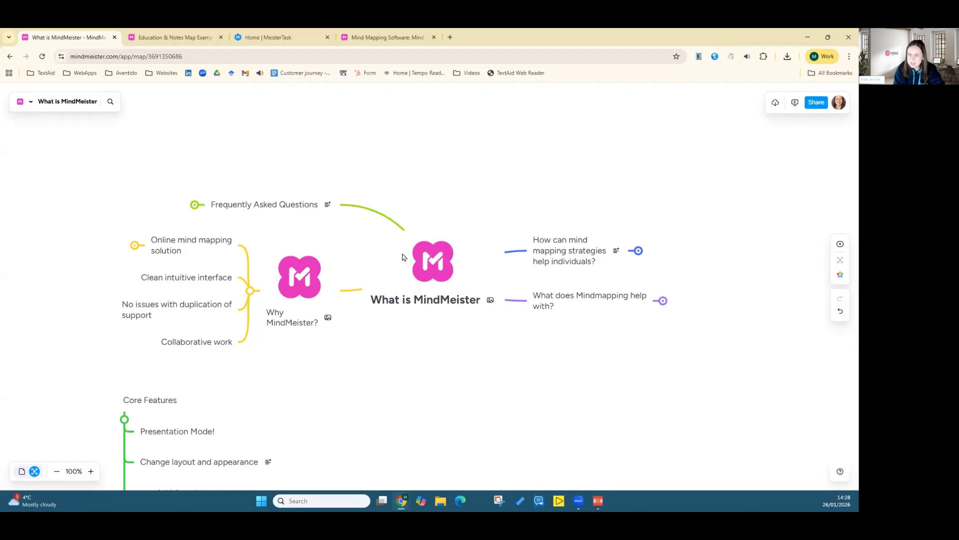
left_click_drag(392, 359, 441, 271)
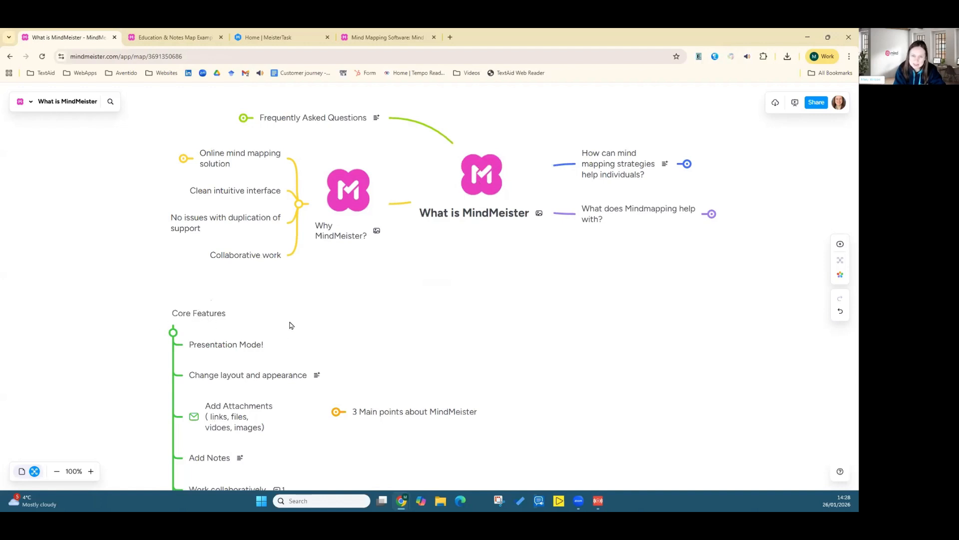
left_click_drag(289, 325, 286, 246)
scroll(296, 353, "up", 3)
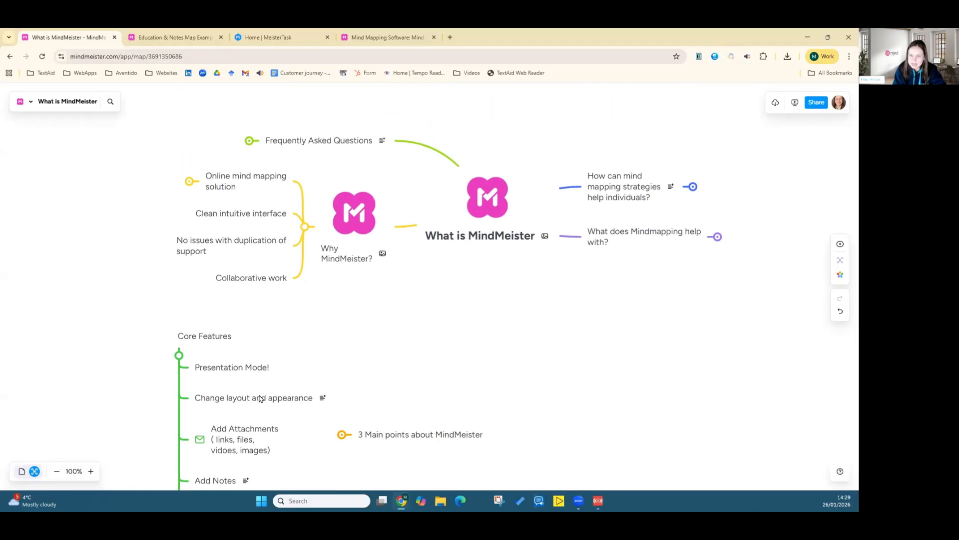
left_click(57, 472)
left_click(57, 472)
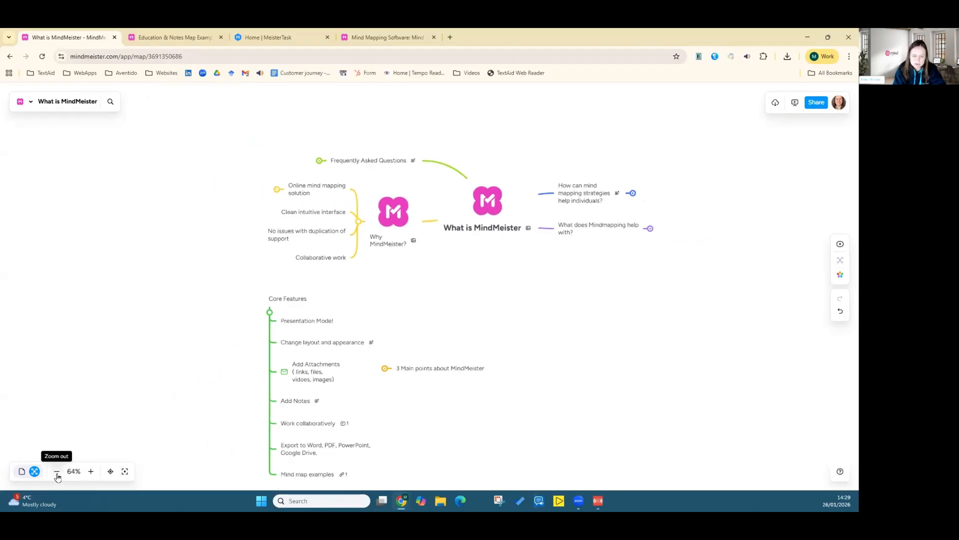
left_click(91, 473)
left_click(90, 472)
left_click(90, 473)
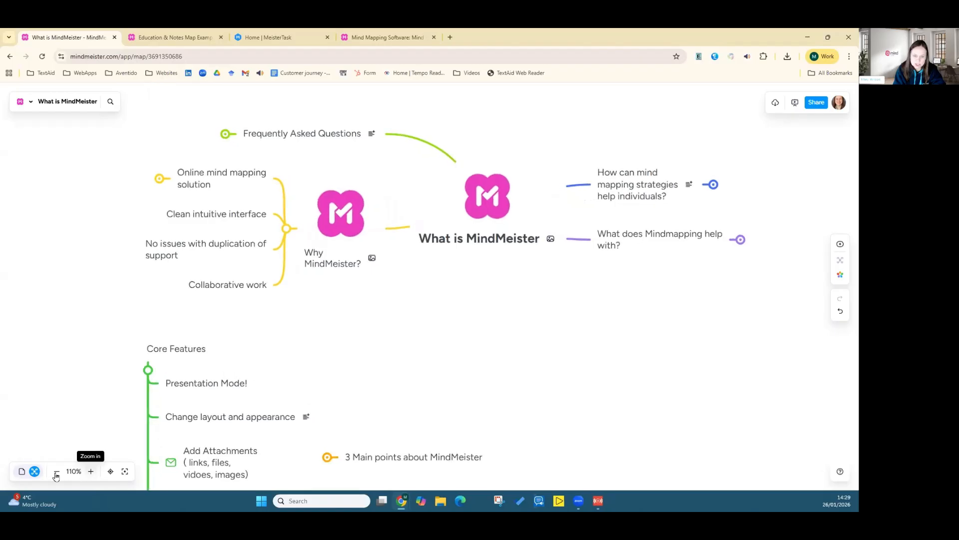
Step: Try focus mode on the map, recentre the view, and exit focus mode
left_click(110, 472)
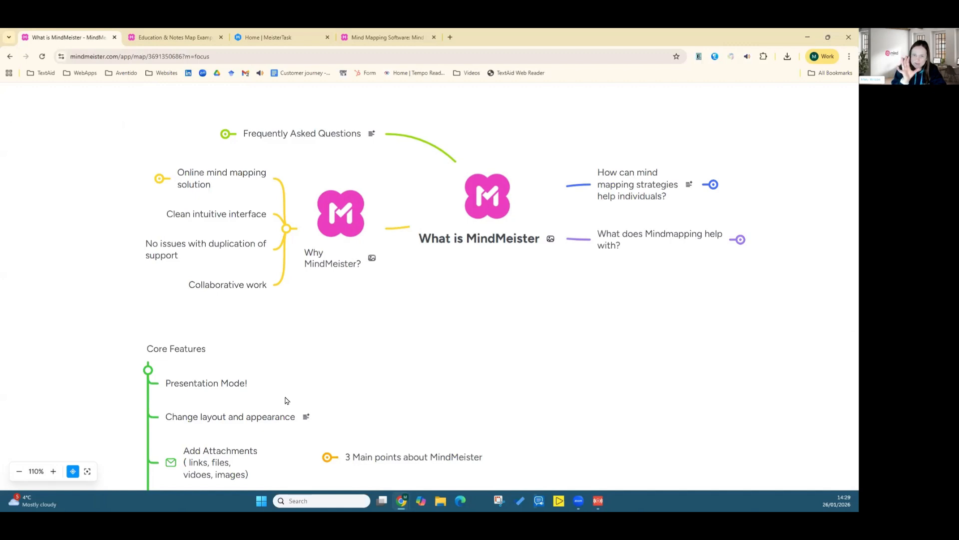
left_click_drag(285, 397, 225, 400)
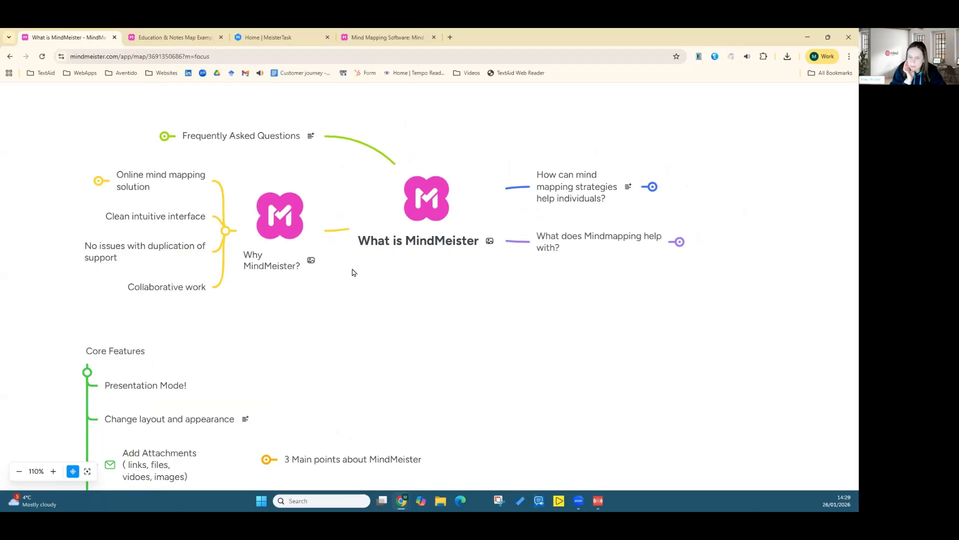
left_click(87, 471)
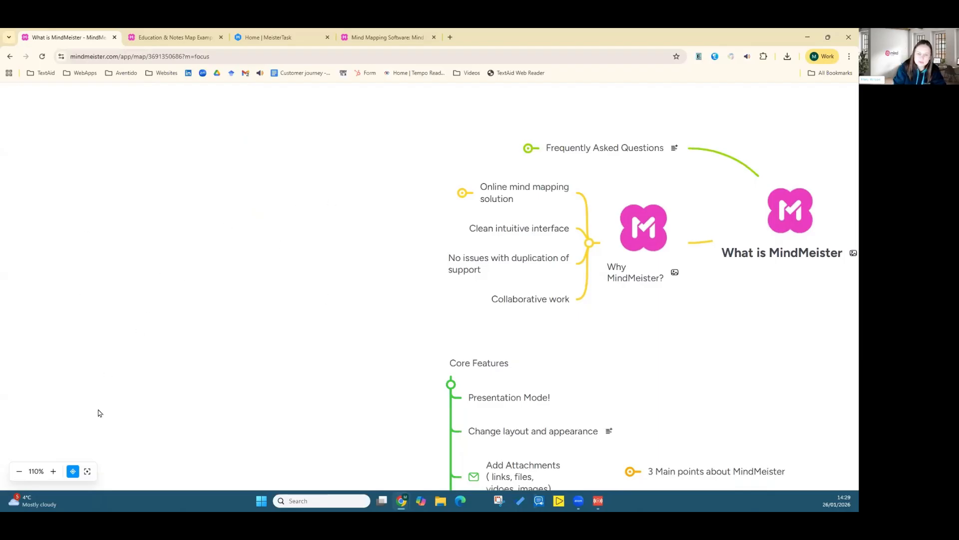
left_click(87, 471)
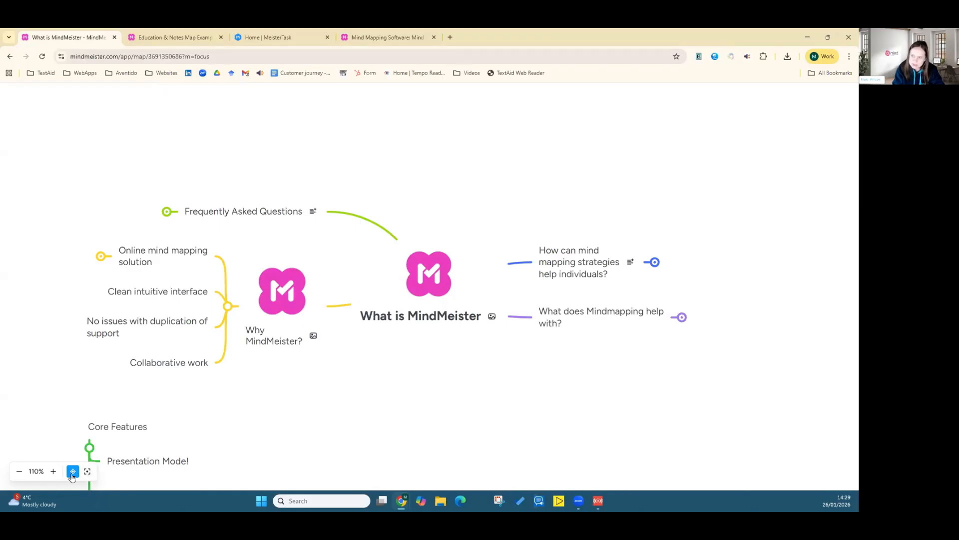
key("Escape")
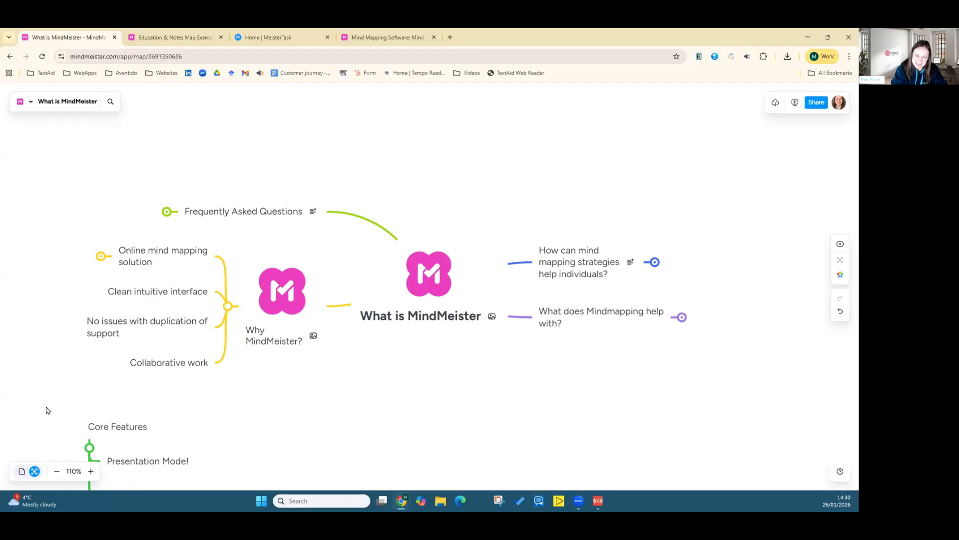
Step: Switch the map to outline view, scroll through the outline, and return to the mind map view
left_click(21, 472)
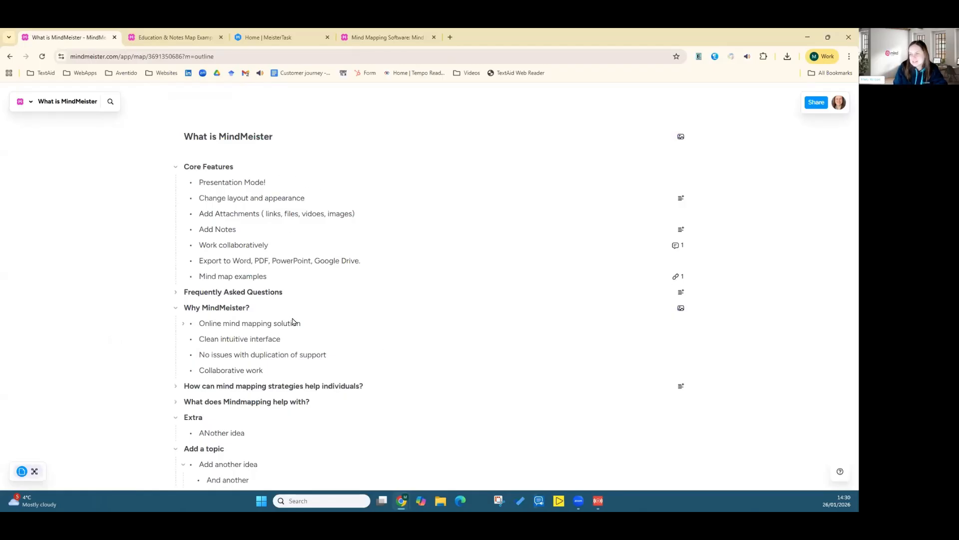
scroll(293, 322, "down", 2)
scroll(293, 322, "up", 2)
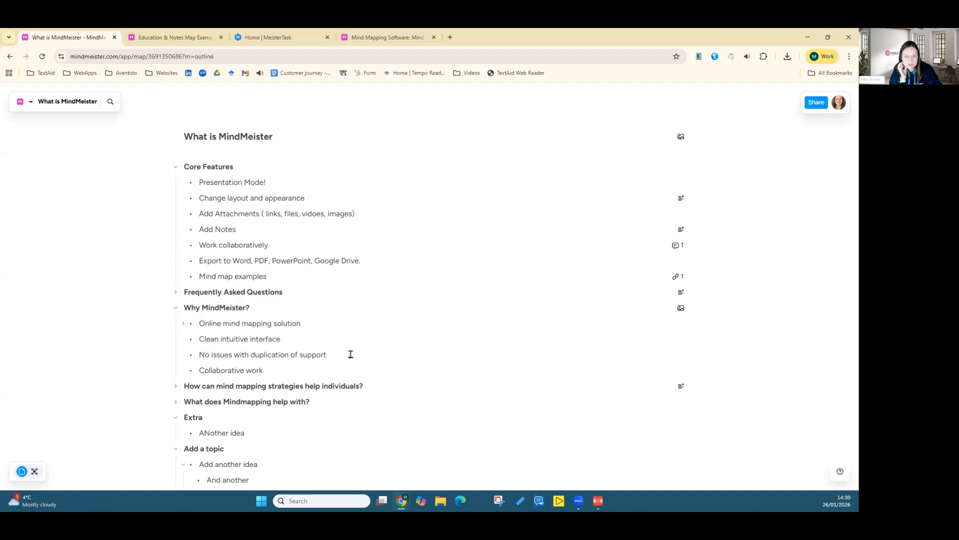
scroll(340, 428, "down", 1)
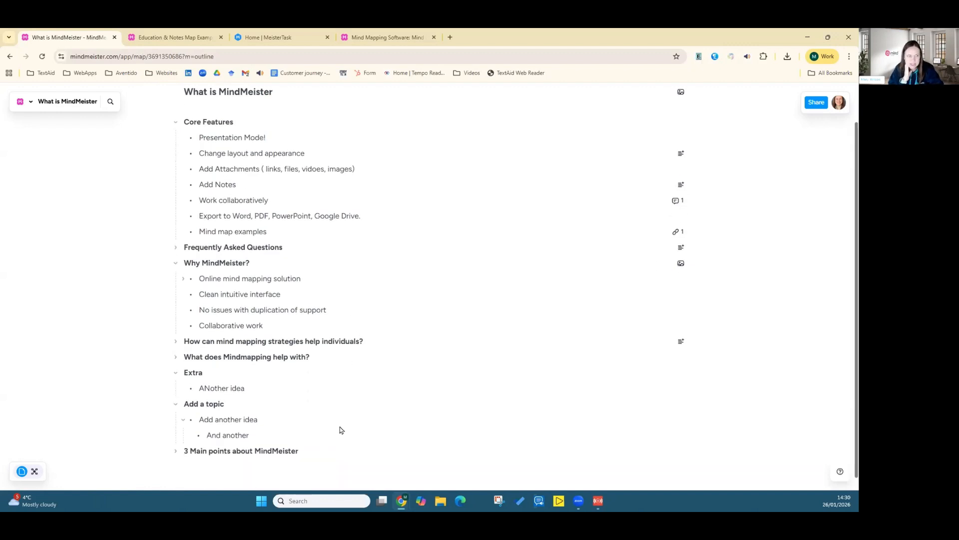
scroll(341, 430, "down", 1)
scroll(339, 424, "up", 2)
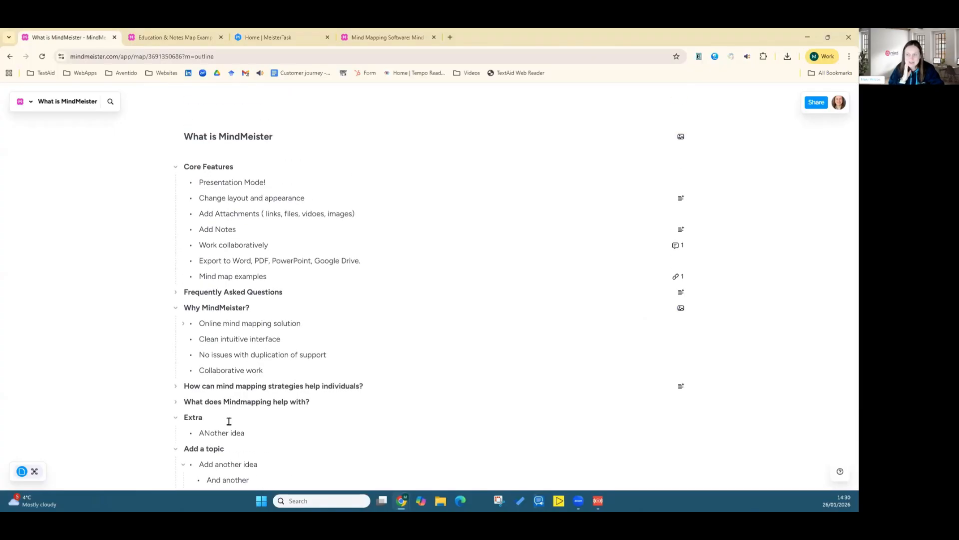
scroll(229, 421, "down", 2)
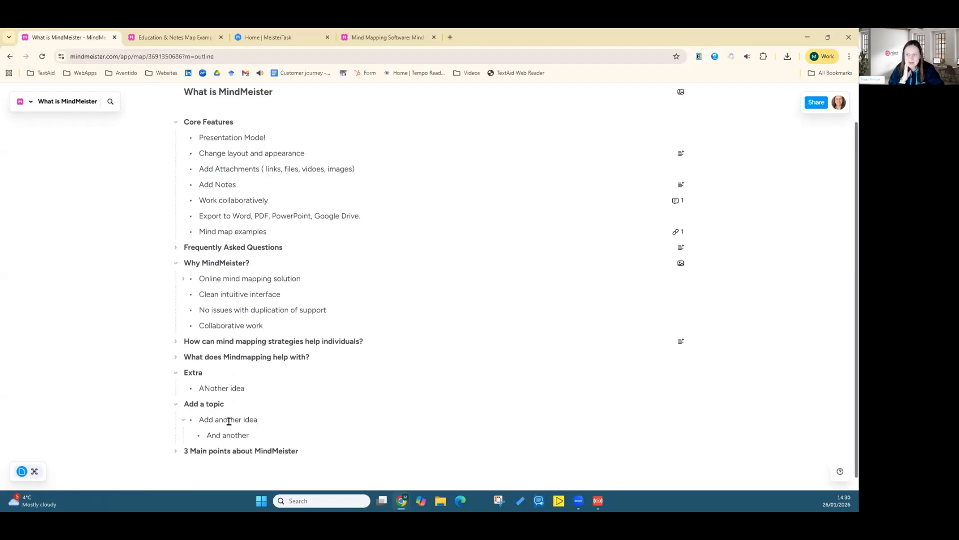
left_click(36, 473)
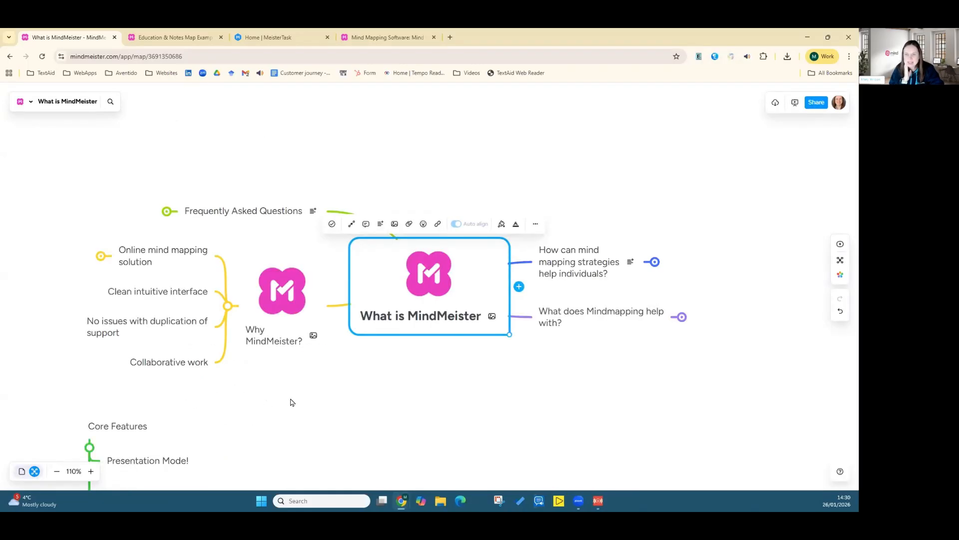
Step: Expand the "How can mind mapping strategies help individuals?" topic to show its subtopics
left_click(292, 402)
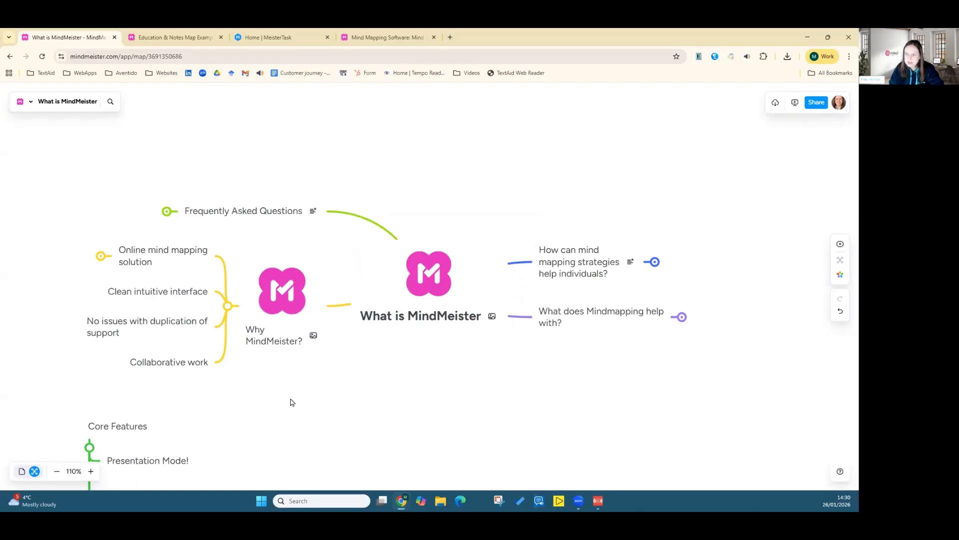
left_click_drag(292, 402, 275, 321)
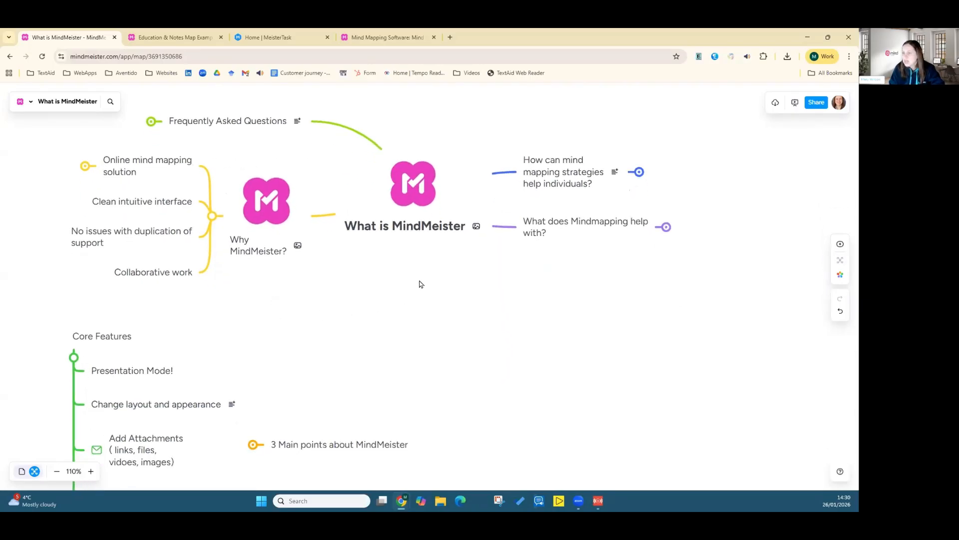
left_click(640, 172)
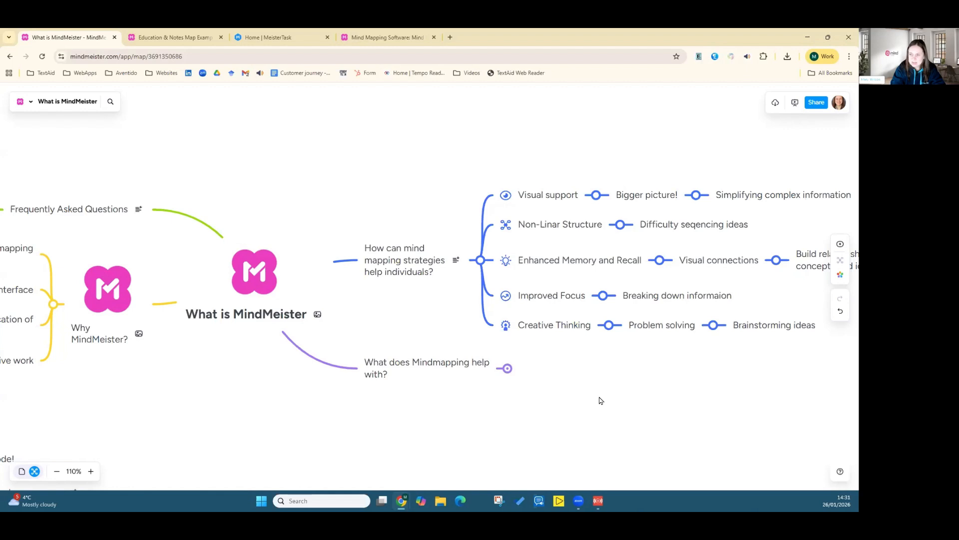
left_click_drag(599, 399, 671, 337)
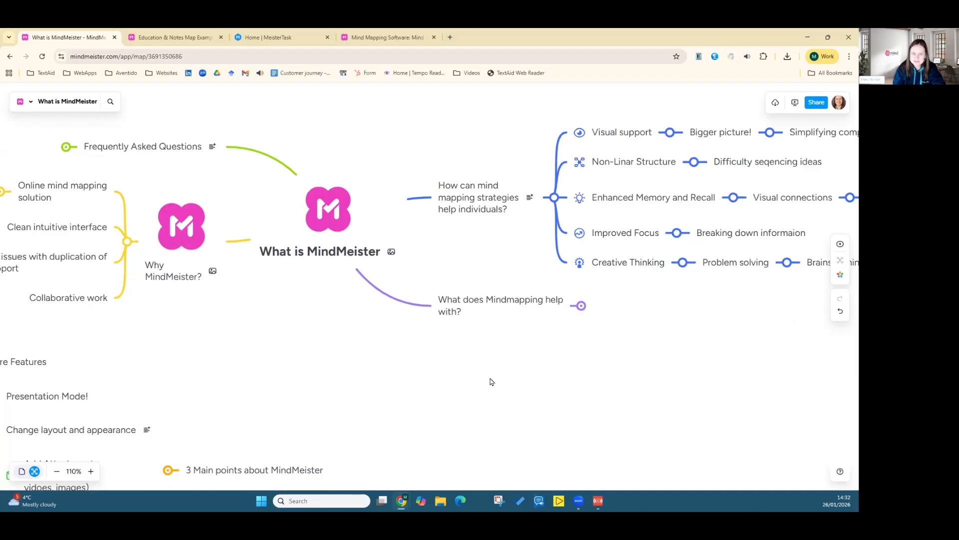
left_click_drag(405, 377, 391, 347)
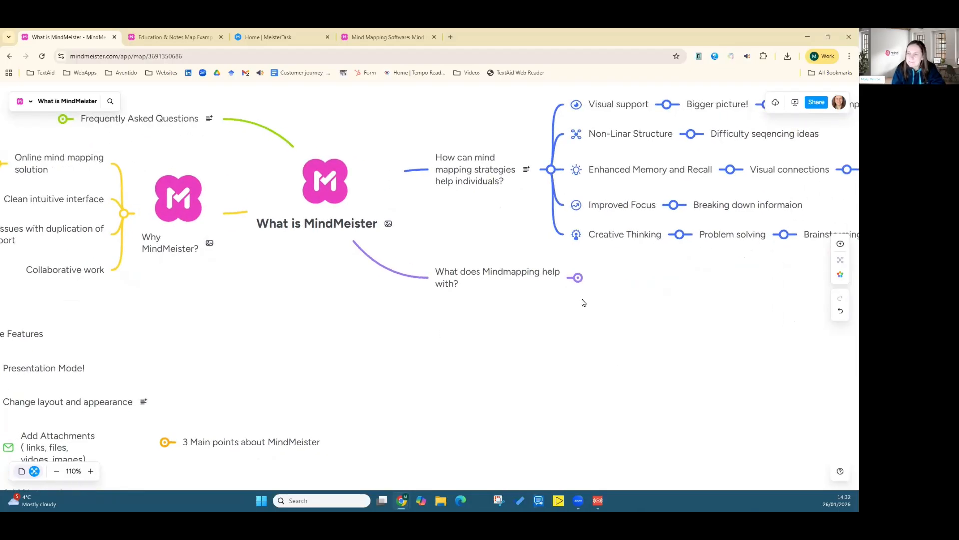
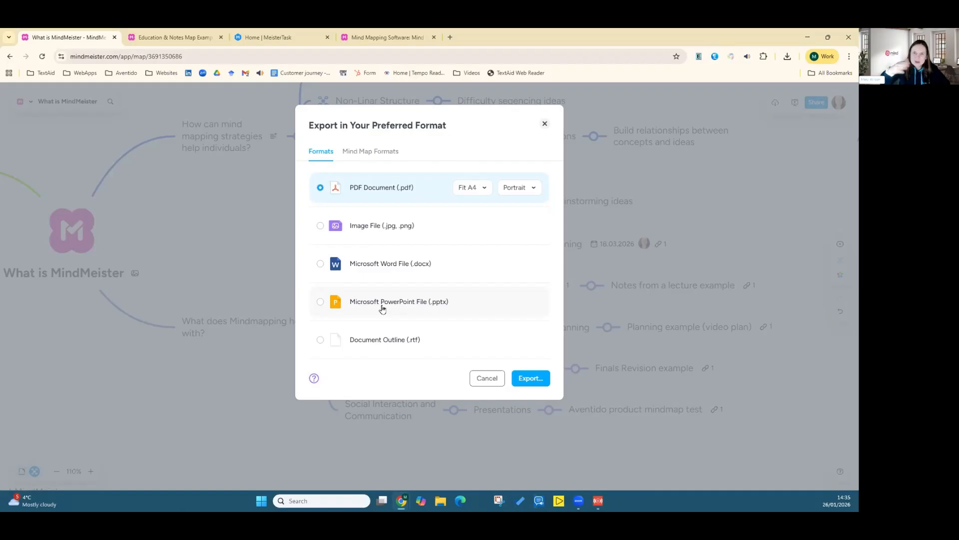
Step: Close the export dialog, preview the map in presentation mode, and exit the presentation
left_click(545, 125)
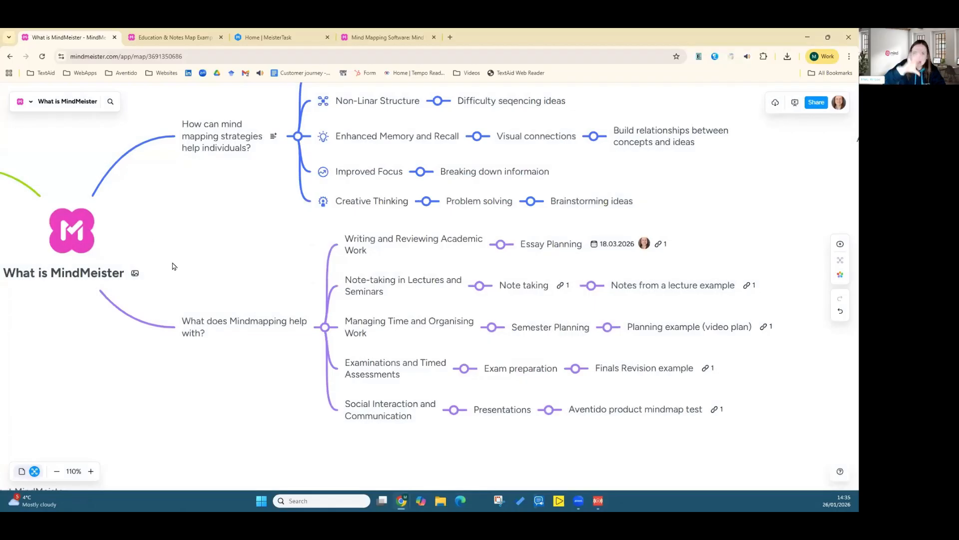
left_click(795, 104)
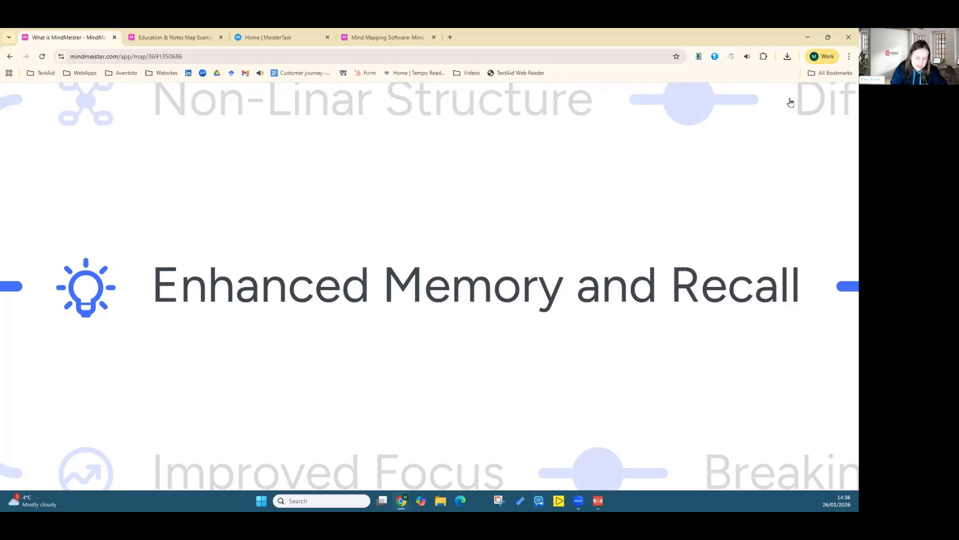
key("Escape")
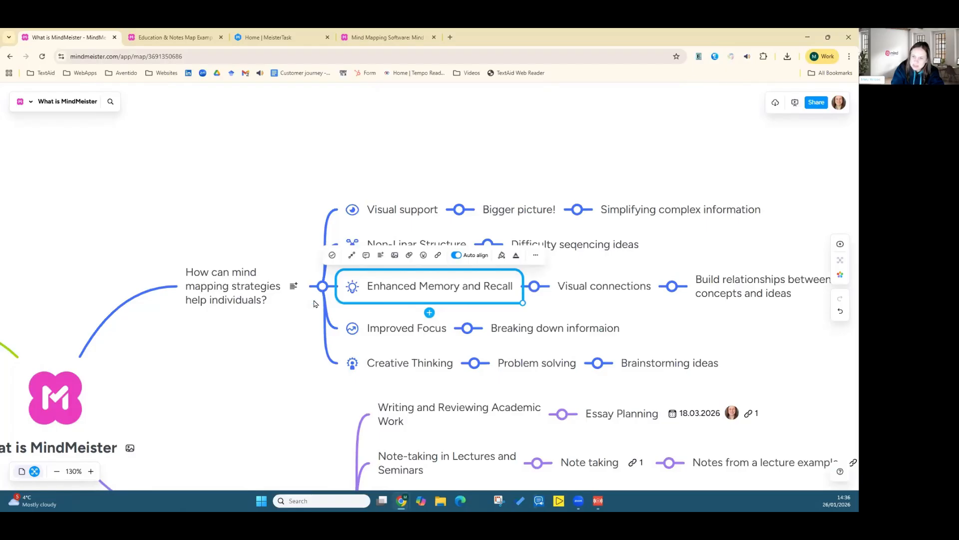
Step: Collapse the "How can mind mapping strategies help individuals?" and "Why MindMeister?" topics to hide their subtopics
left_click(322, 286)
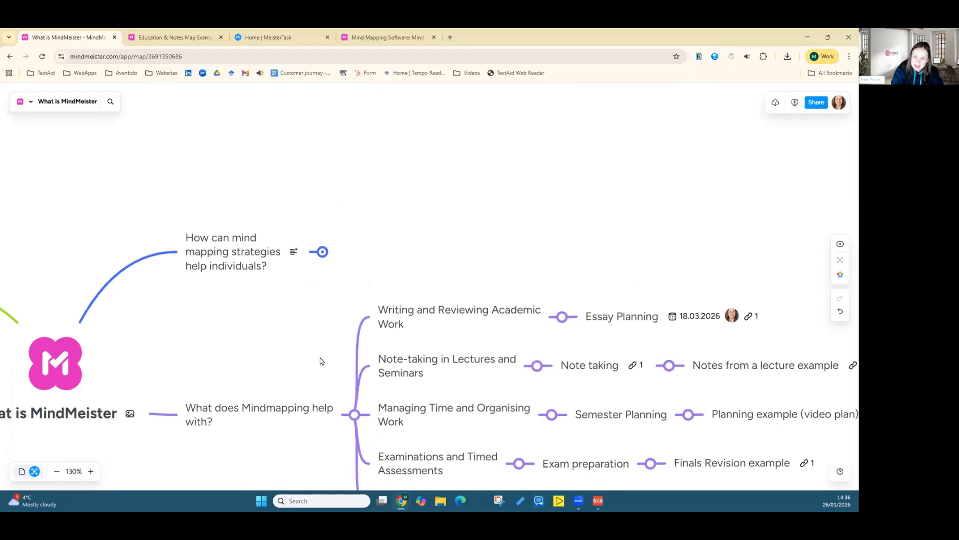
left_click(354, 345)
left_click_drag(141, 270, 546, 335)
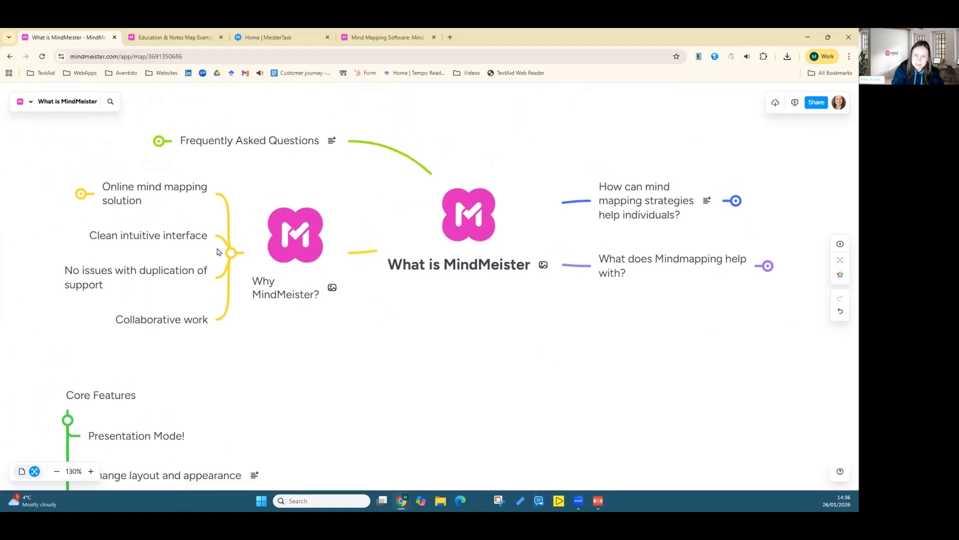
left_click(232, 253)
left_click_drag(488, 326, 360, 325)
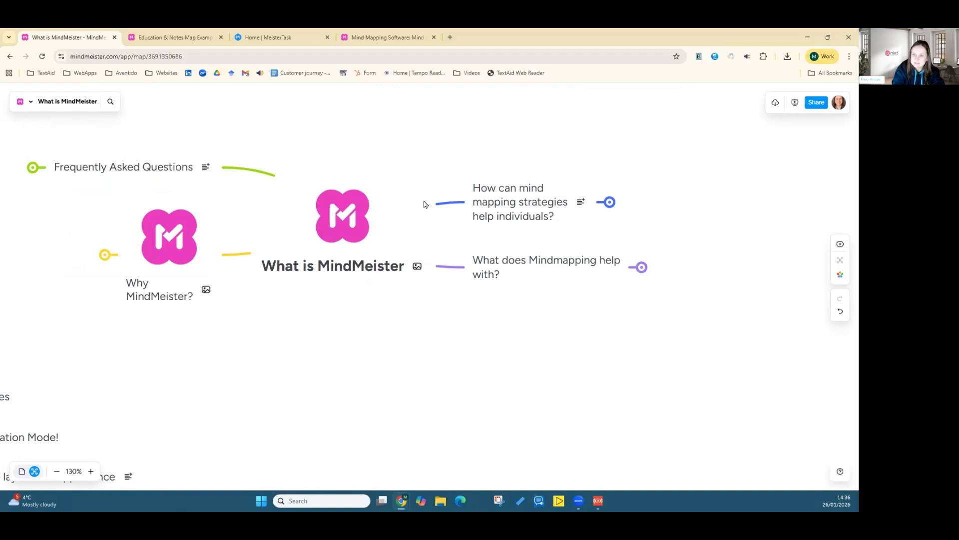
Step: Examine the more-options menu of the "Core Features" topic without choosing any option
left_click(372, 219)
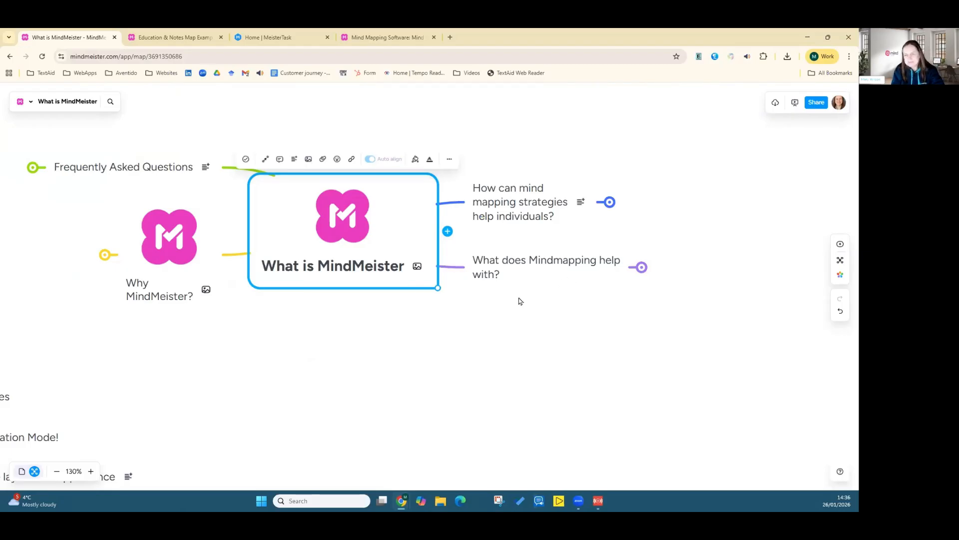
scroll(349, 367, "down", 1)
scroll(349, 367, "up", 1)
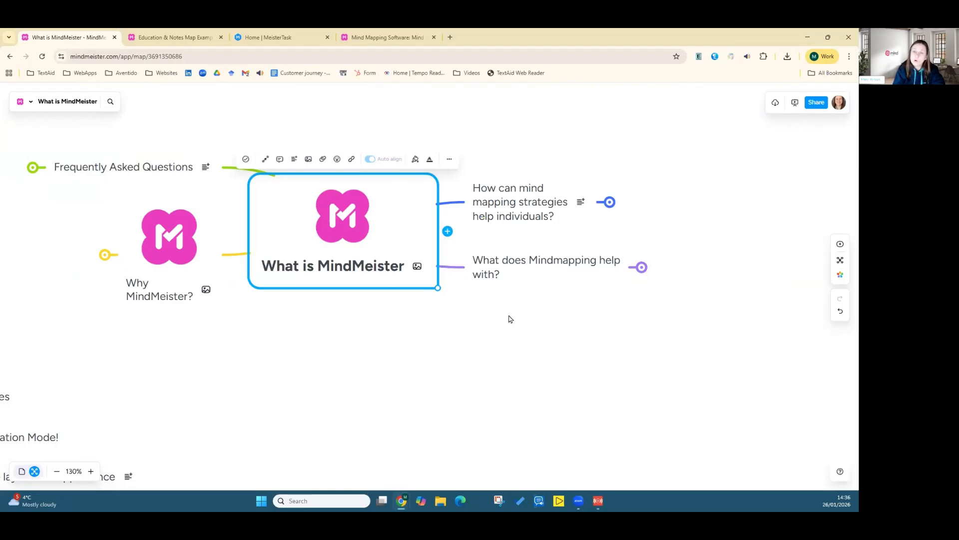
left_click_drag(428, 333, 594, 237)
left_click_drag(427, 310, 472, 226)
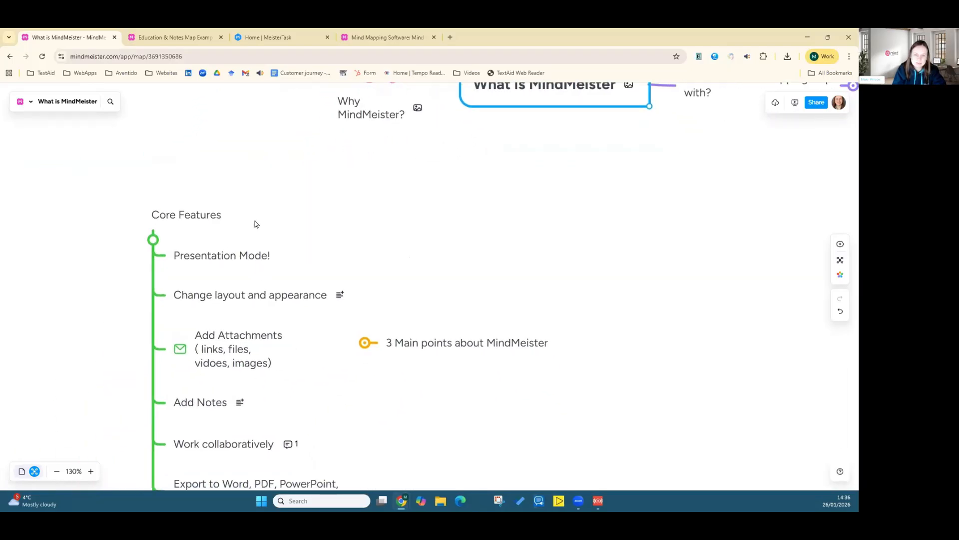
left_click(187, 216)
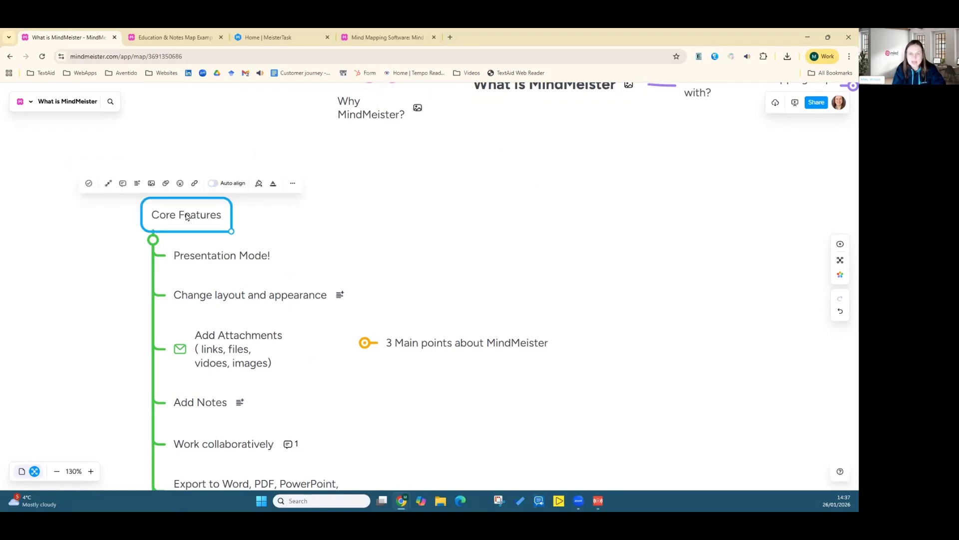
left_click(293, 184)
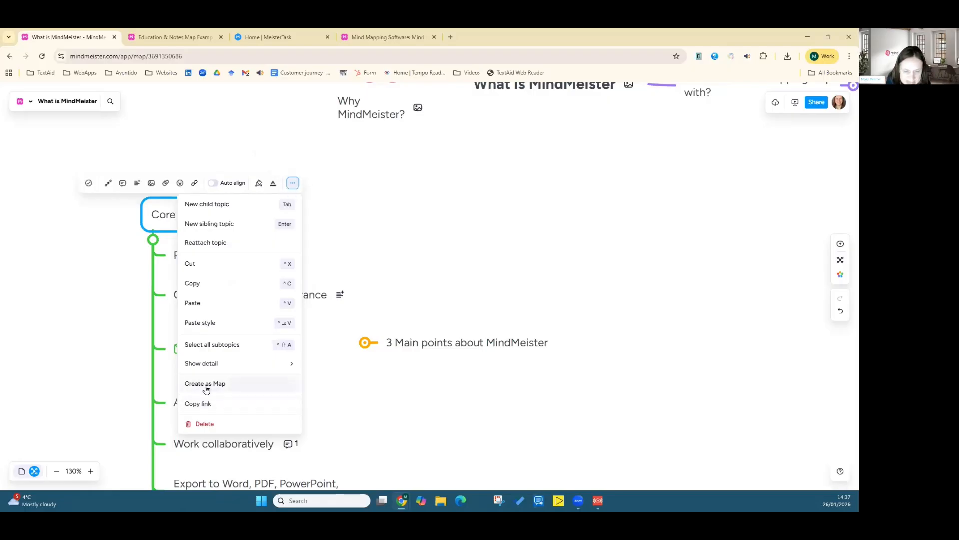
left_click(347, 194)
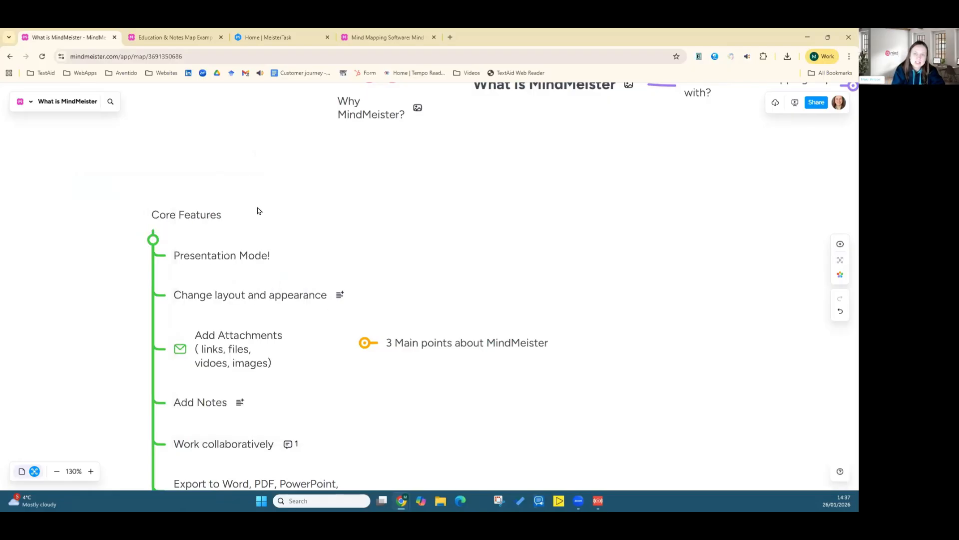
left_click(183, 218)
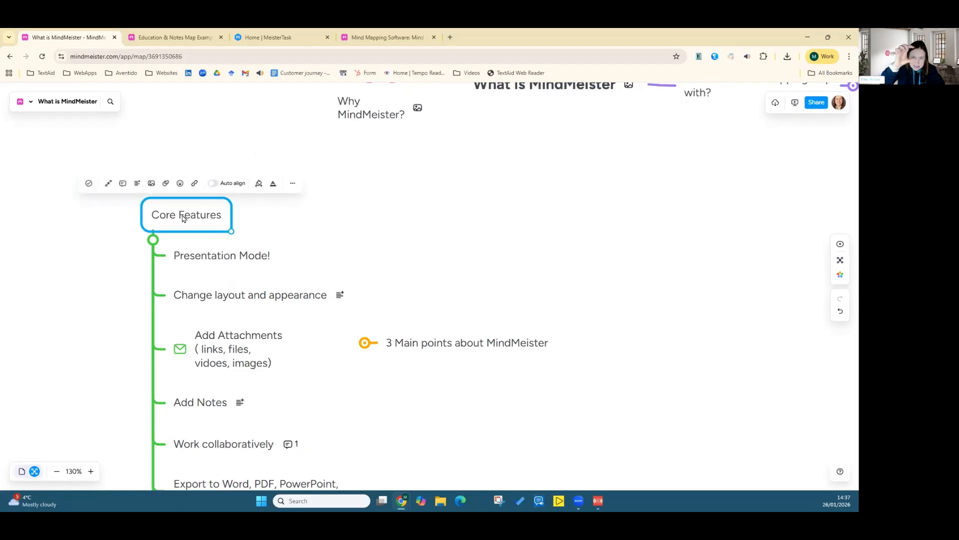
left_click(293, 184)
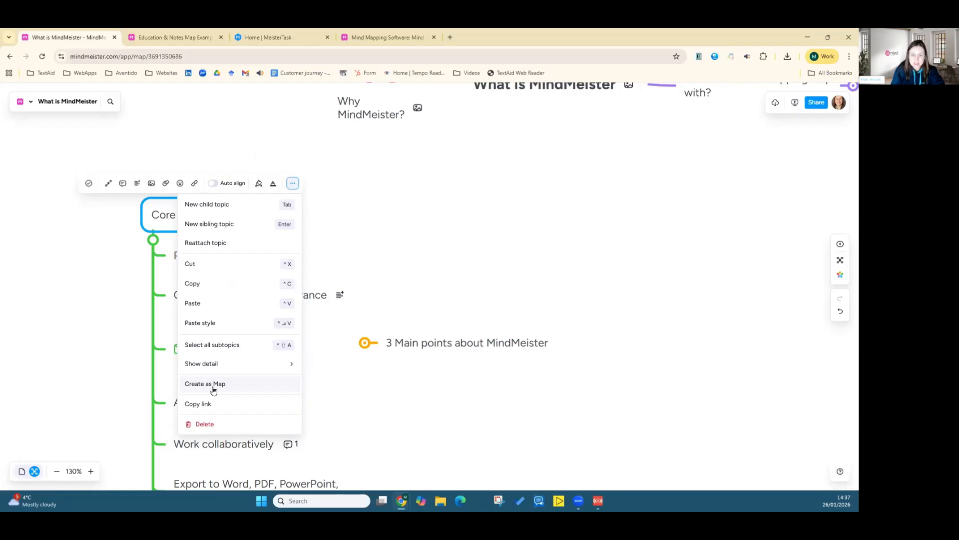
left_click(415, 256)
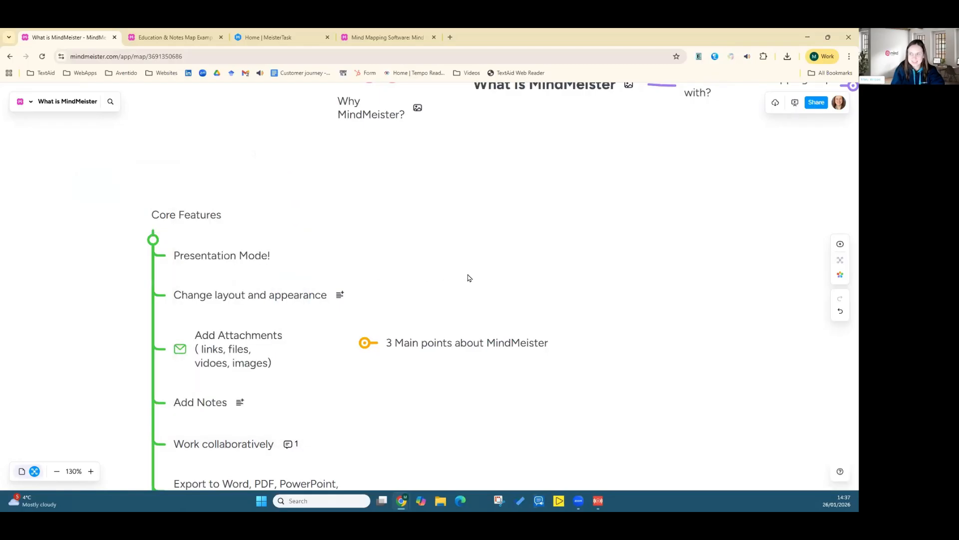
Step: Expand the "How can mind mapping strategies help individuals?", "Why MindMeister?" and "Frequently Asked Questions" topics
left_click_drag(461, 251, 332, 336)
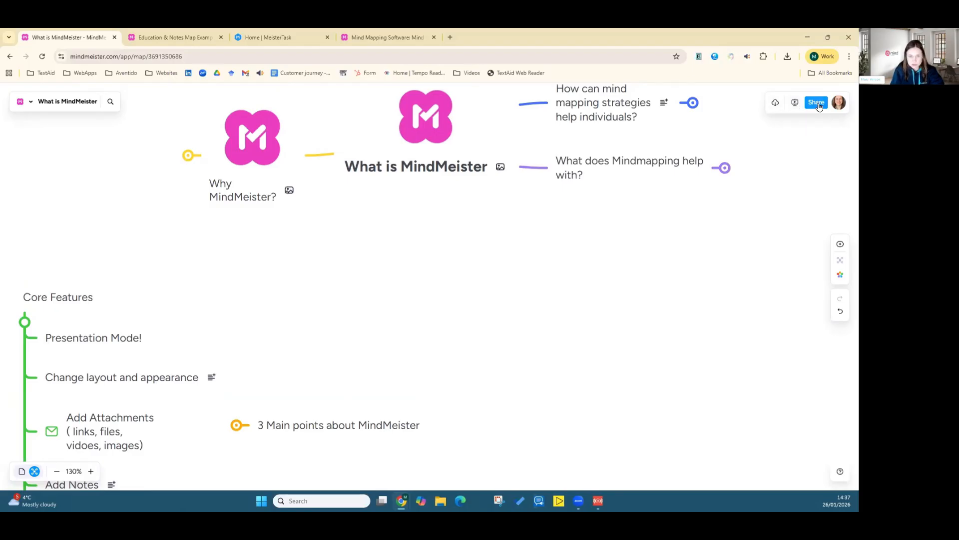
left_click_drag(445, 210, 422, 315)
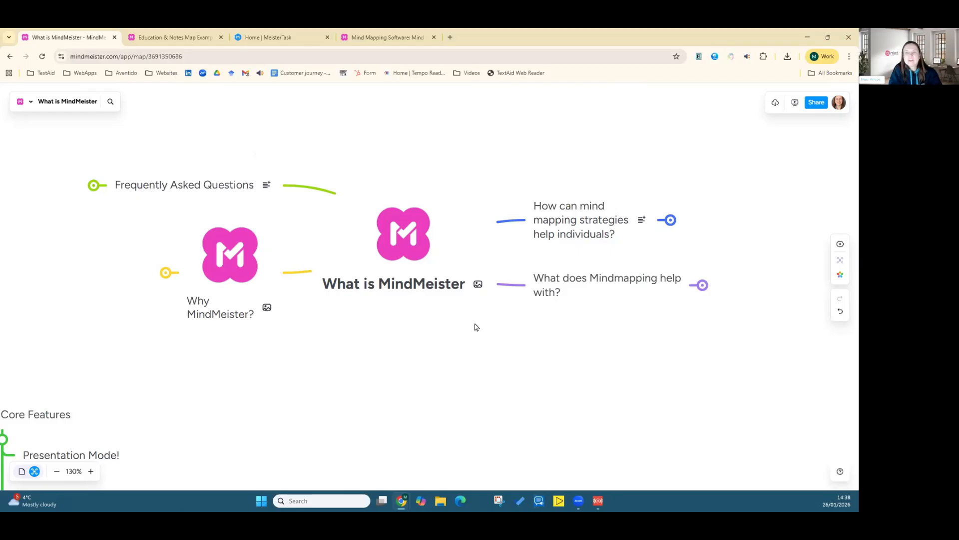
left_click(377, 249)
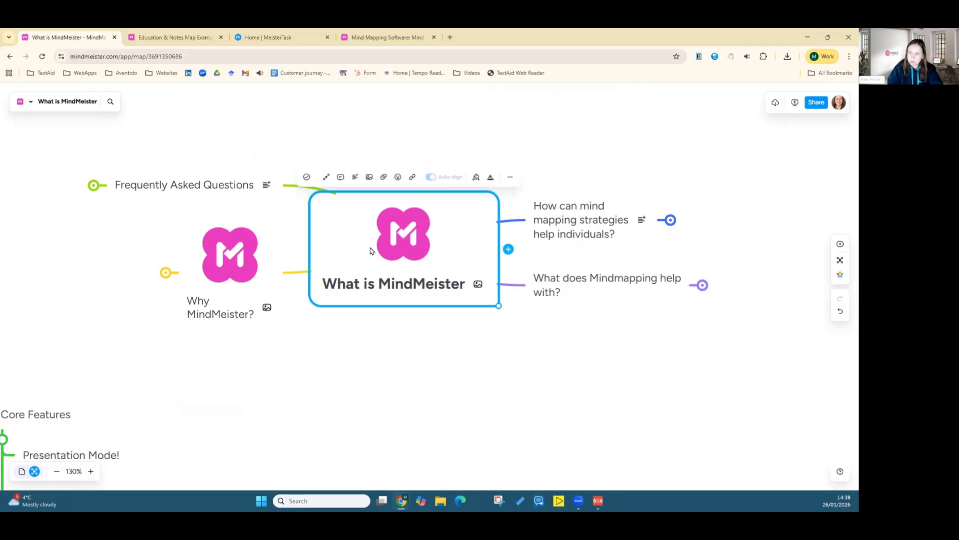
left_click(669, 221)
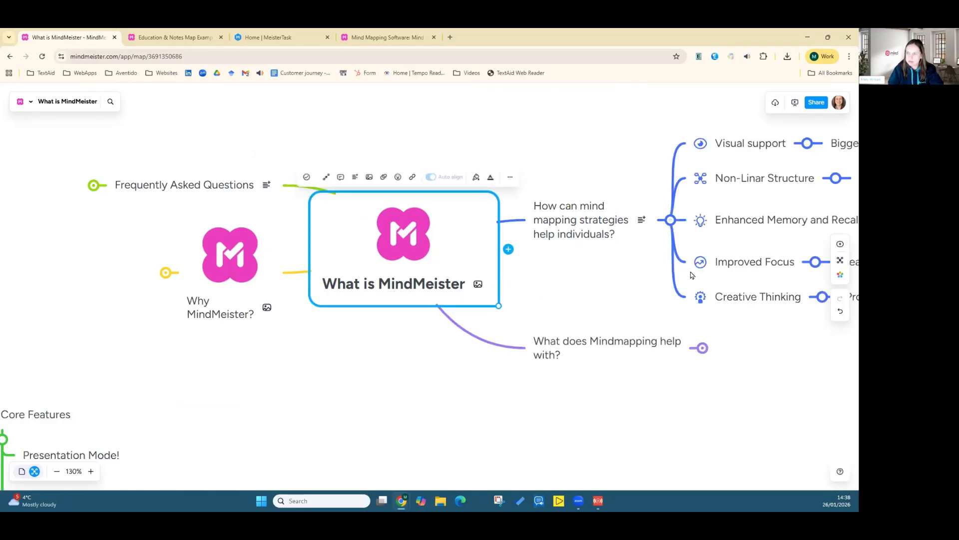
left_click(165, 273)
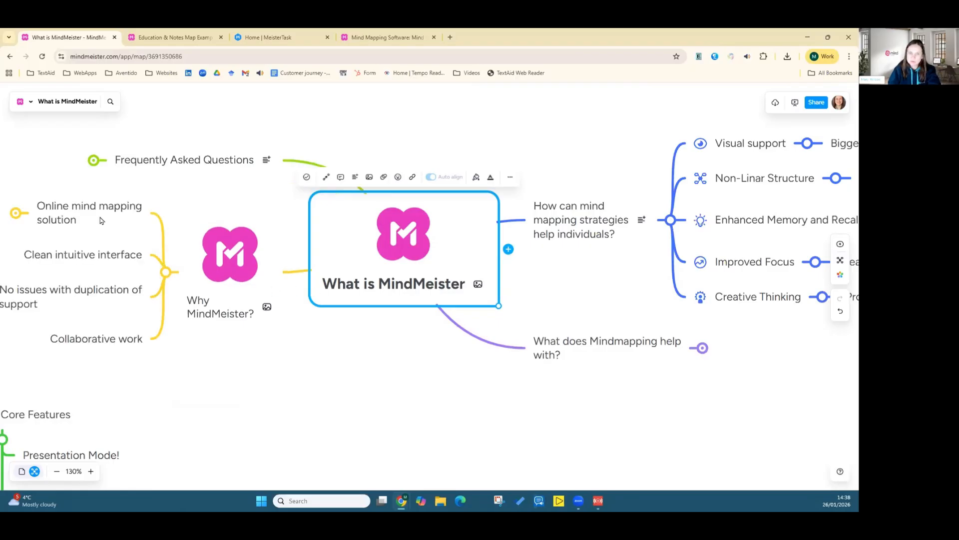
left_click(94, 161)
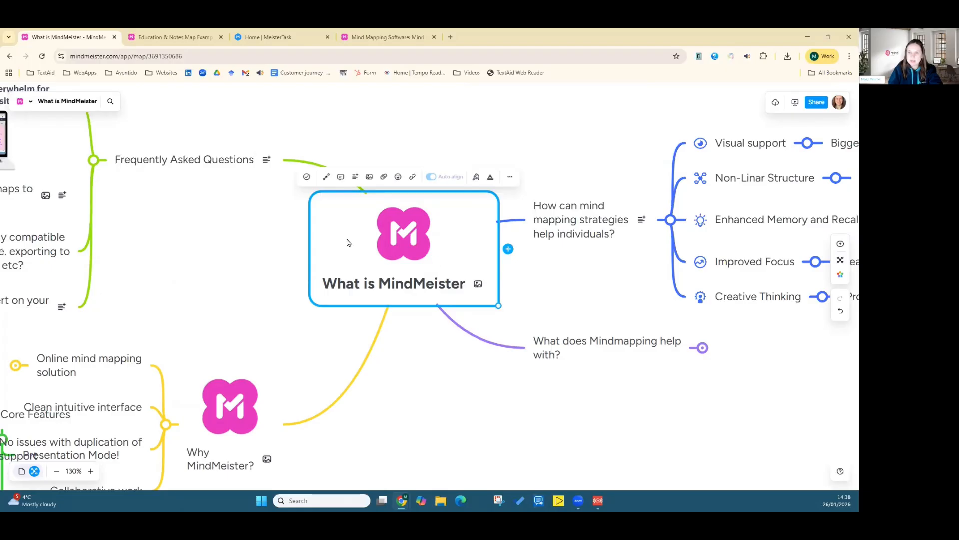
Step: Set the central topic's show detail to One Level, collapsing the map to its main branches
left_click(511, 177)
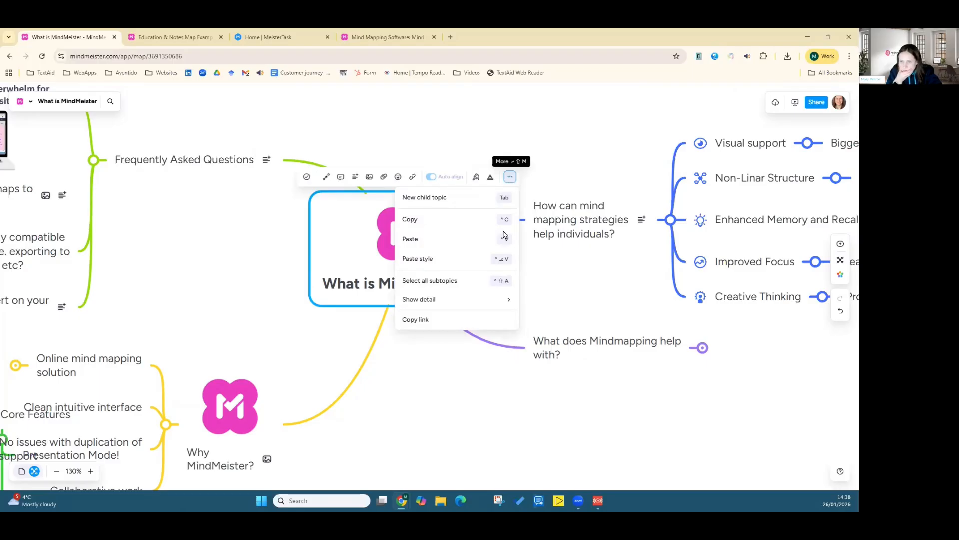
mouse_move(465, 307)
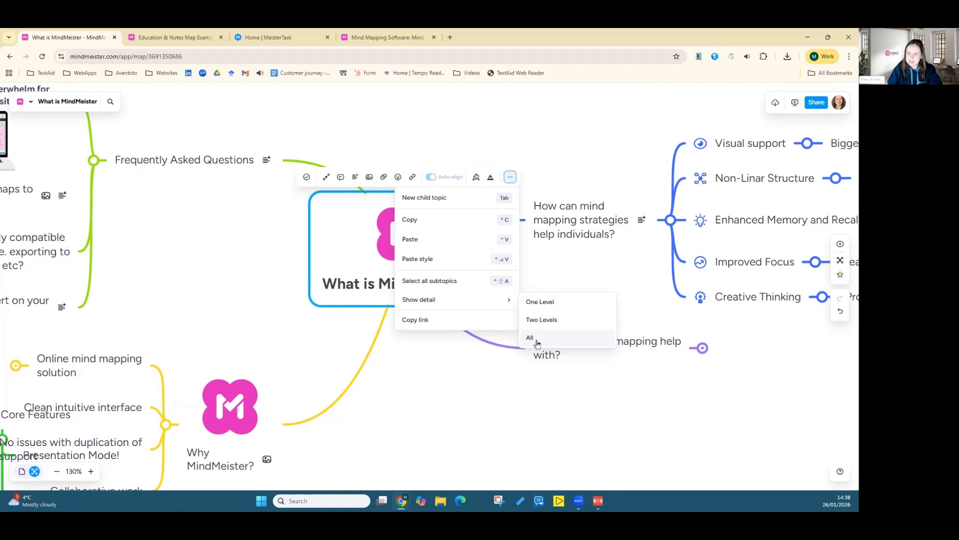
left_click(542, 306)
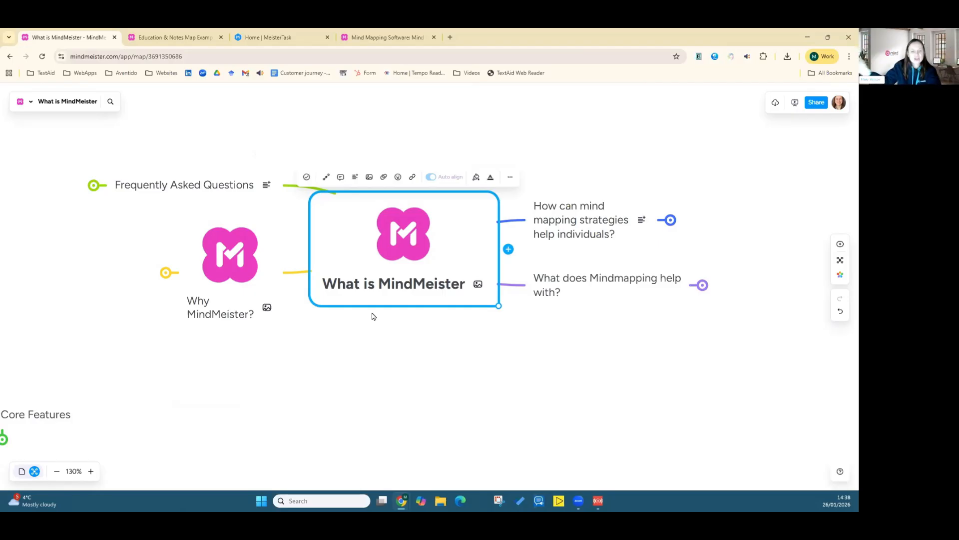
Step: Review the central topic's show-detail options again without changing the level
left_click(510, 178)
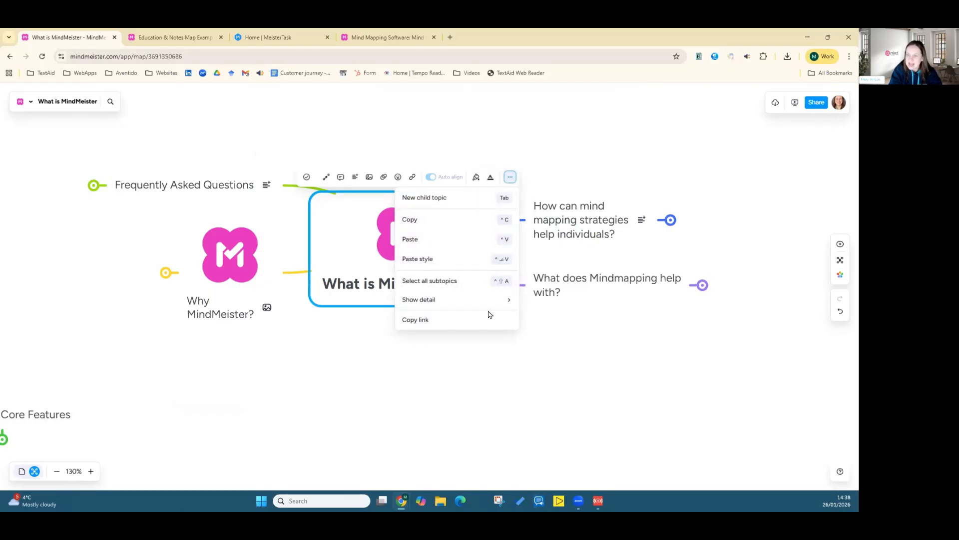
left_click(431, 301)
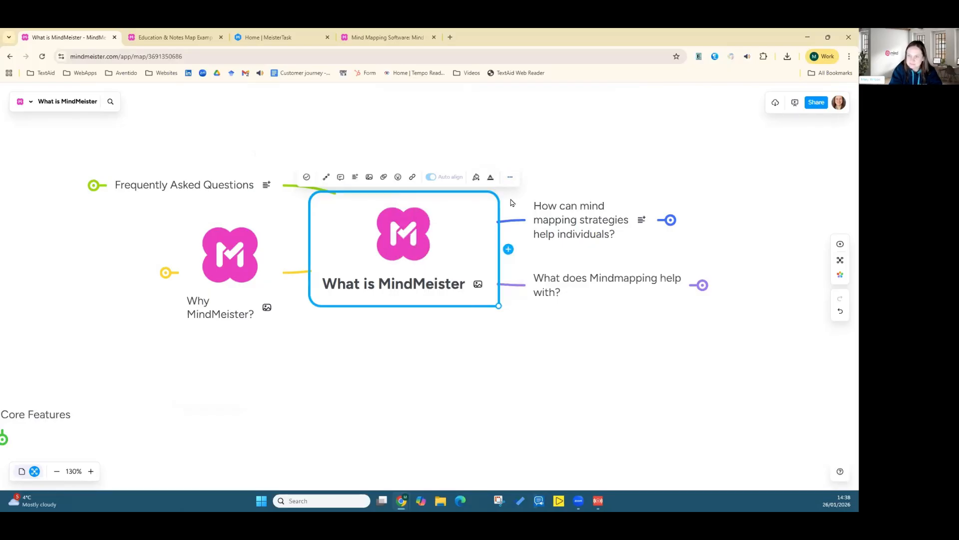
left_click(510, 178)
mouse_move(434, 303)
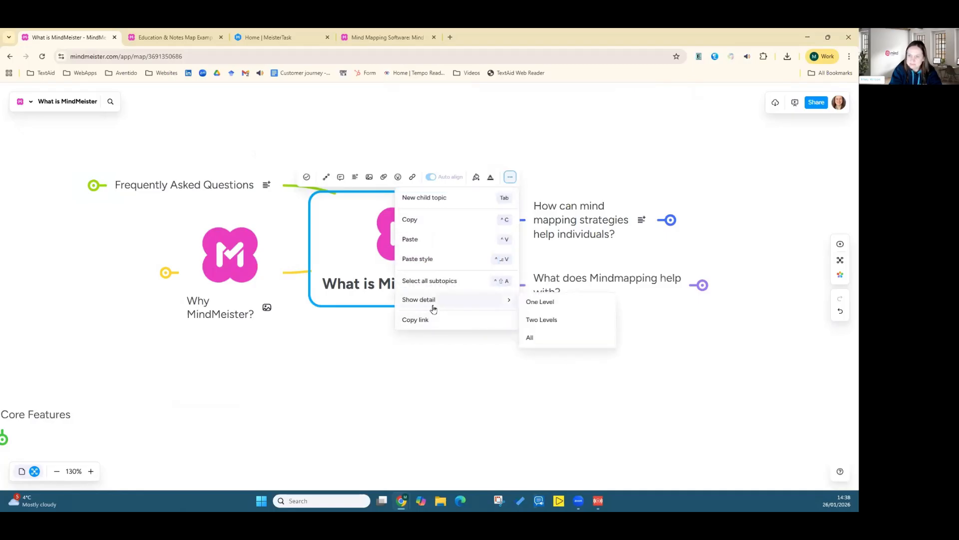
left_click(464, 347)
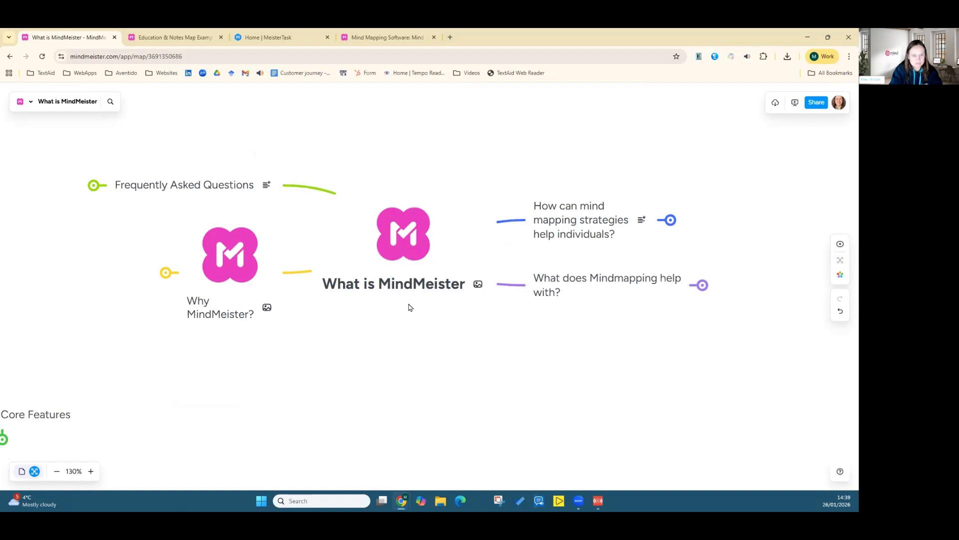
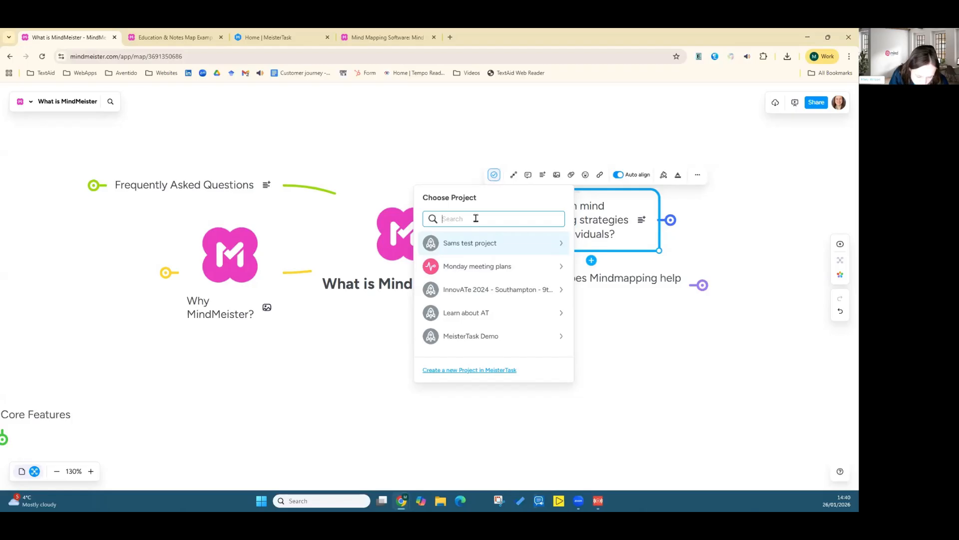
Step: Search the task projects for "task" and link the topic to the Weekly Task Planner project's Weekly Tasks section
type("m")
key("BackSpace")
type("task")
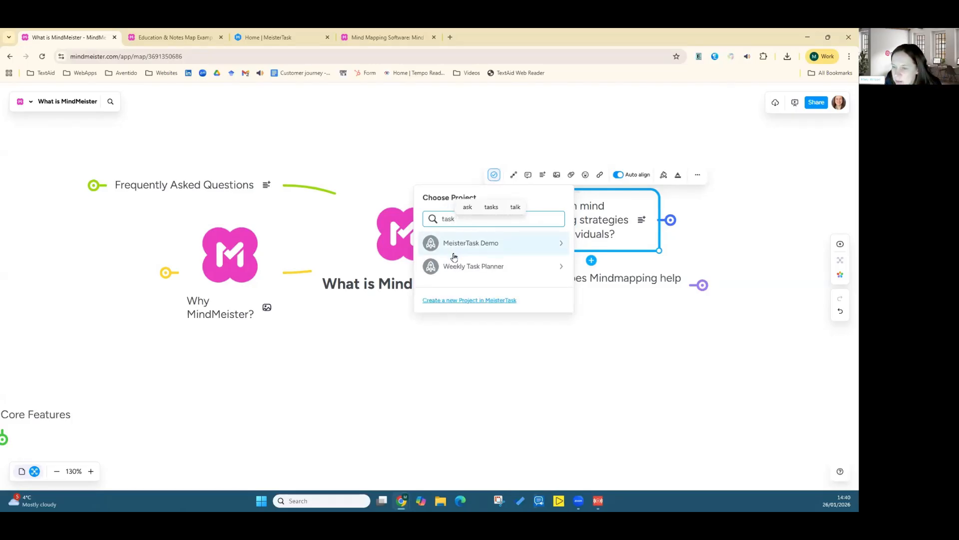
left_click(484, 268)
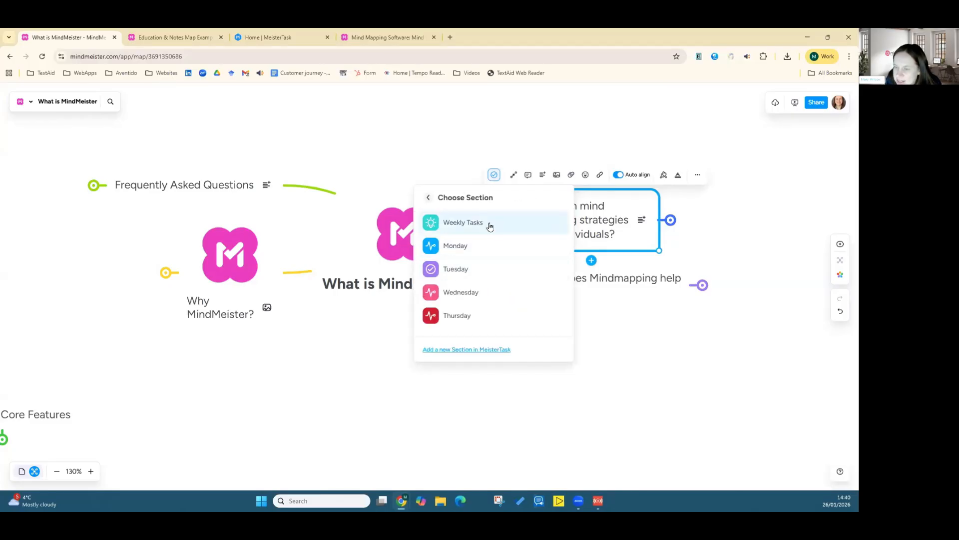
left_click(504, 228)
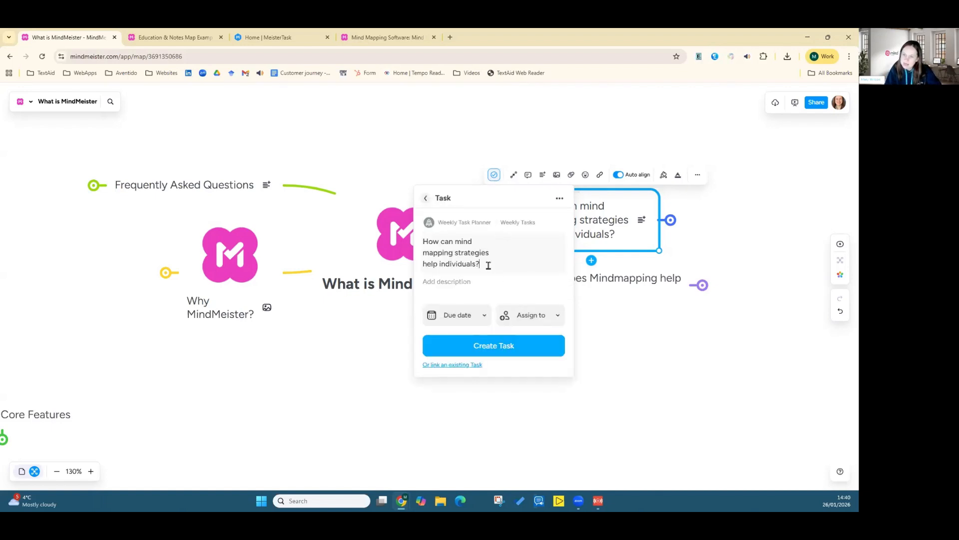
Step: Retitle the task as "Monday's webinar planning" and set its due time to 12
left_click_drag(487, 265, 423, 243)
type("Mo")
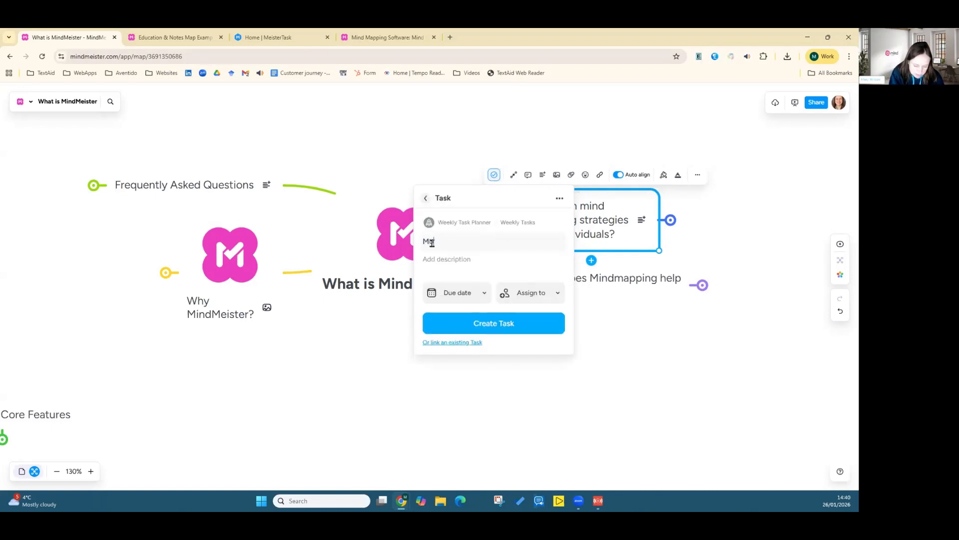
type("nday's ")
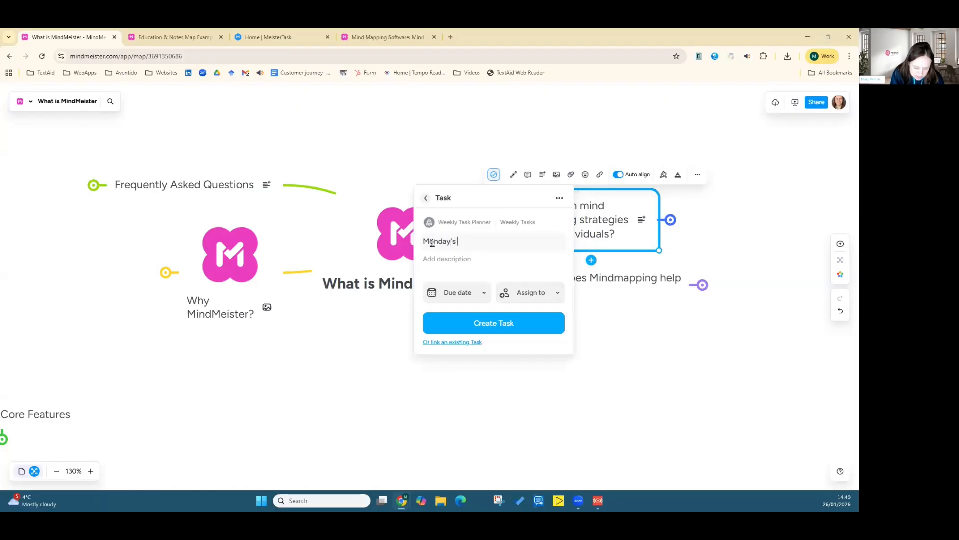
type("webinar ")
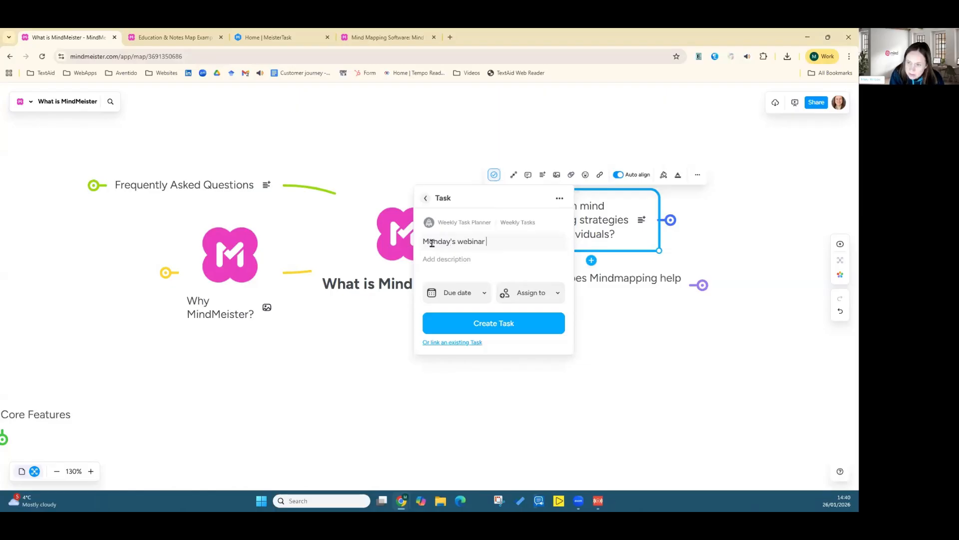
type("planning")
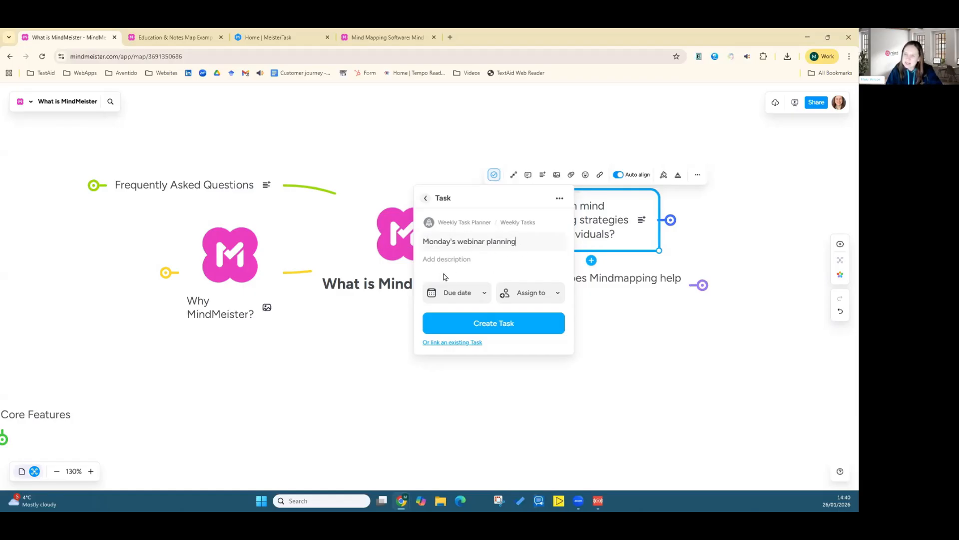
left_click(449, 299)
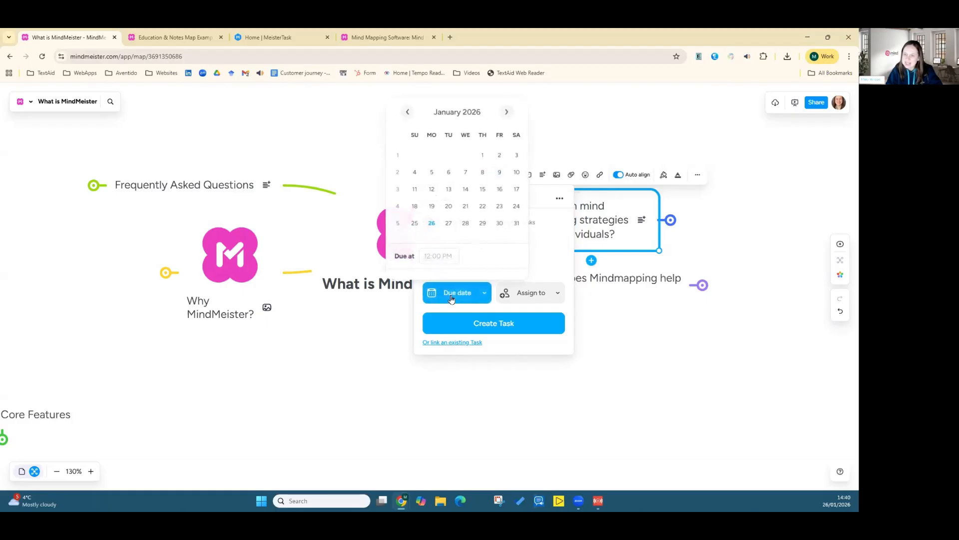
left_click(447, 251)
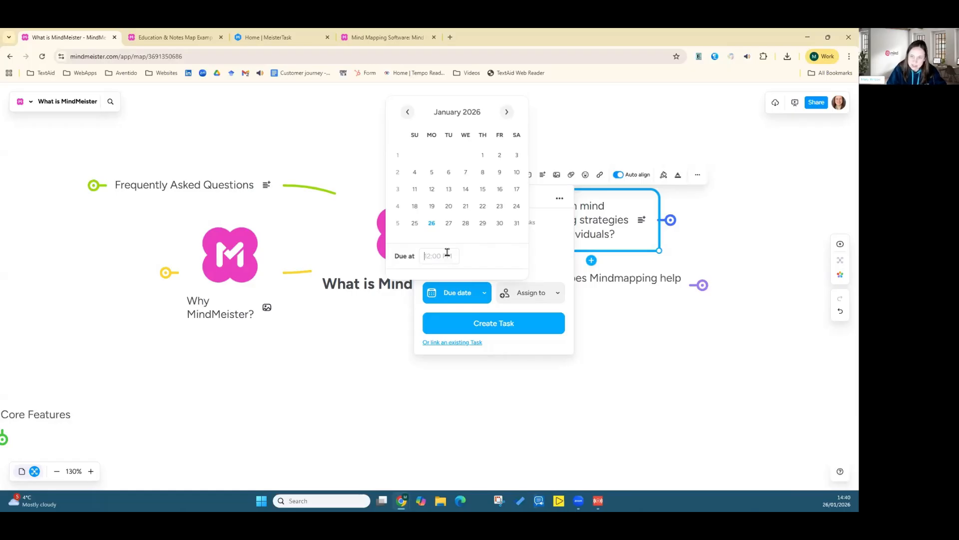
type("12")
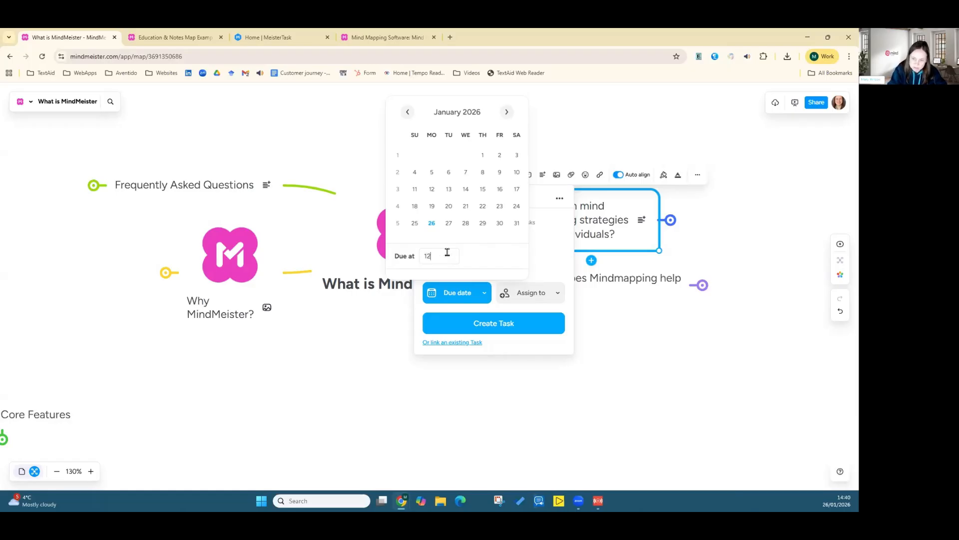
key("Return")
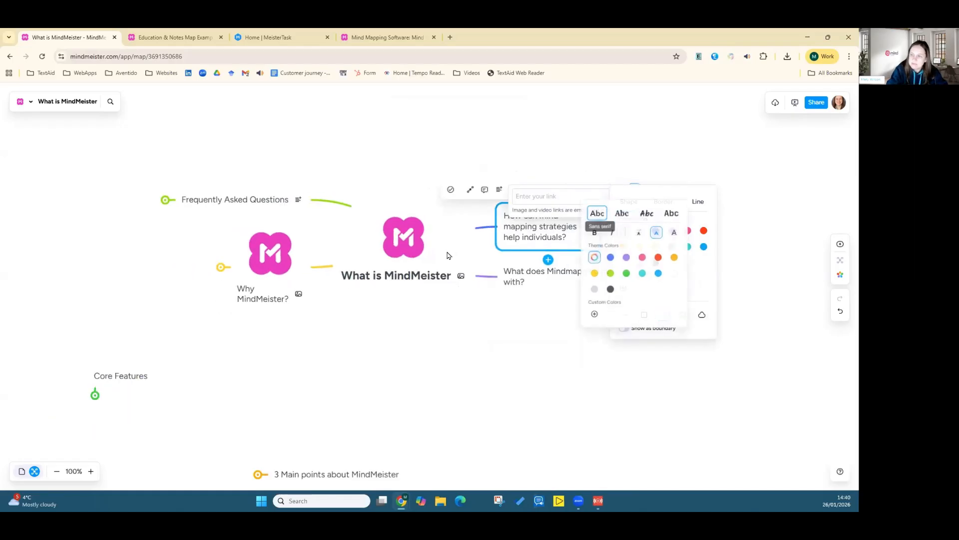
left_click(536, 339)
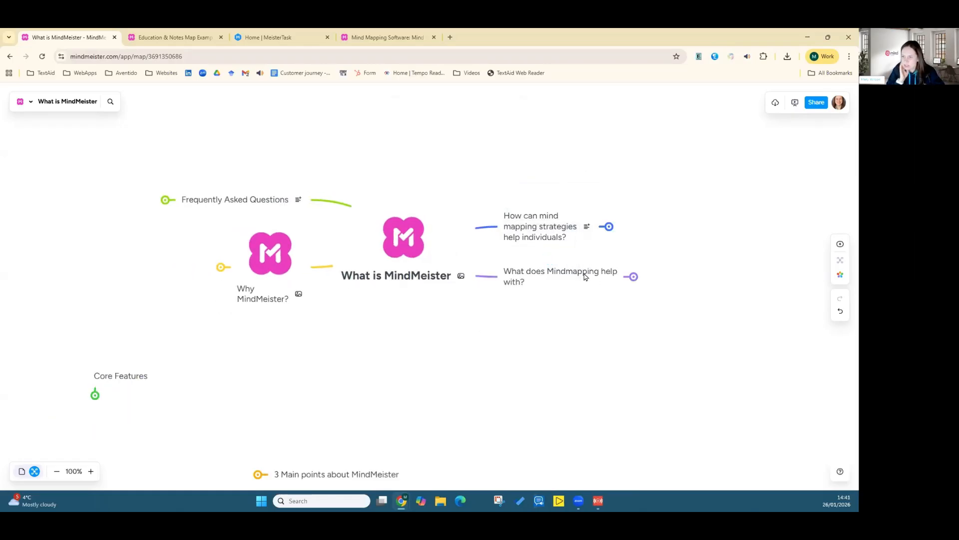
Step: Create a task from the "How can mind mapping strategies help individuals?" topic, due 26 January 2026
left_click(538, 229)
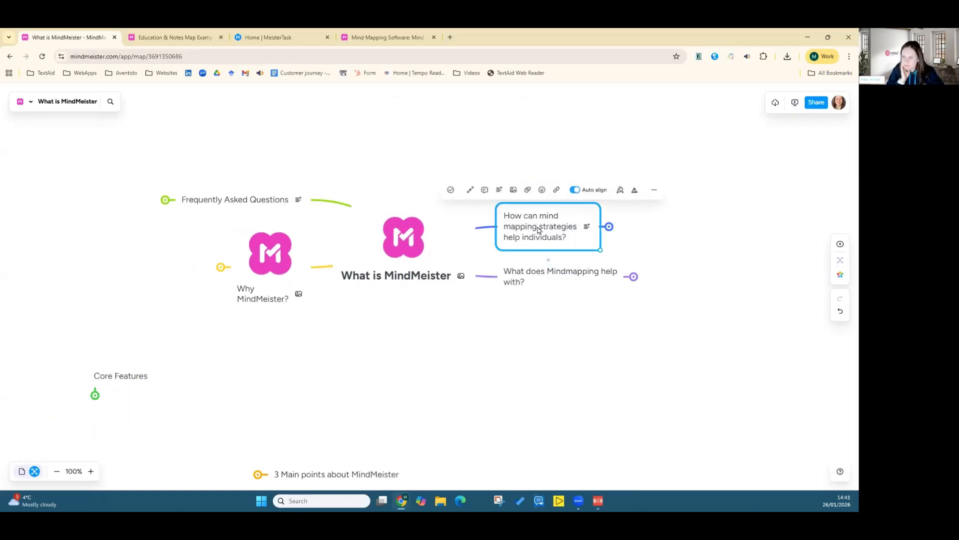
left_click(451, 191)
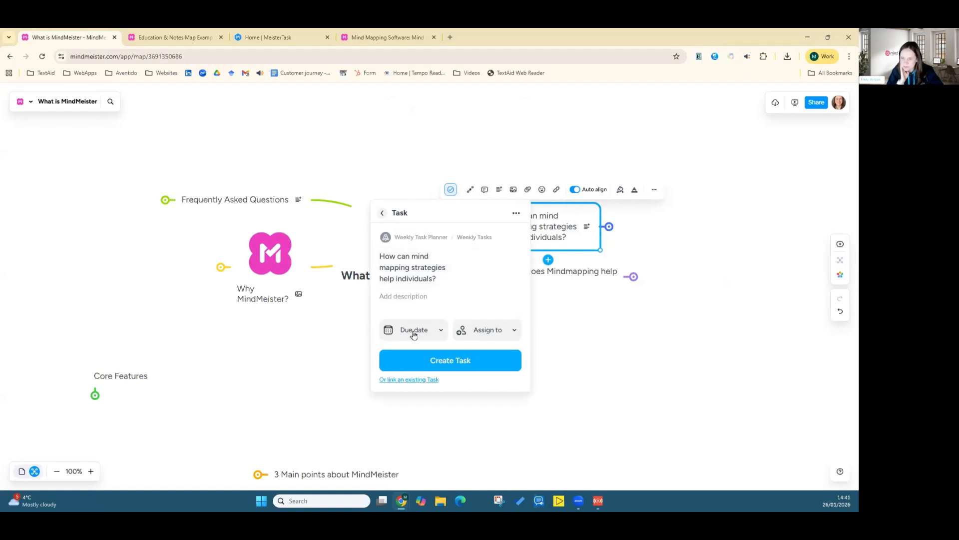
left_click(413, 329)
left_click(389, 243)
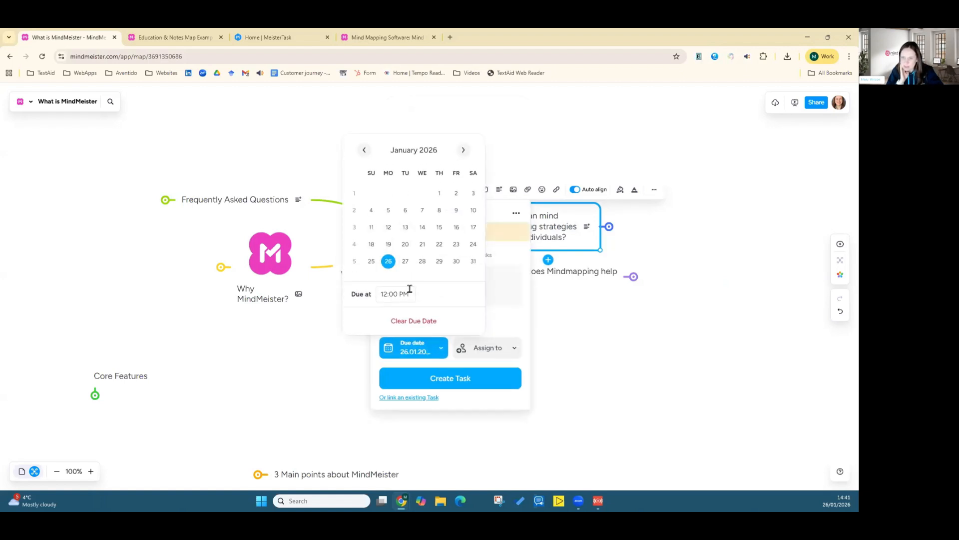
left_click(483, 354)
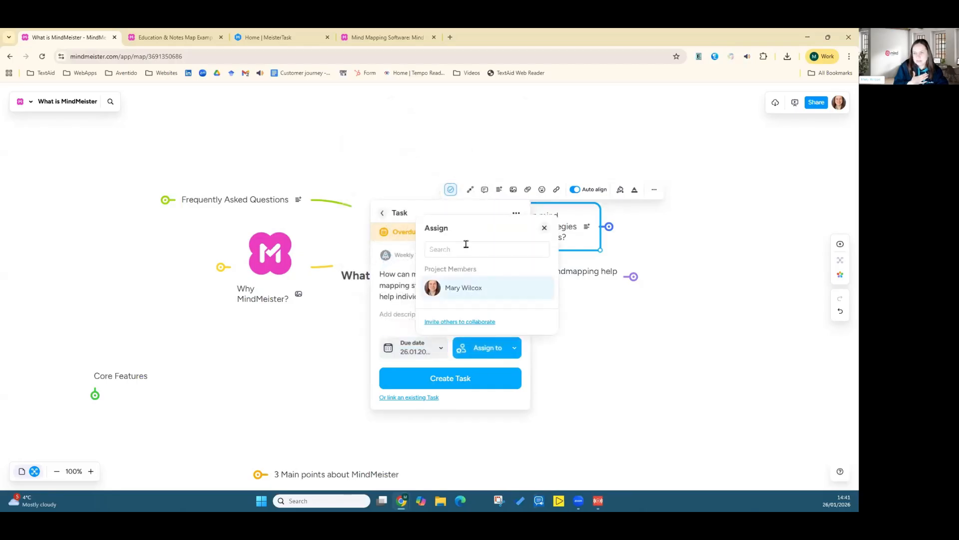
left_click(545, 228)
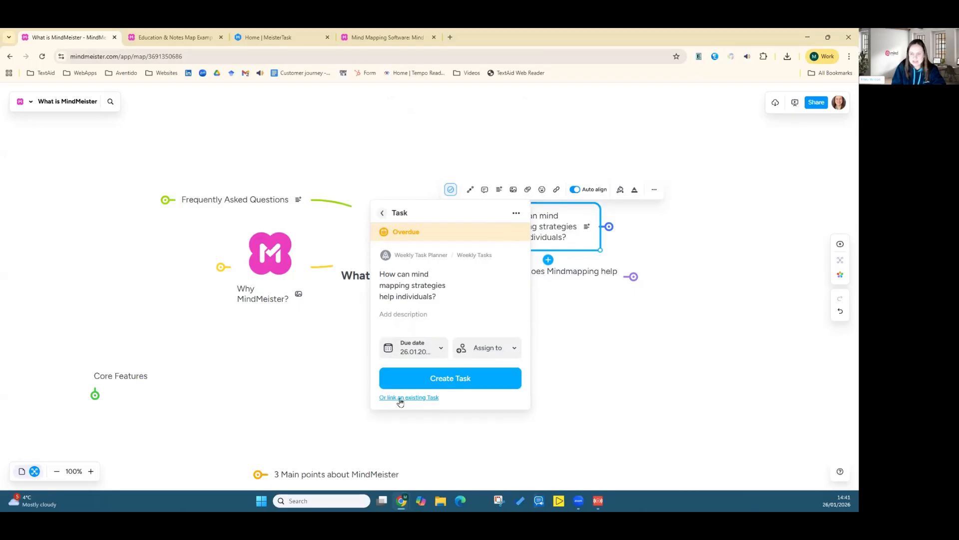
left_click(461, 378)
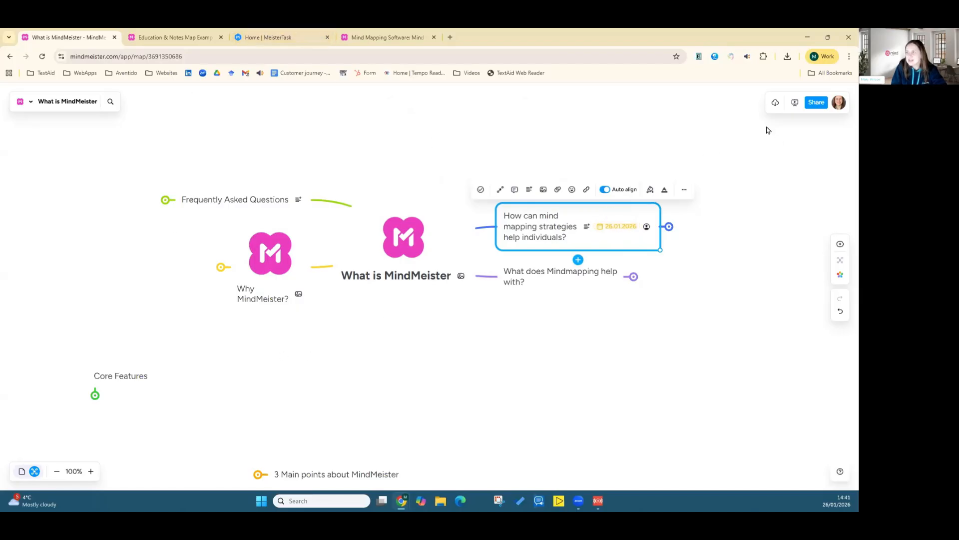
Step: Switch to the MeisterTask home tab and close the other browser tabs
left_click(839, 105)
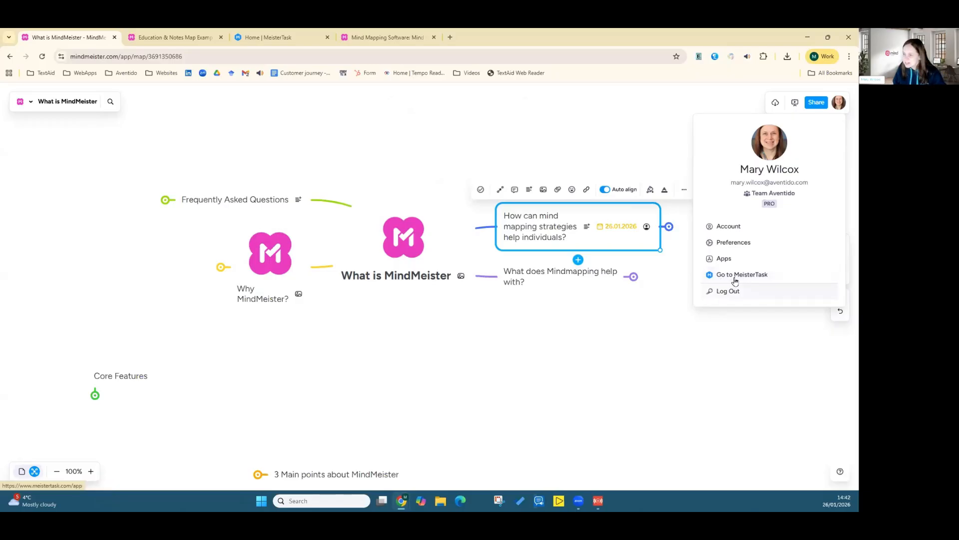
left_click(285, 36)
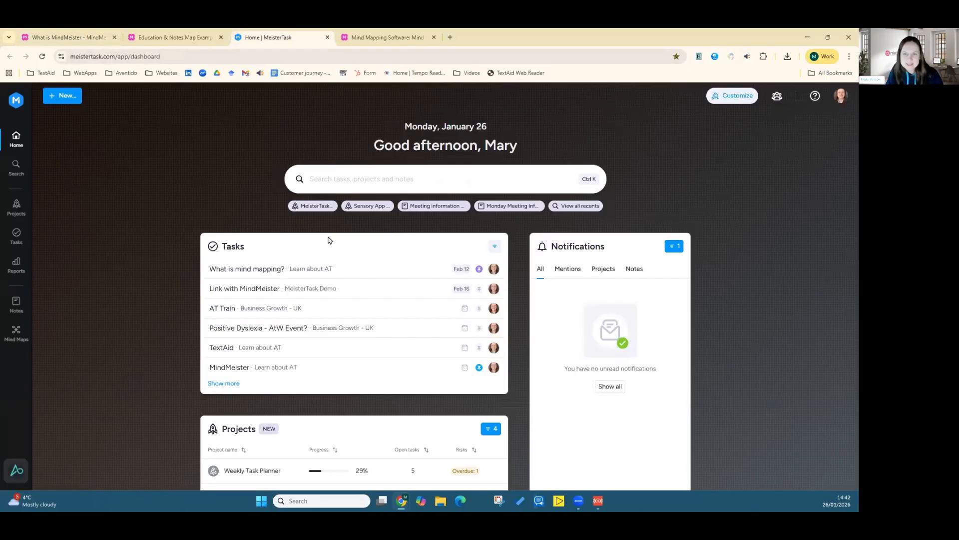
left_click(434, 38)
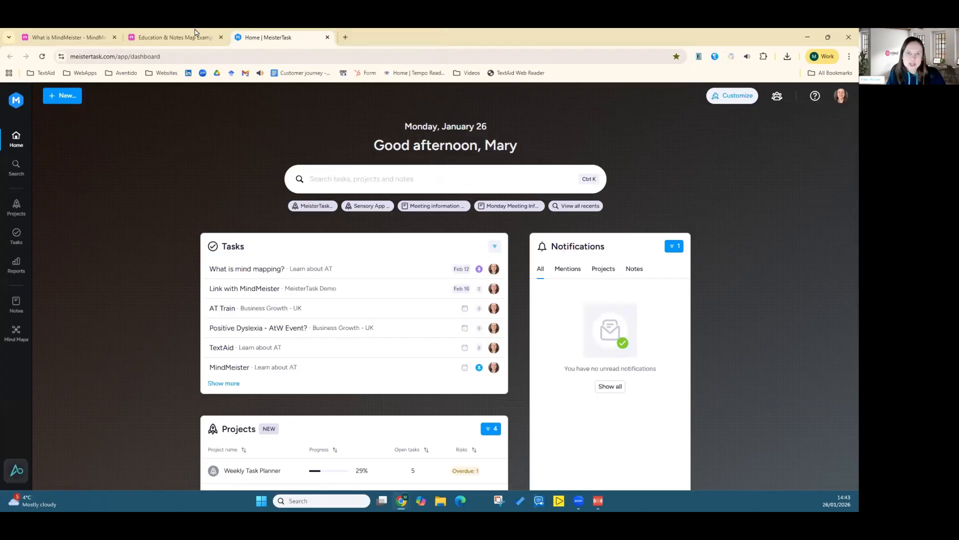
left_click(114, 37)
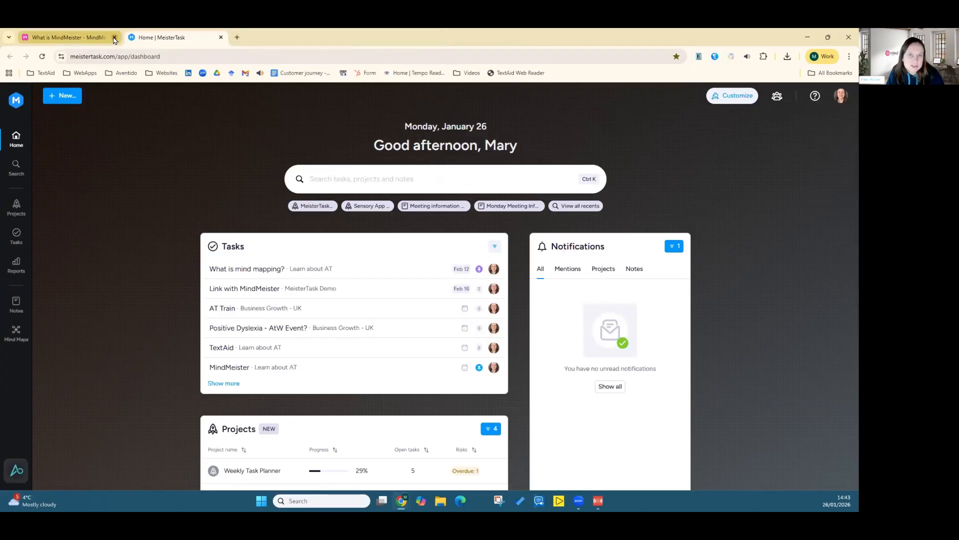
left_click(115, 37)
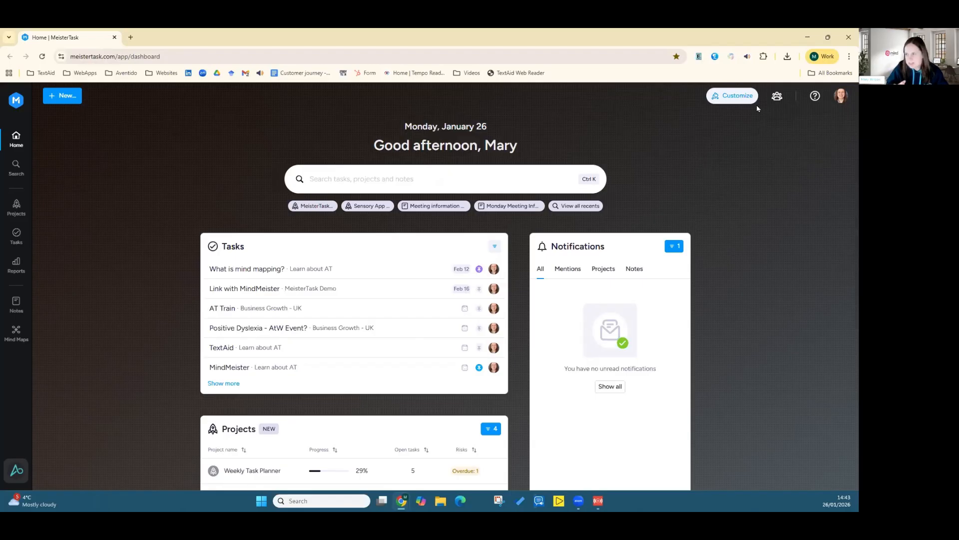
Step: Customize the MeisterTask home background with the blue gradient colour
left_click(736, 98)
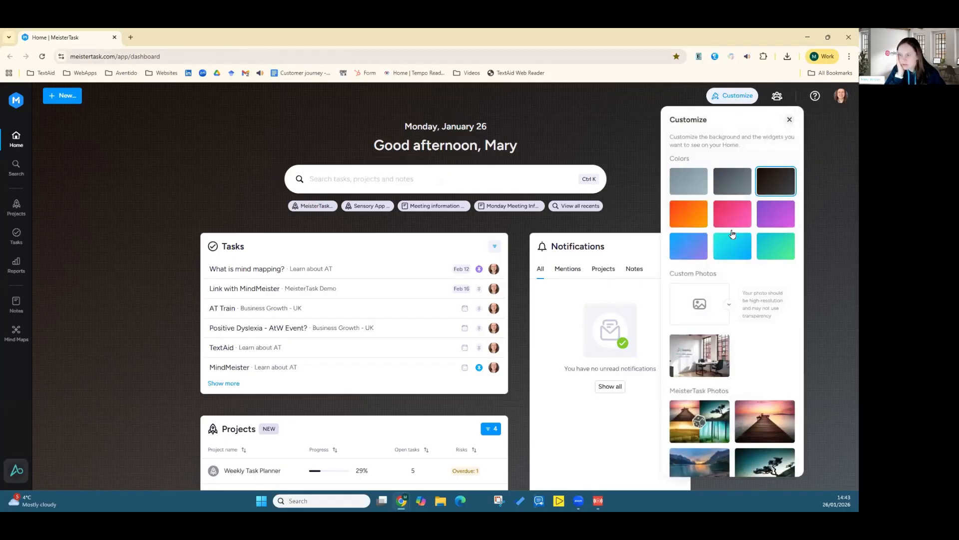
scroll(697, 306, "down", 5)
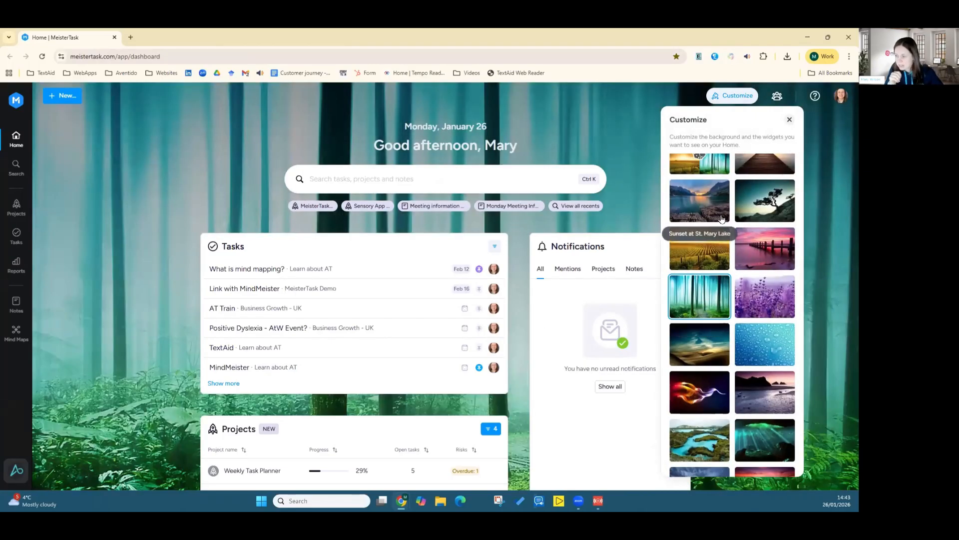
scroll(720, 218, "down", 3)
scroll(724, 266, "up", 6)
scroll(723, 265, "up", 2)
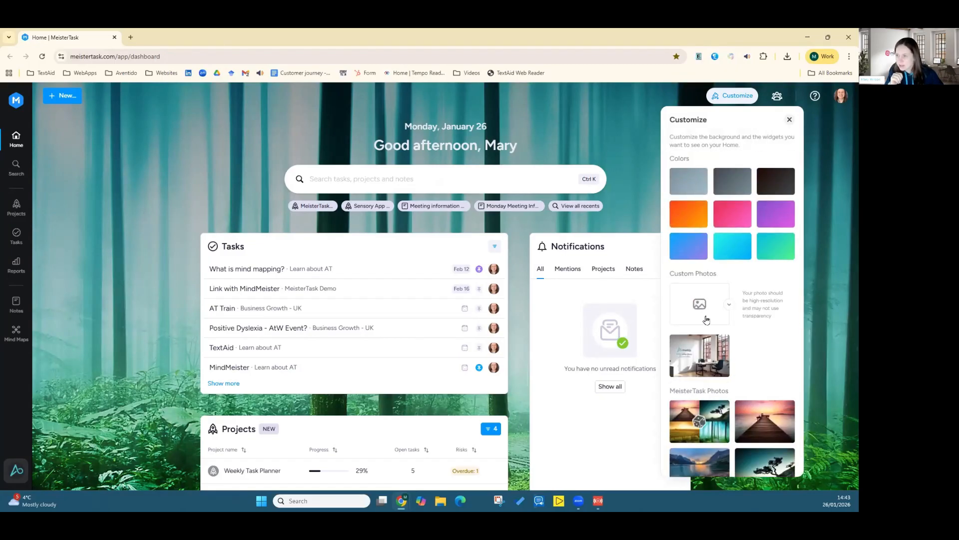
left_click(737, 213)
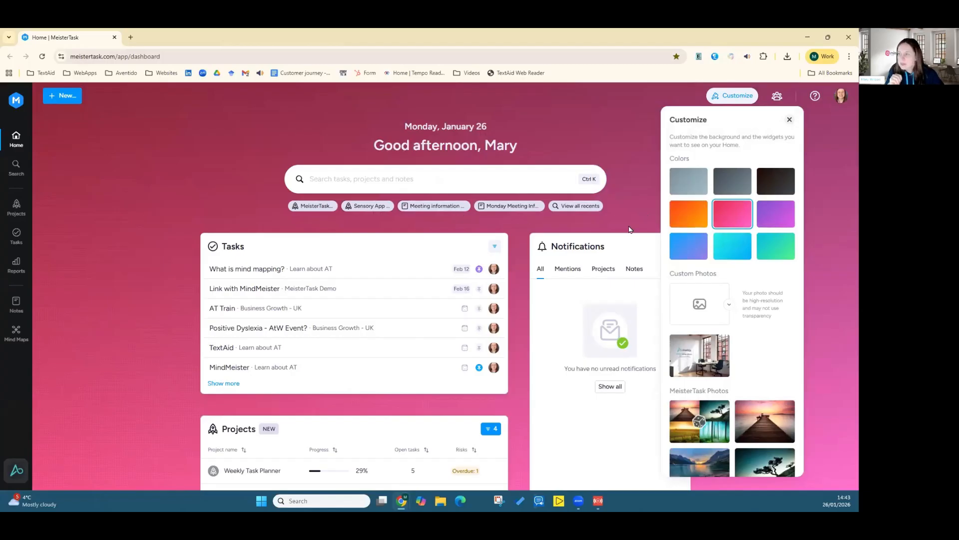
left_click(677, 243)
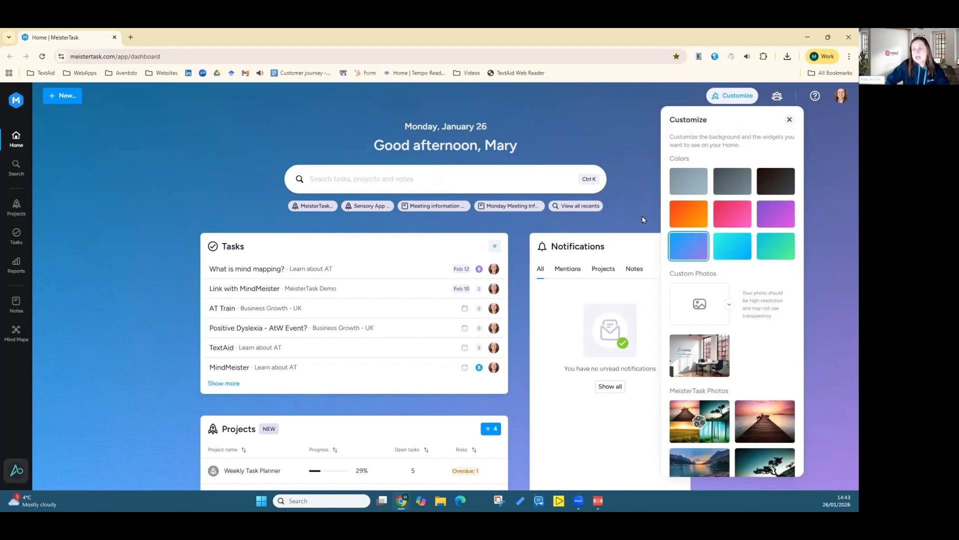
left_click(790, 119)
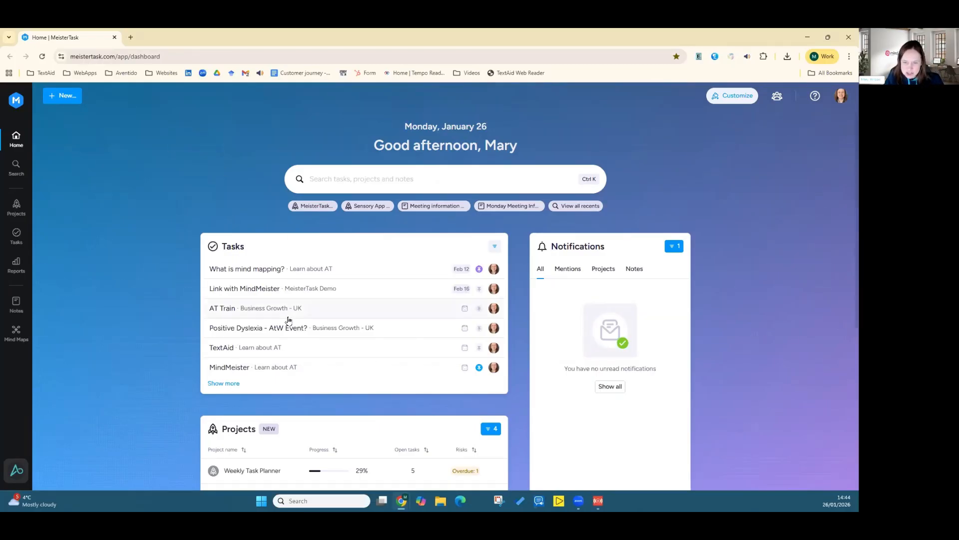
Step: Review the home dashboard widgets and notifications, toggling show-only-unread off and on and opening Projects notifications
scroll(347, 322, "down", 3)
scroll(370, 421, "down", 2)
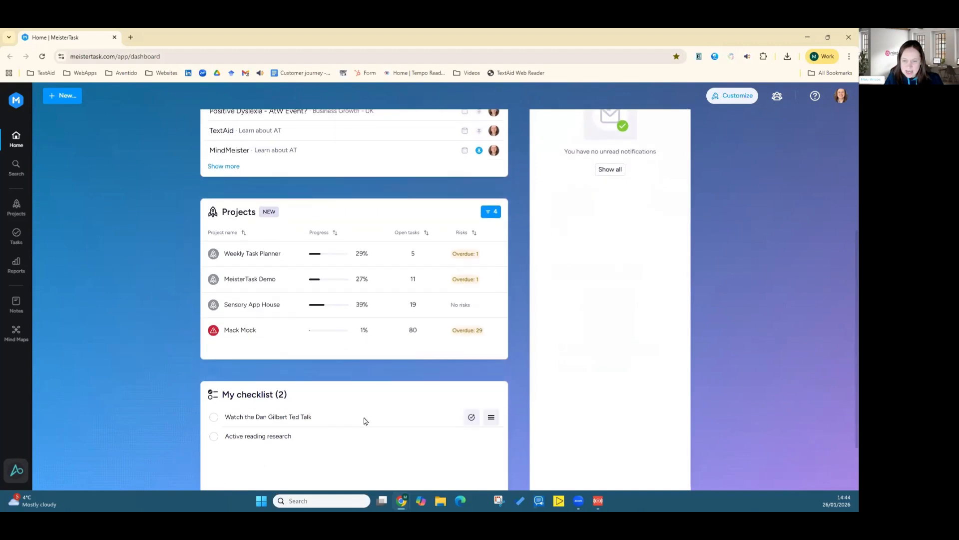
scroll(464, 397, "up", 1)
scroll(463, 398, "up", 3)
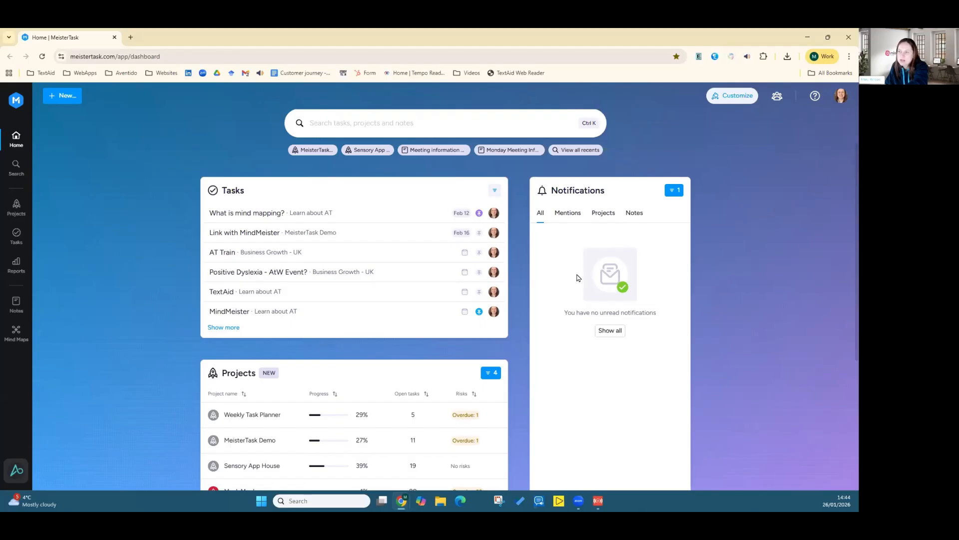
left_click(672, 195)
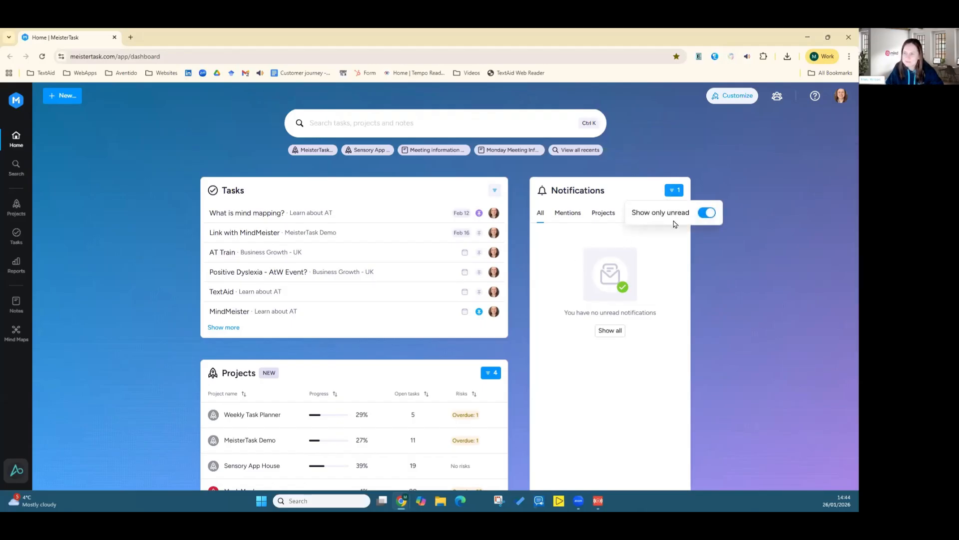
left_click(705, 215)
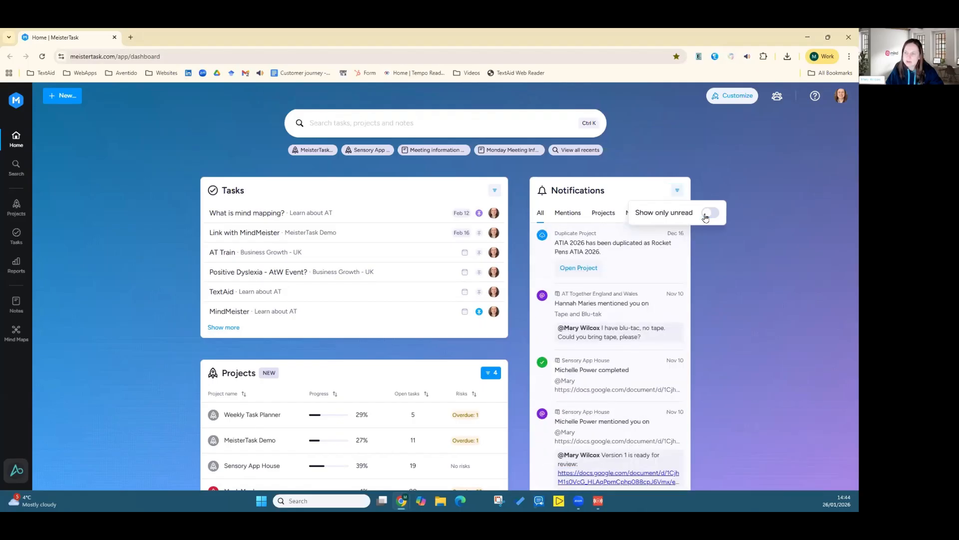
left_click(706, 214)
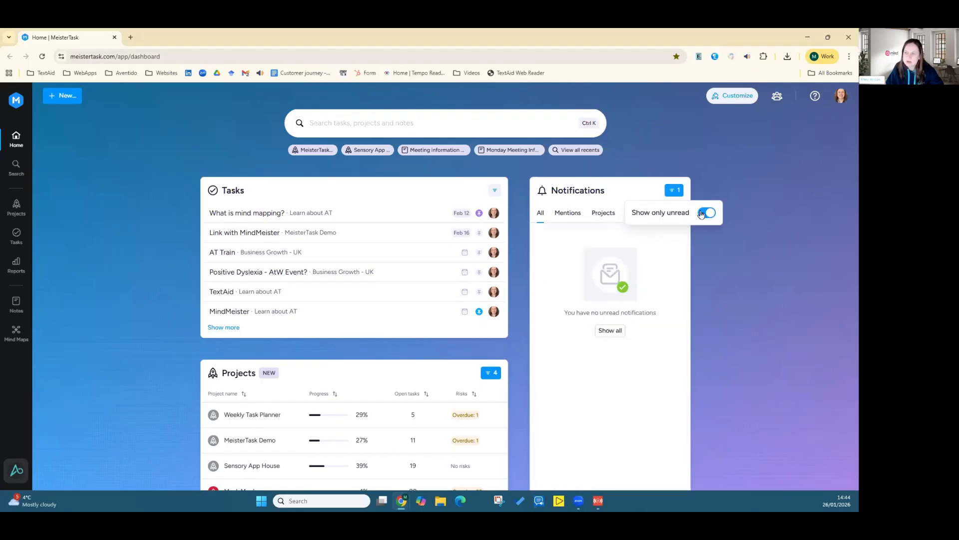
left_click(606, 216)
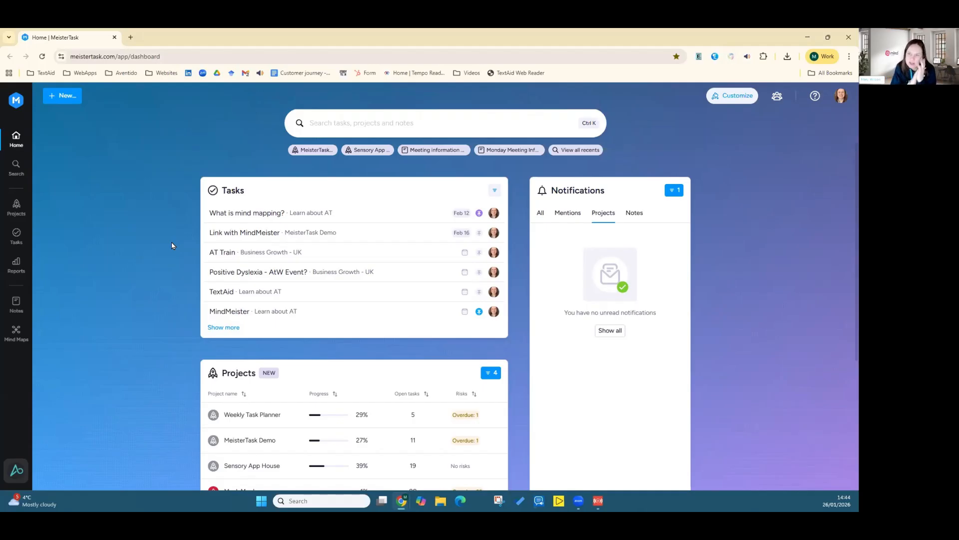
Step: Open the Projects widget's project filter and browse the list of selectable projects
scroll(150, 310, "down", 1)
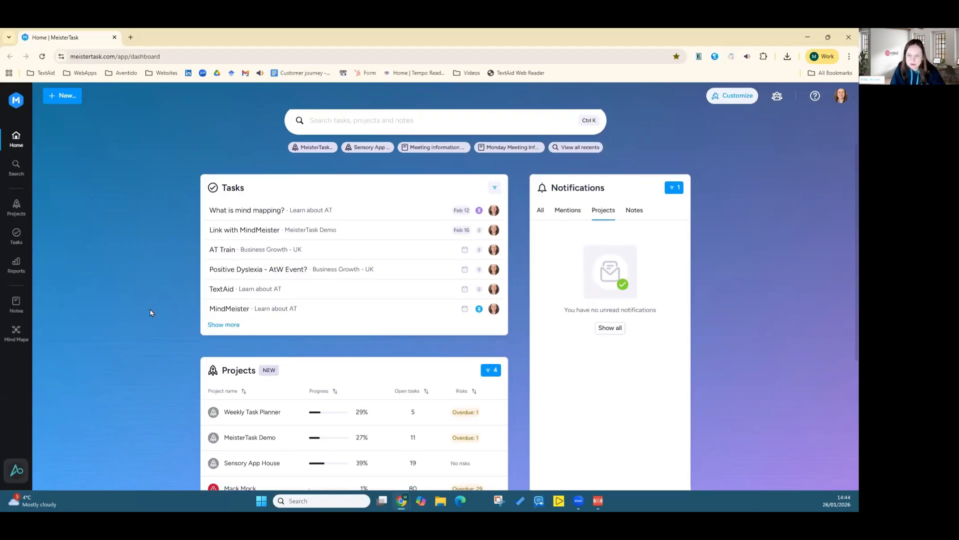
scroll(151, 310, "down", 2)
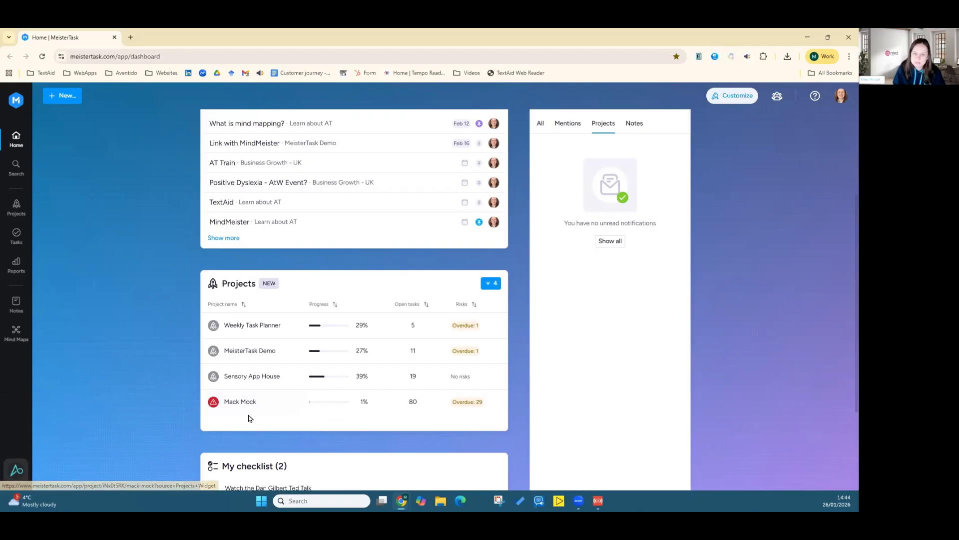
left_click(490, 286)
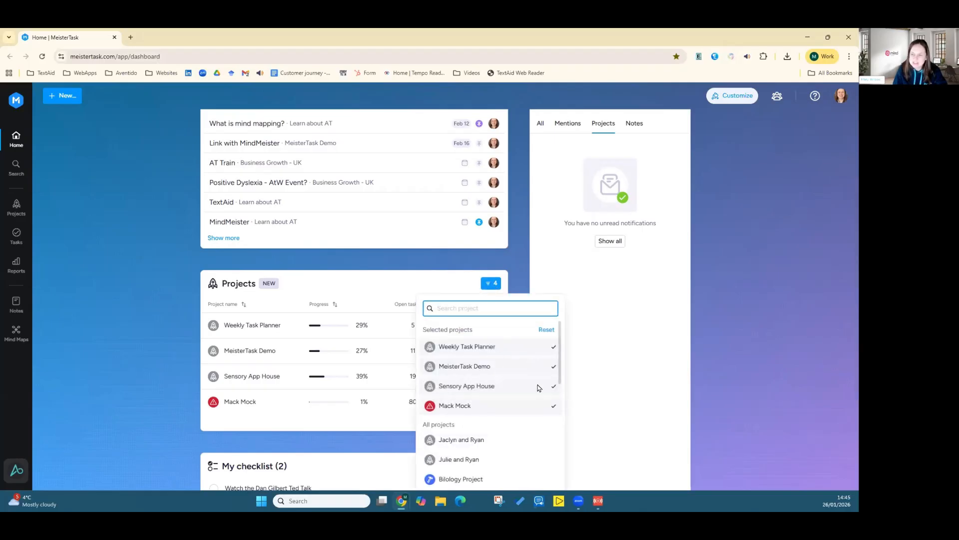
scroll(526, 435, "down", 8)
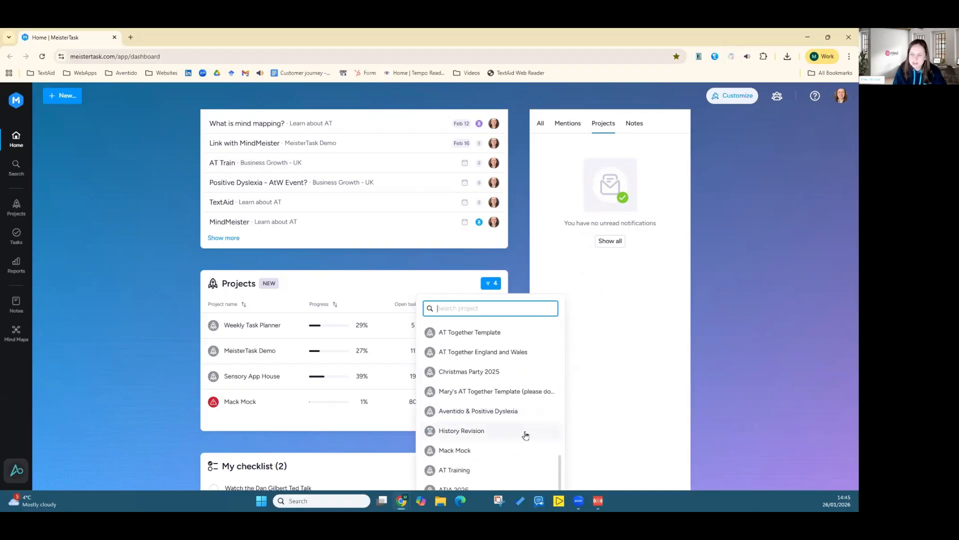
scroll(526, 435, "up", 8)
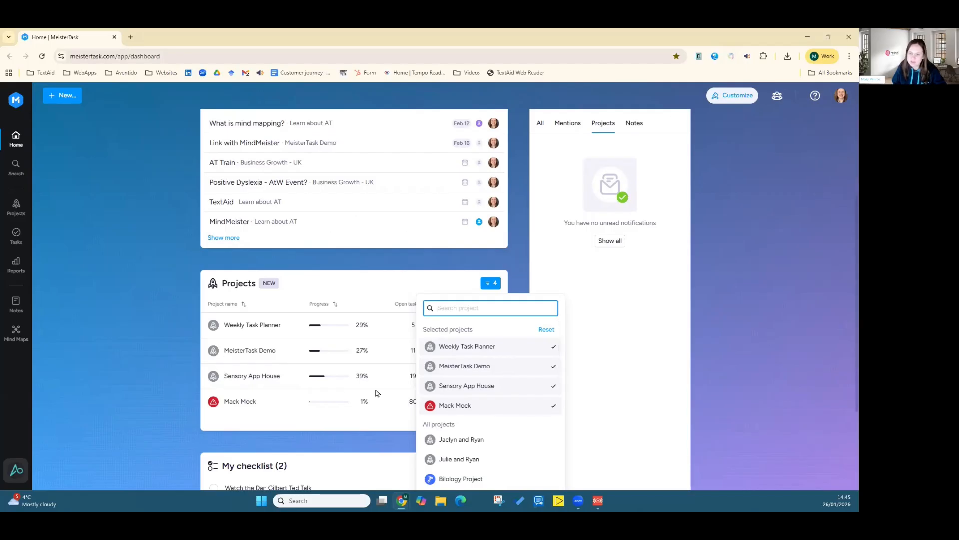
left_click(116, 310)
scroll(116, 310, "down", 3)
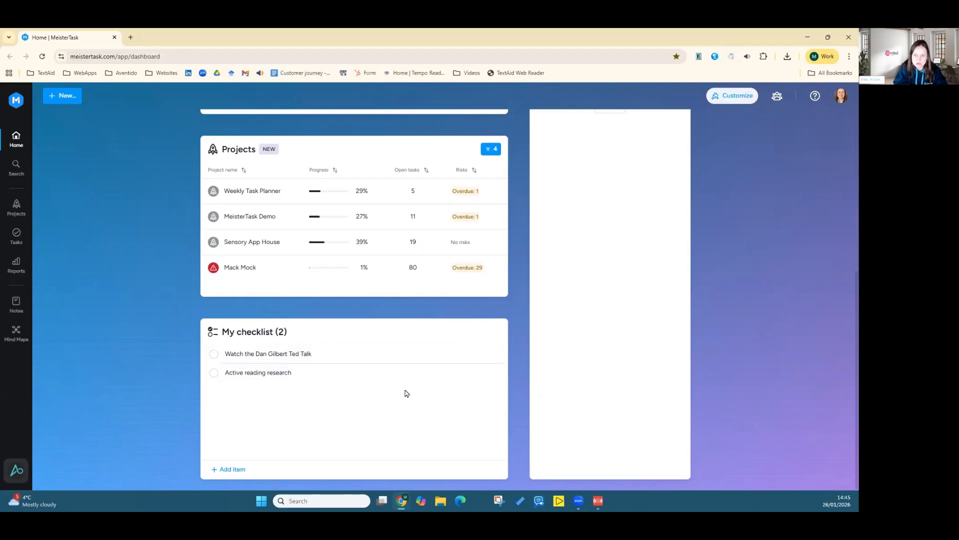
Step: Add the checklist item "Read the first chapter" to My checklist and mark it complete
left_click(242, 469)
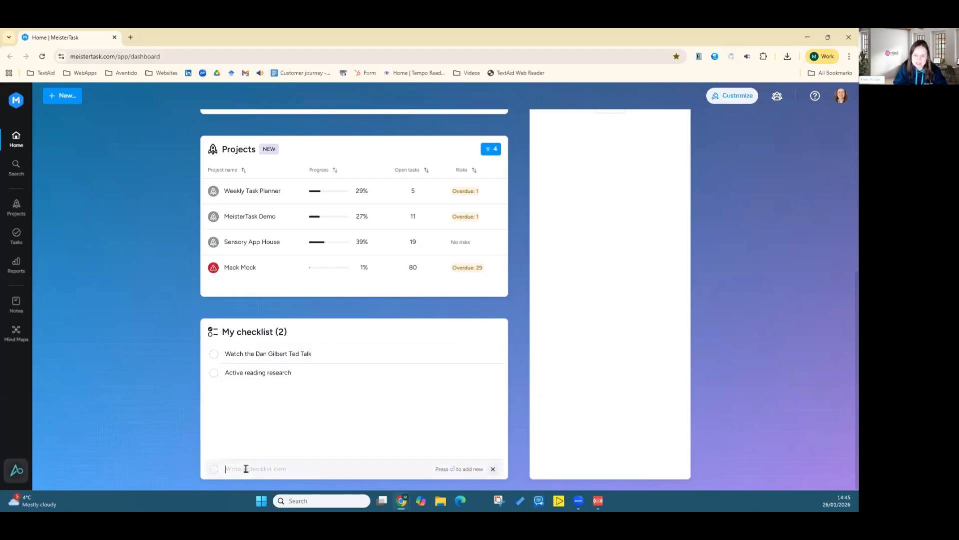
type("R")
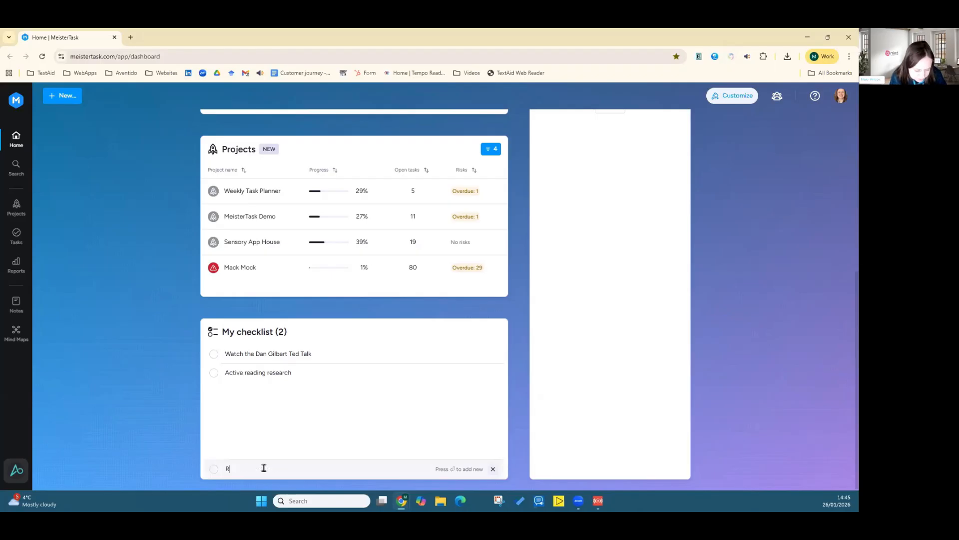
type("ead the first chapter")
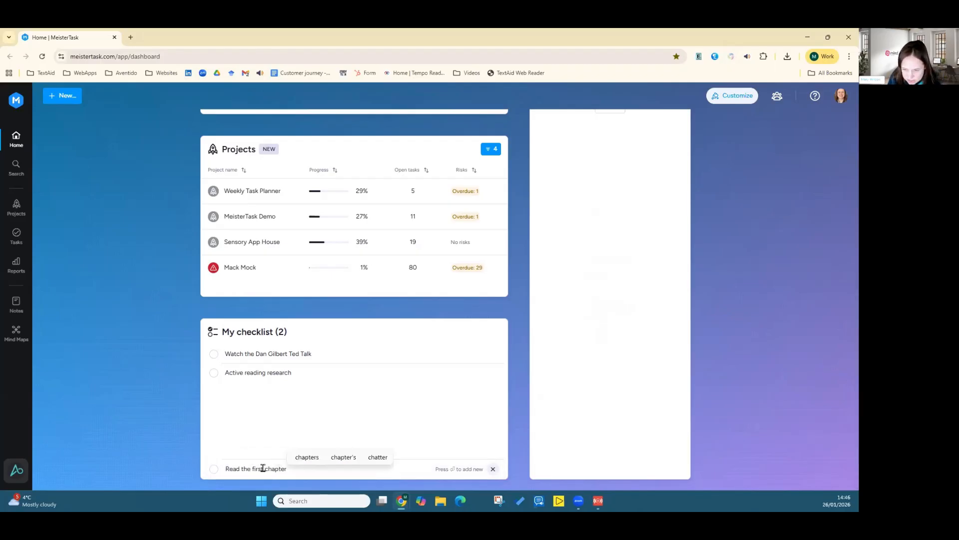
key("Return")
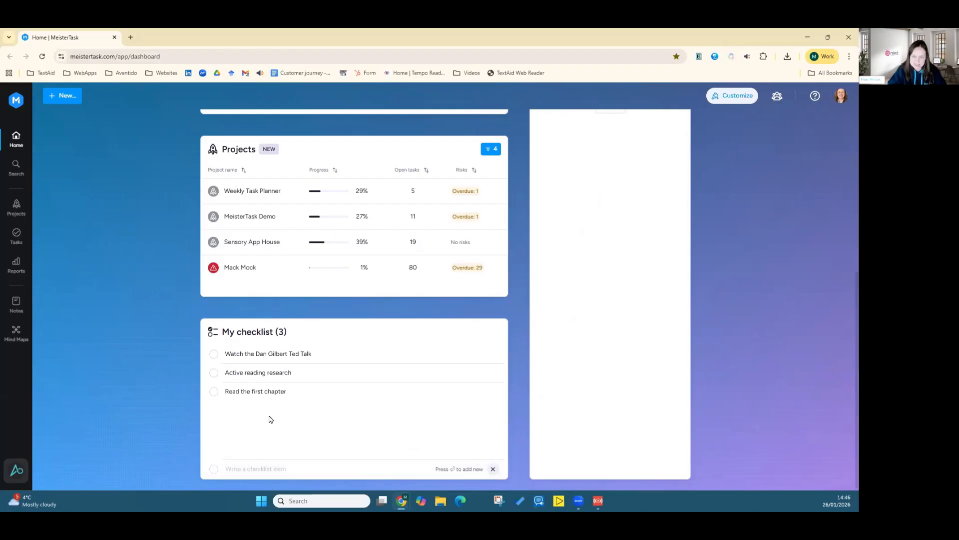
left_click(215, 393)
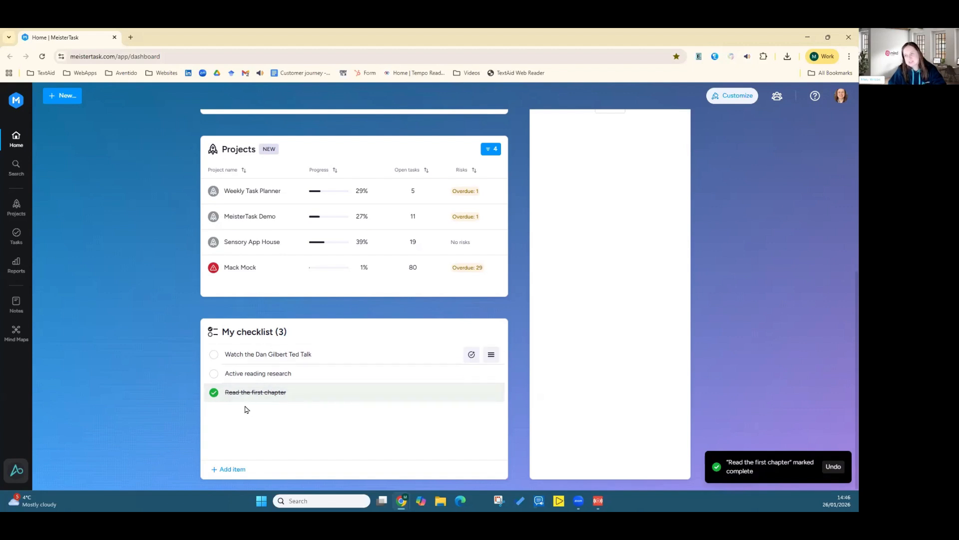
Step: Open the global search for tasks, projects and notes, then close it
scroll(245, 404, "up", 5)
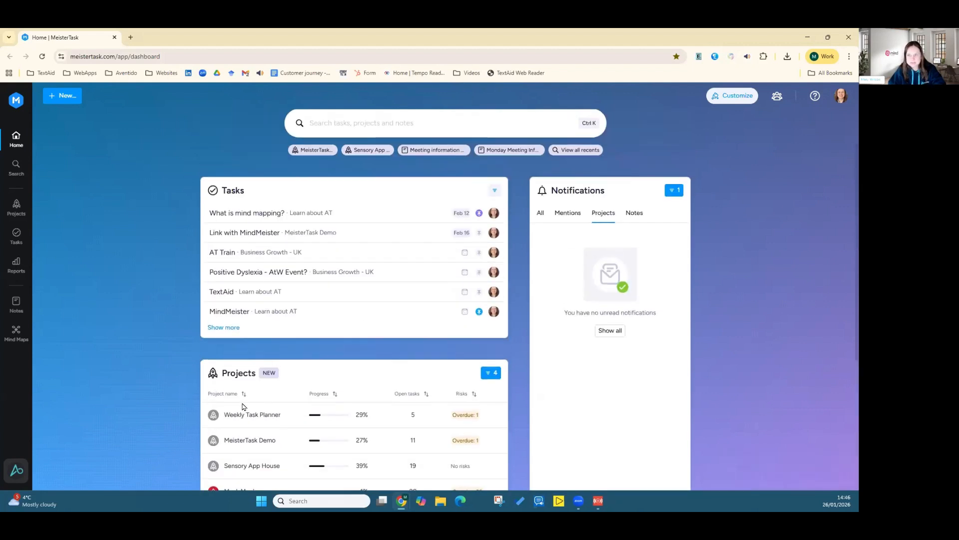
scroll(243, 406, "up", 1)
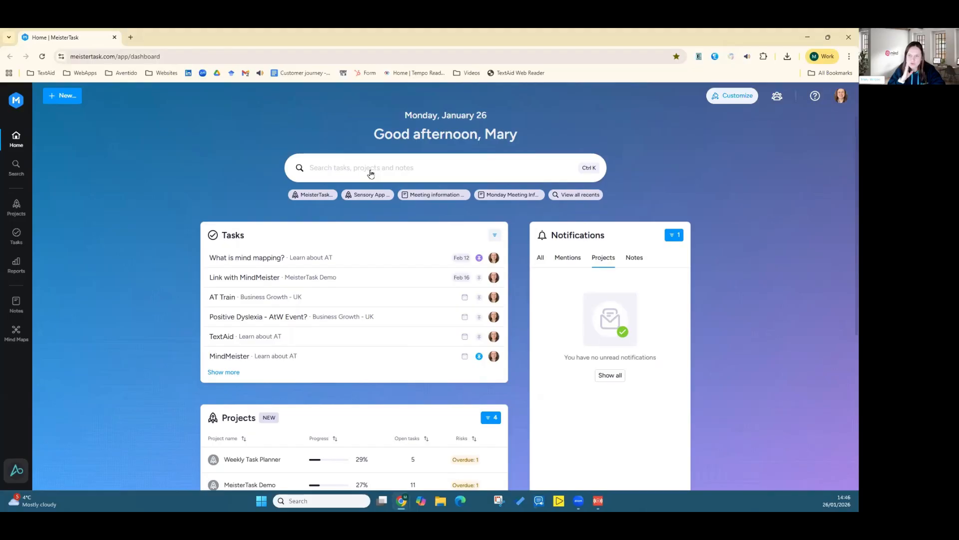
left_click(334, 167)
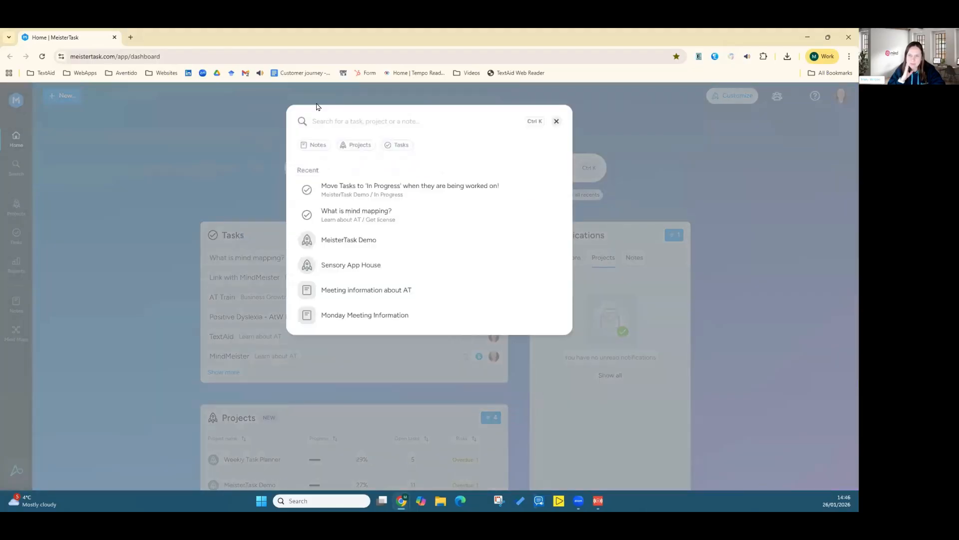
left_click(558, 122)
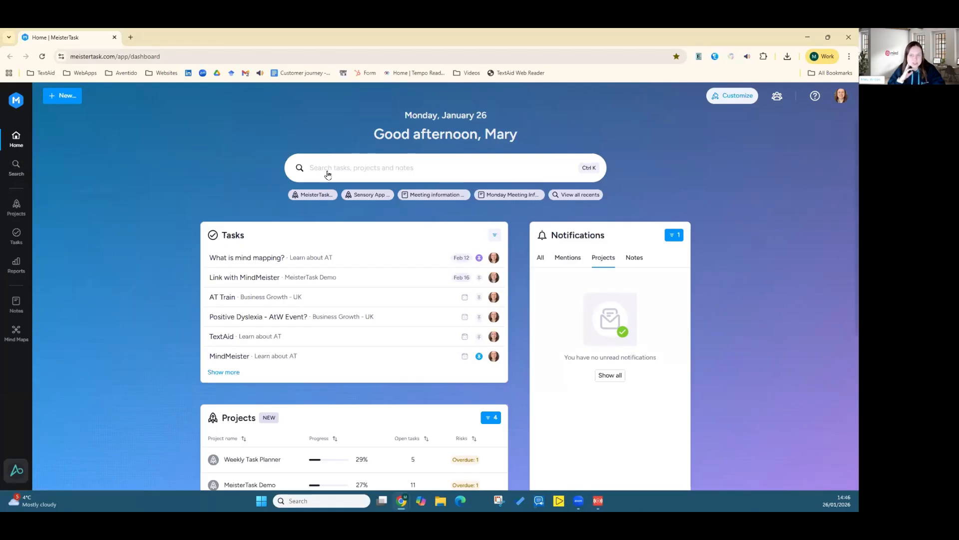
Step: Open the Weekly Task Planner project and add a task "Revise for exam" to the Weekly Tasks column
left_click(13, 214)
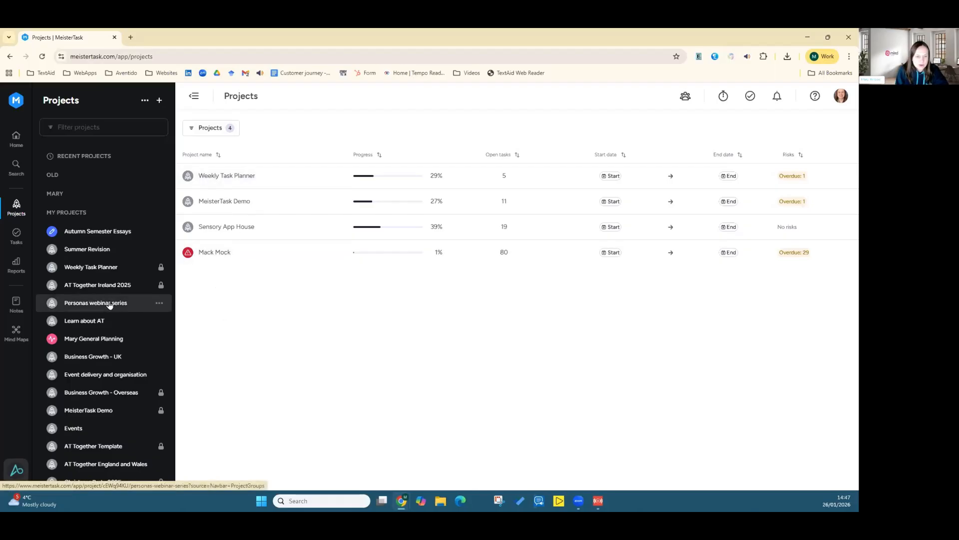
scroll(111, 310, "down", 4)
scroll(110, 307, "up", 4)
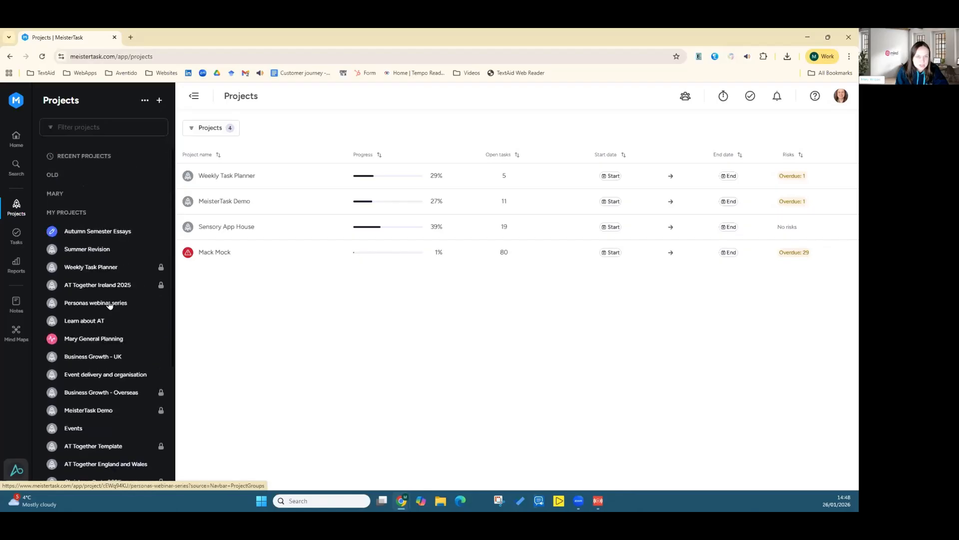
left_click(70, 212)
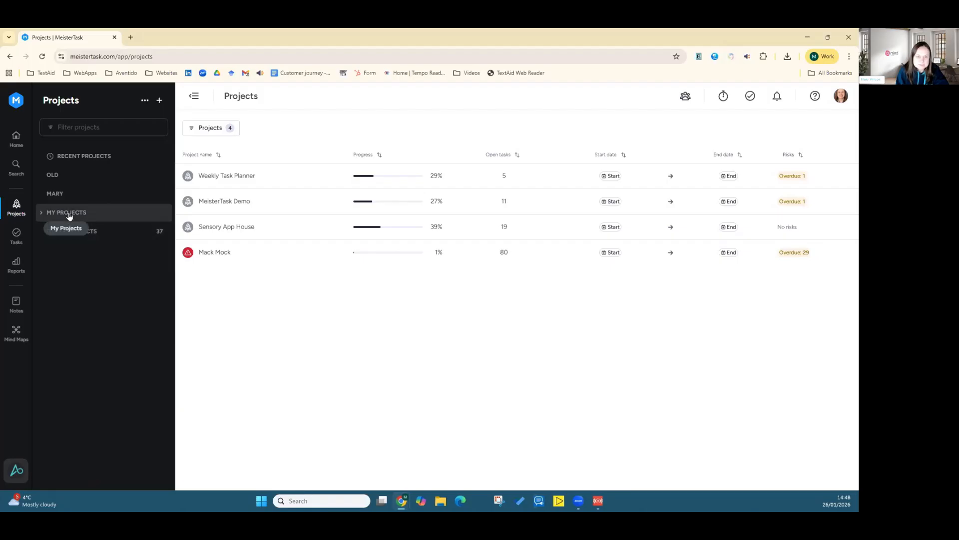
left_click(69, 214)
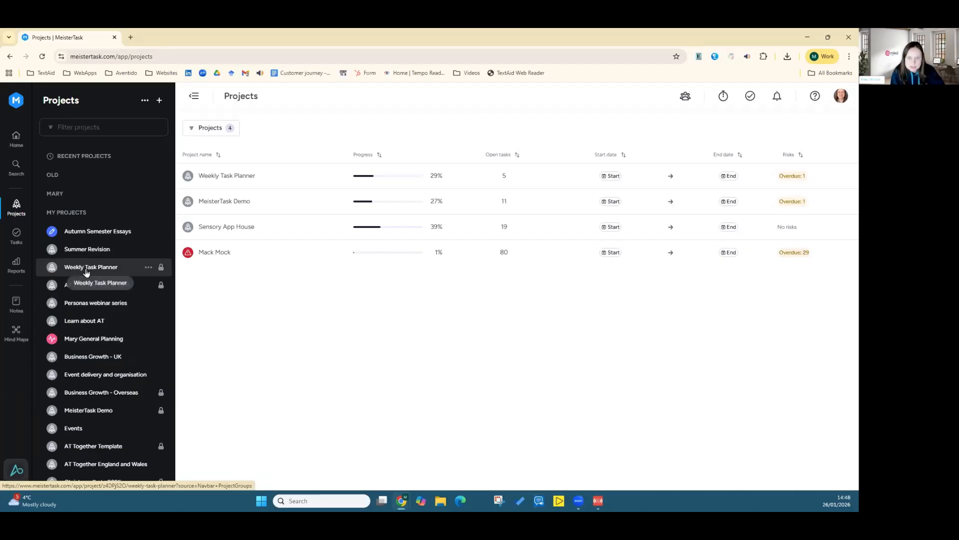
left_click(220, 180)
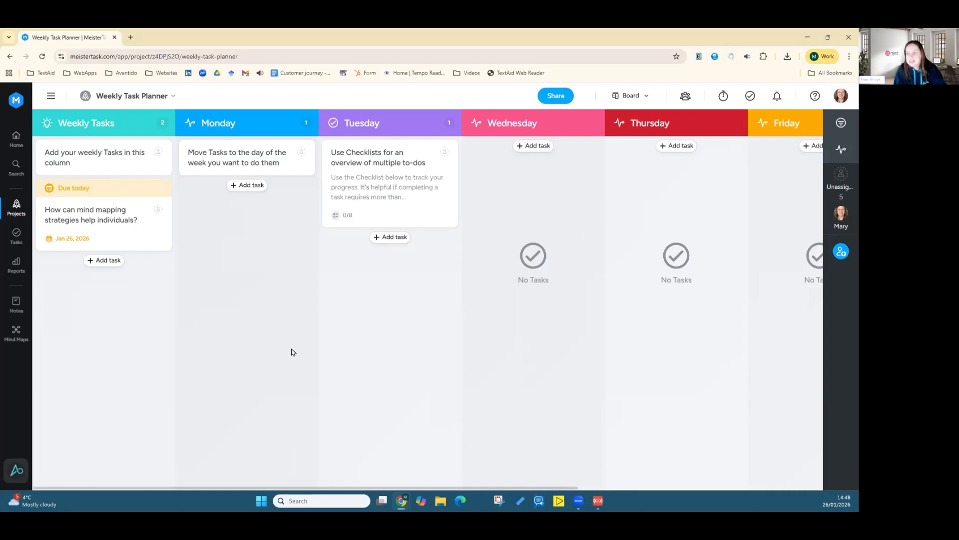
left_click(98, 264)
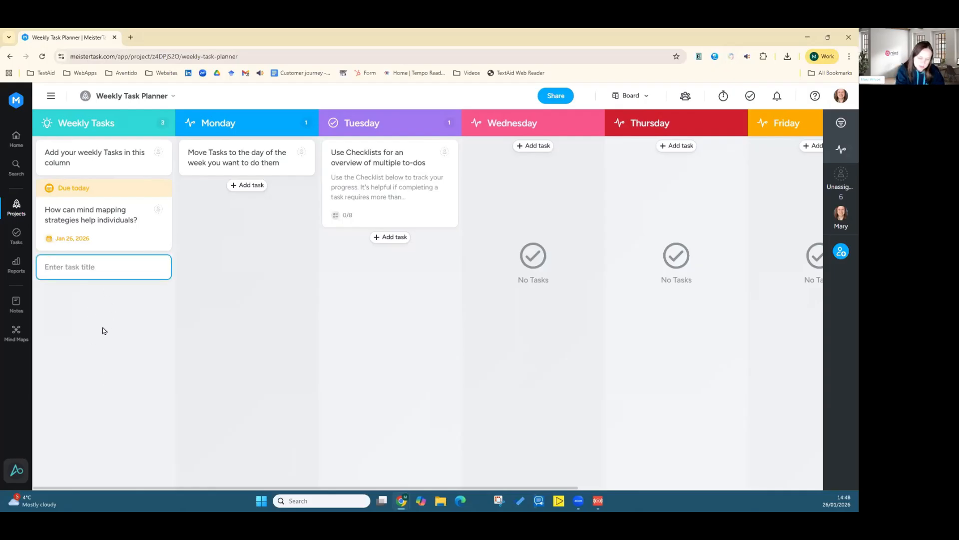
type("Revi")
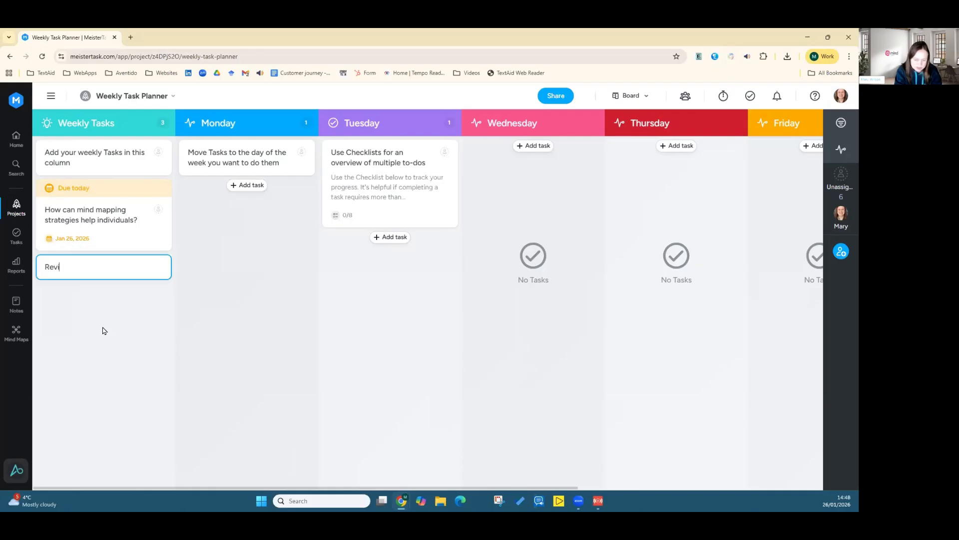
type("se for exa")
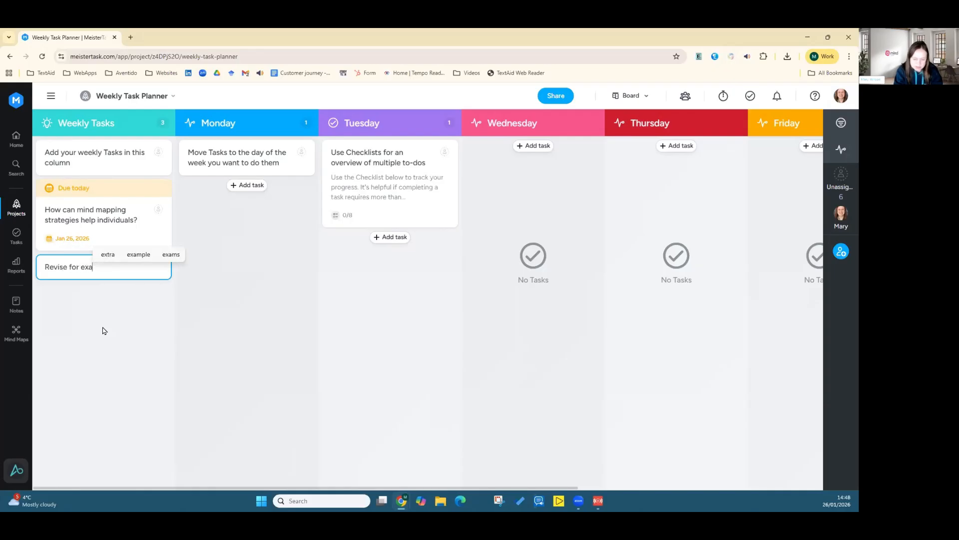
type("m")
key("Return")
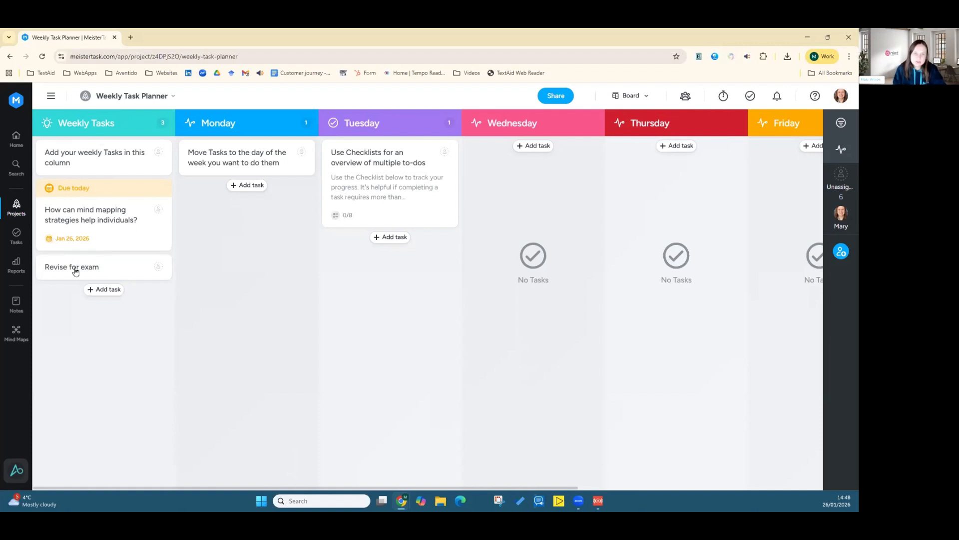
Step: Move the "Revise for exam" task through the Monday, Tuesday and Wednesday columns and back to Weekly Tasks
left_click_drag(89, 270, 220, 268)
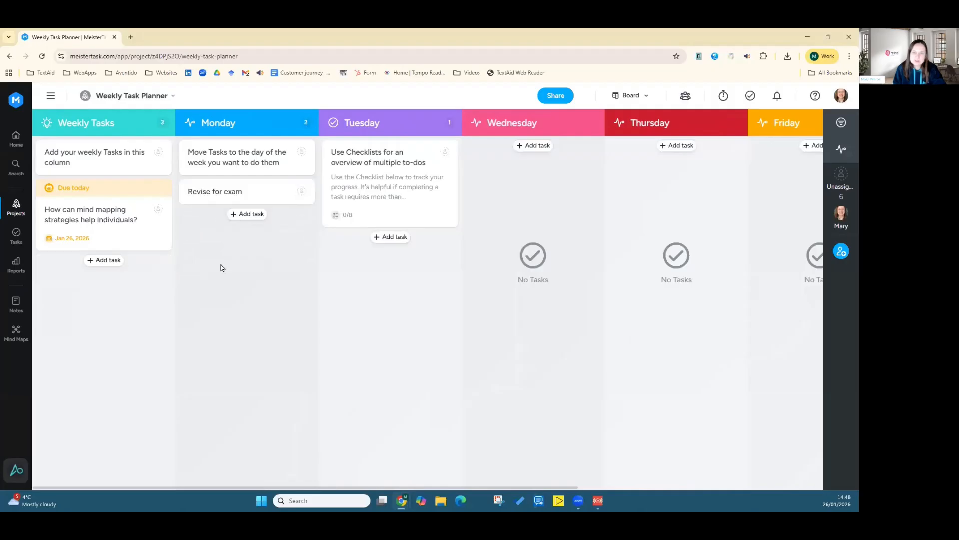
left_click_drag(207, 194, 354, 280)
left_click_drag(369, 244, 500, 187)
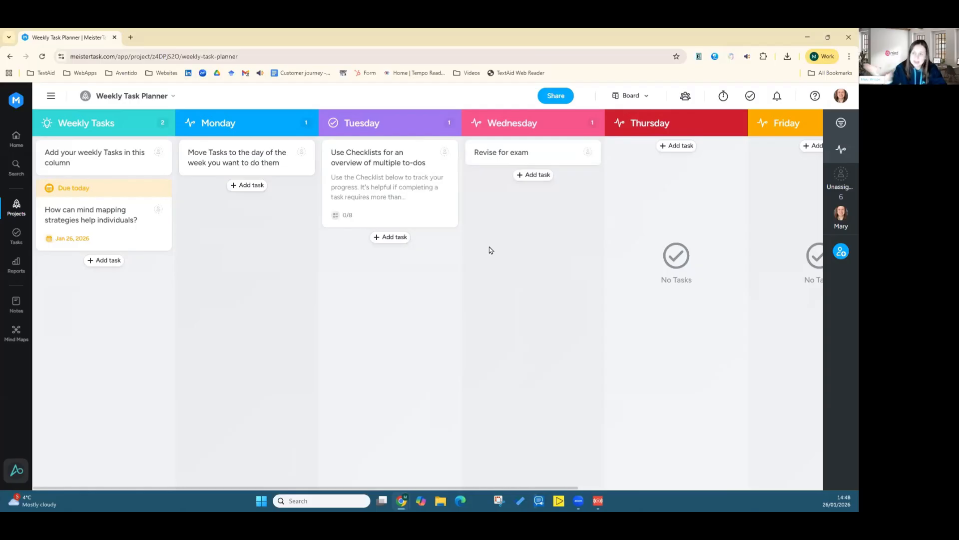
left_click_drag(472, 158, 75, 271)
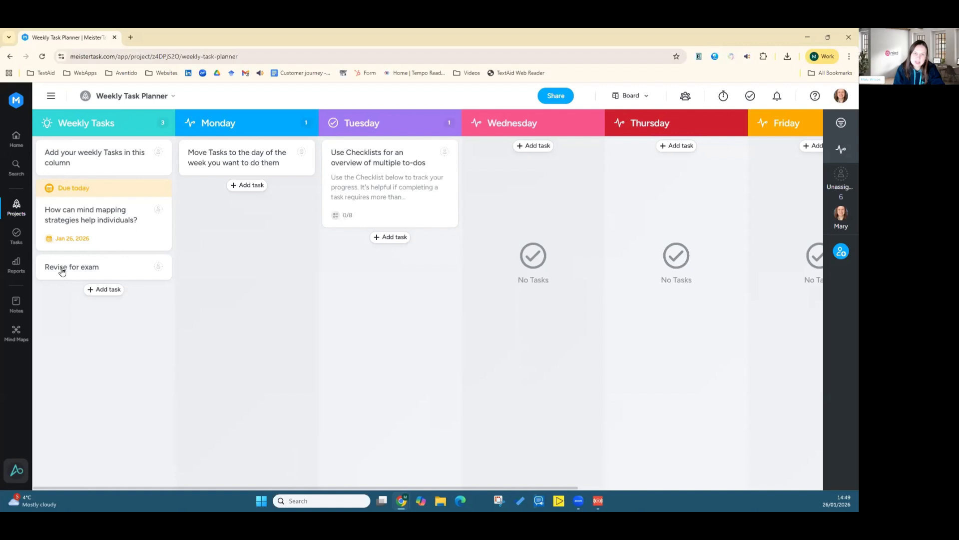
Step: Open the MeisterTask Demo project, collapse the To do! section, then expand it again
left_click(17, 214)
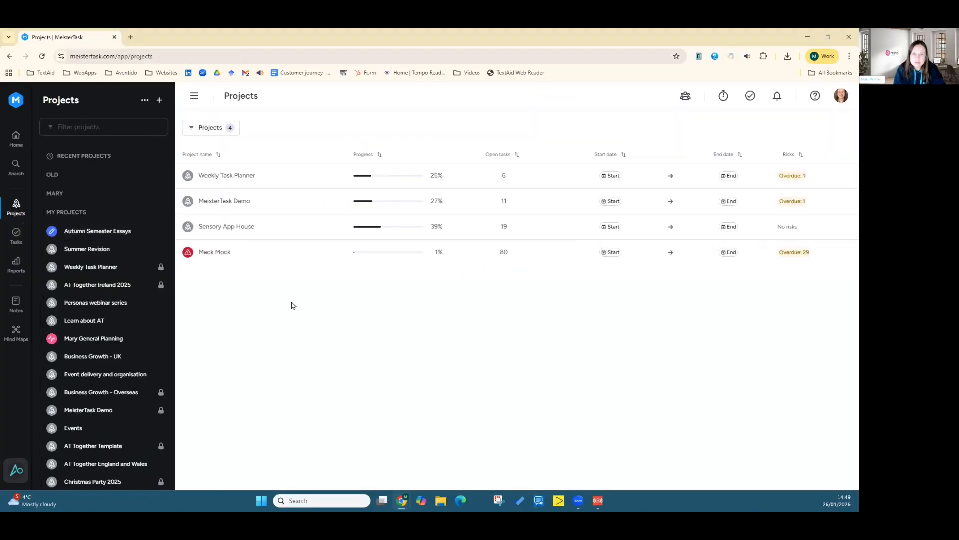
left_click(228, 202)
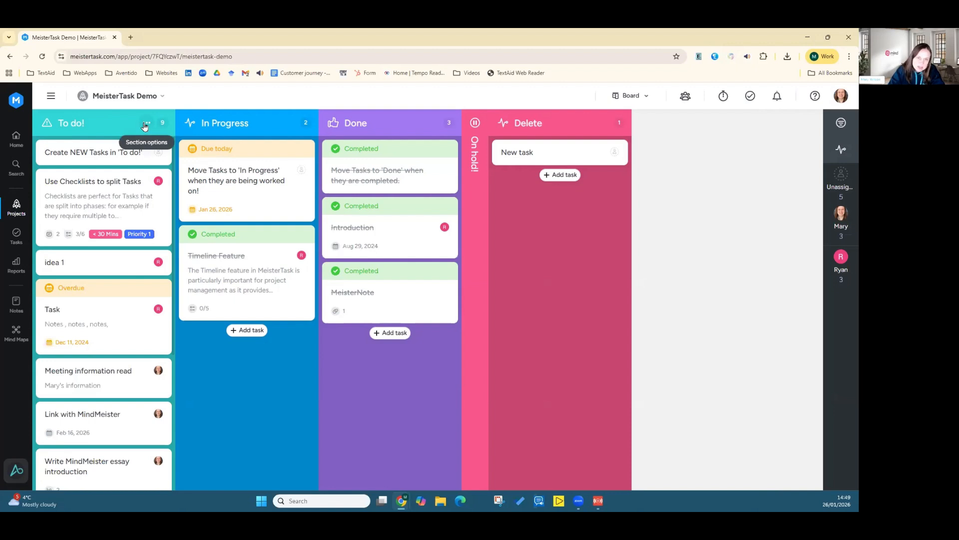
left_click(146, 123)
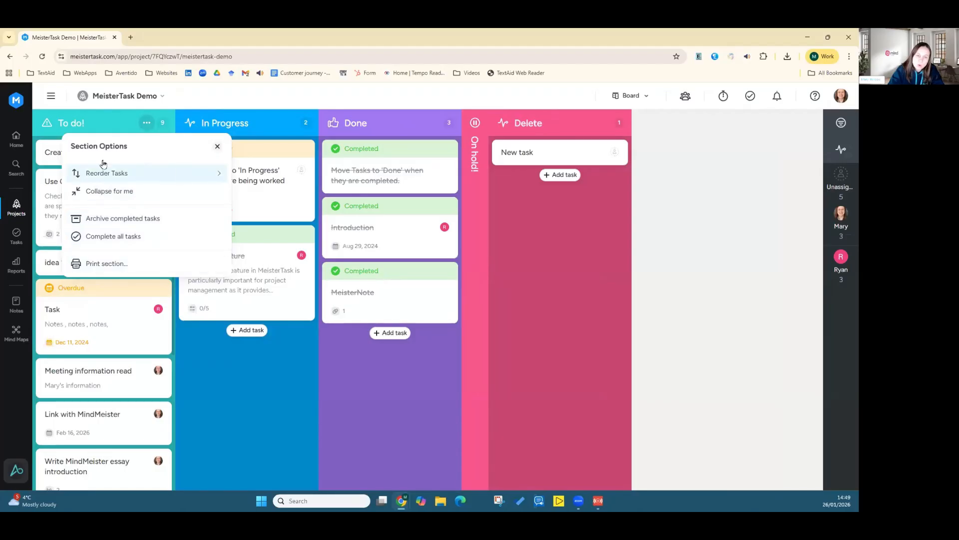
left_click(116, 194)
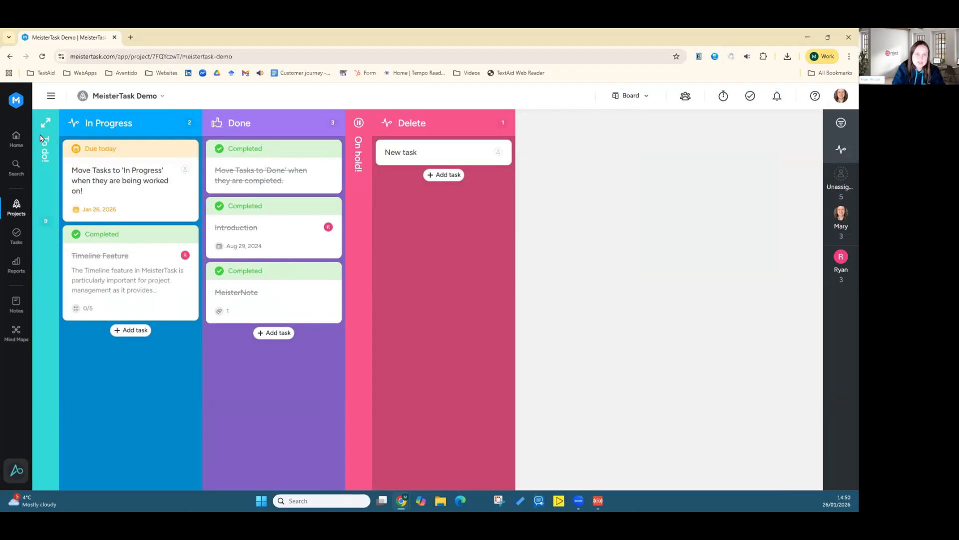
left_click(46, 122)
Step: Open the "Write MindMeister essay introduction" task and its "Go to the library" subtask, then select the comment field
scroll(75, 245, "down", 1)
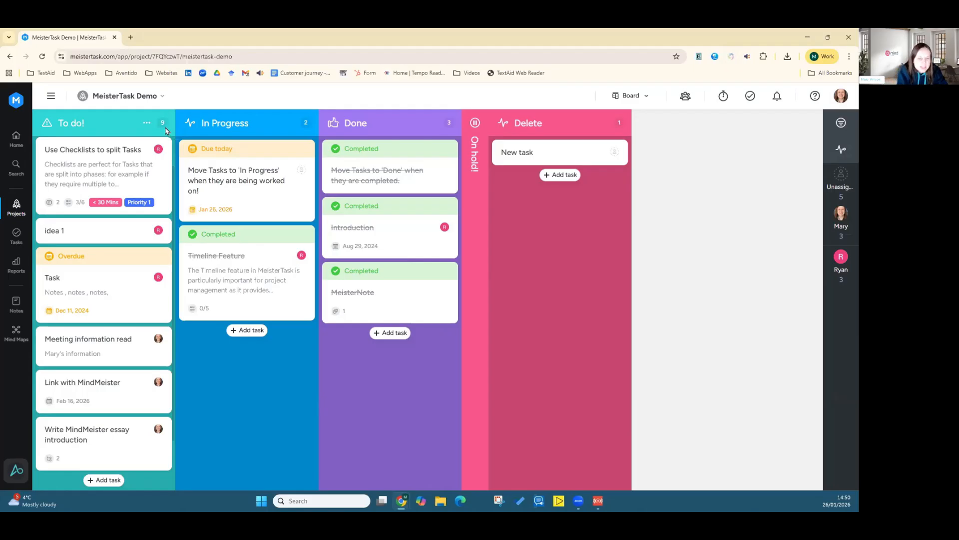
left_click(81, 439)
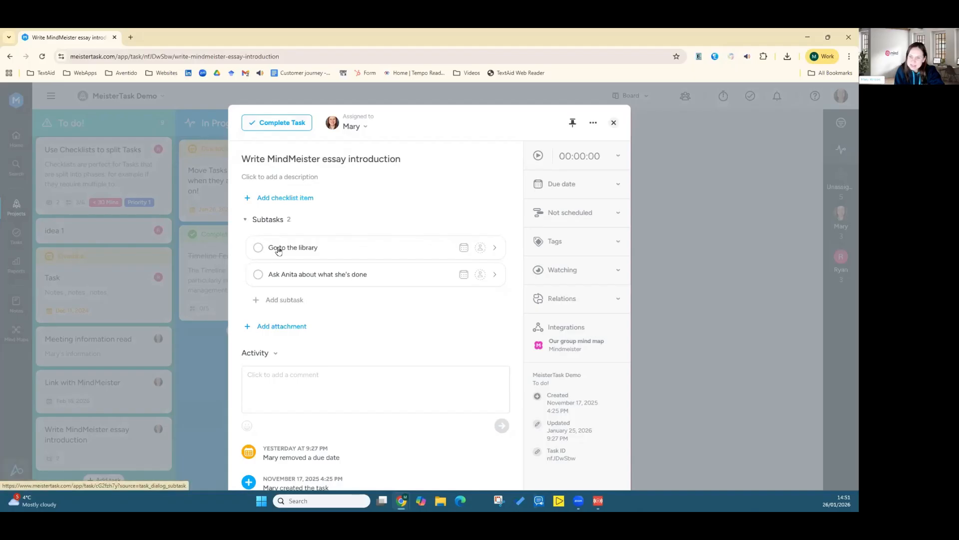
left_click(302, 250)
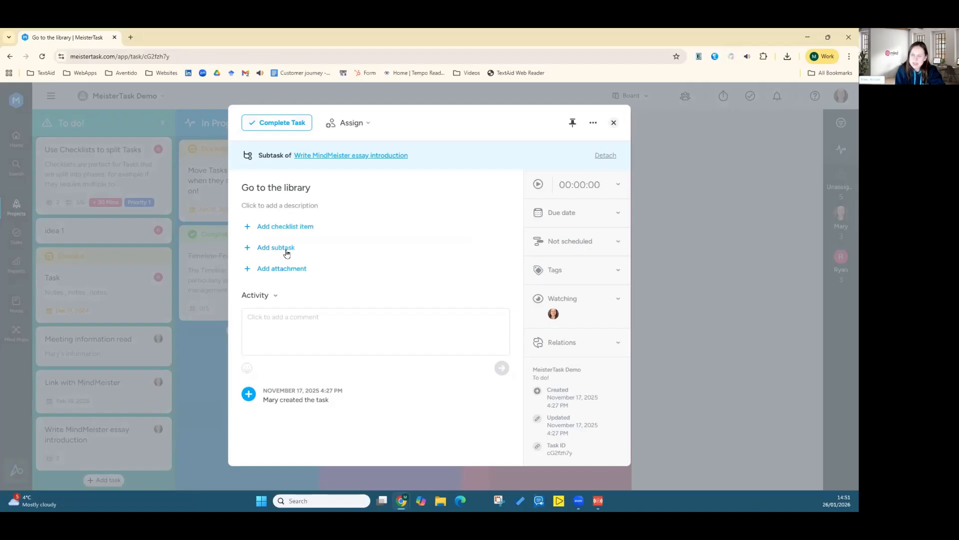
left_click(287, 325)
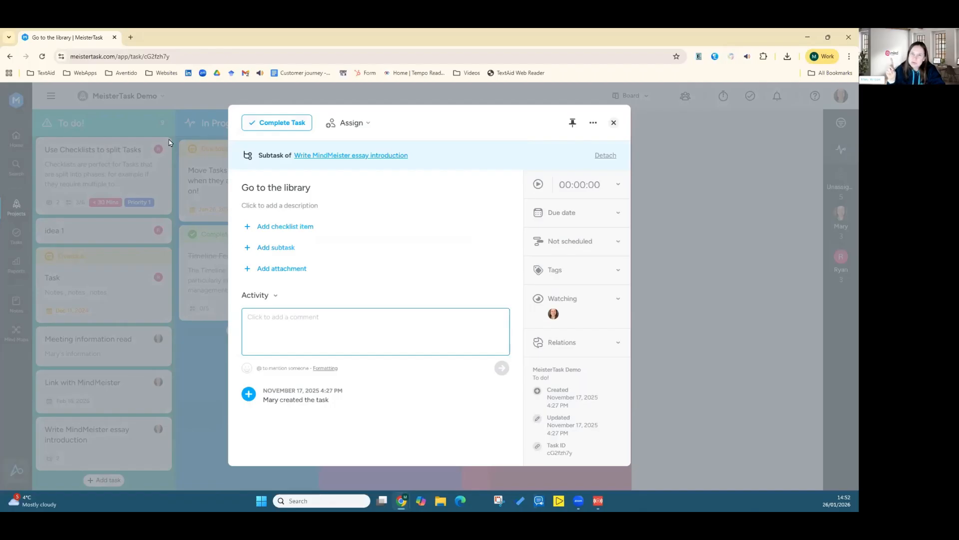
Step: Pin the "Go to the library" subtask to Focus
left_click(572, 124)
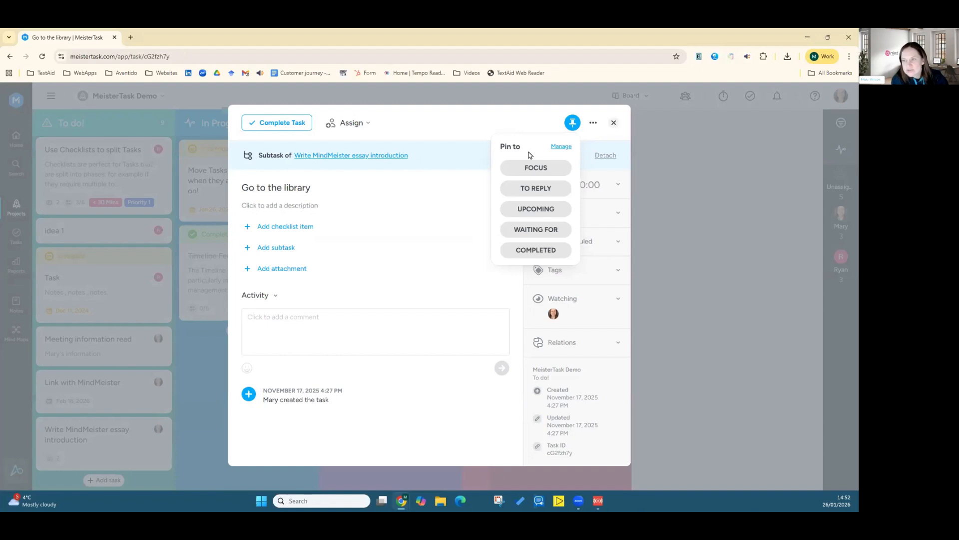
left_click(524, 168)
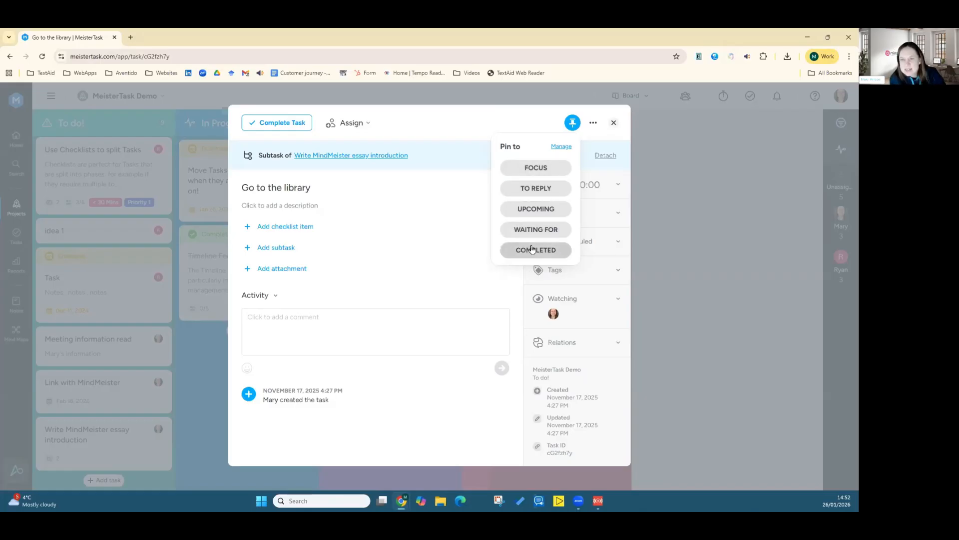
left_click(530, 174)
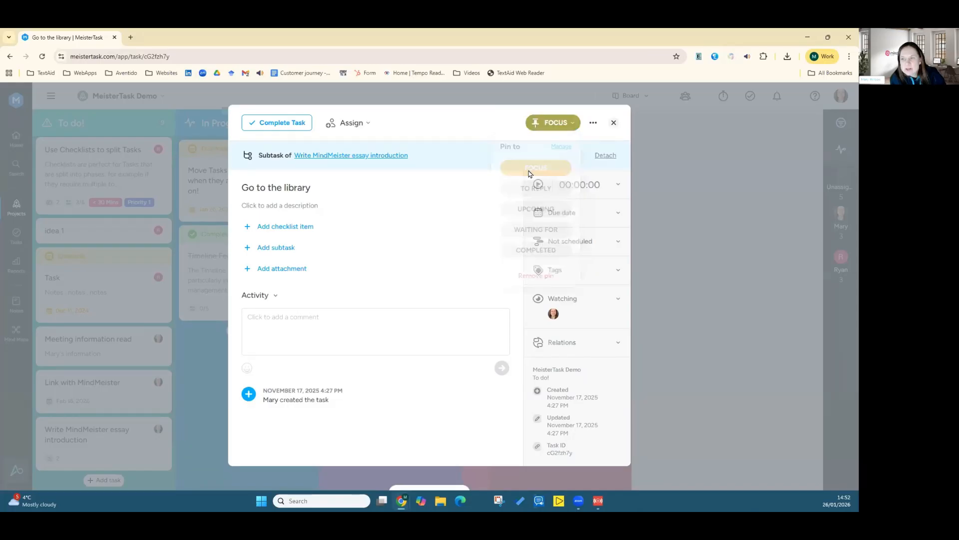
Step: Open the pin management overview of pinned tasks from the Focus pin
left_click(564, 124)
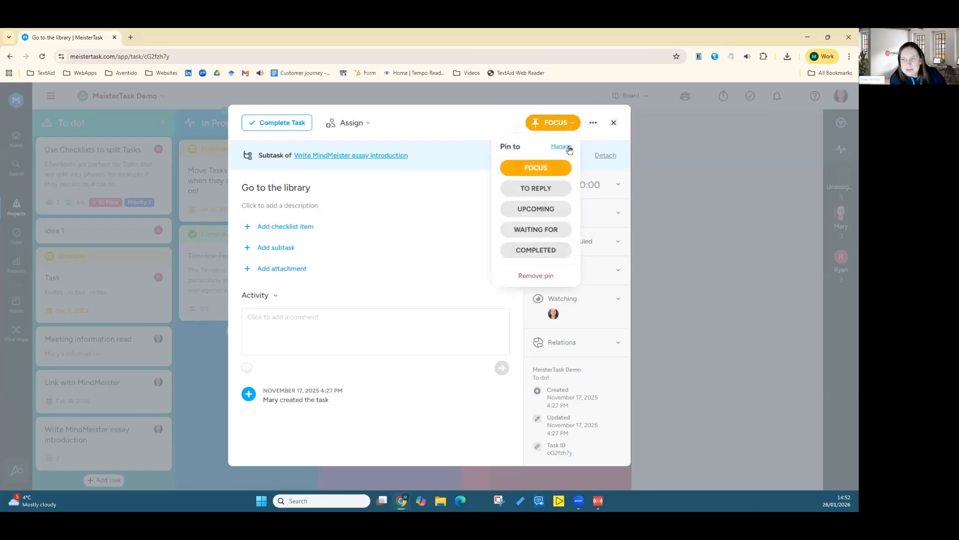
left_click(562, 147)
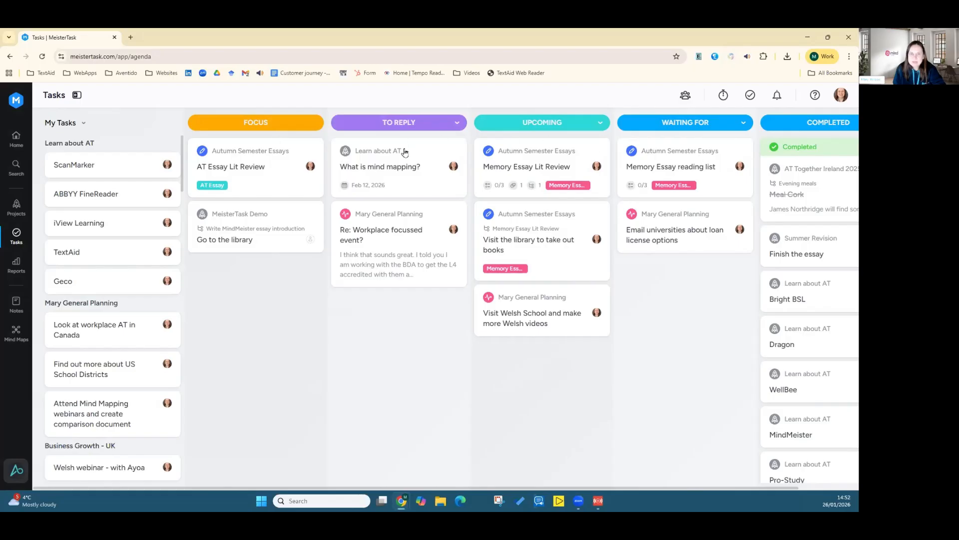
Step: Open the MeisterTask Demo project and duplicate the "Meeting information read" task
left_click(17, 207)
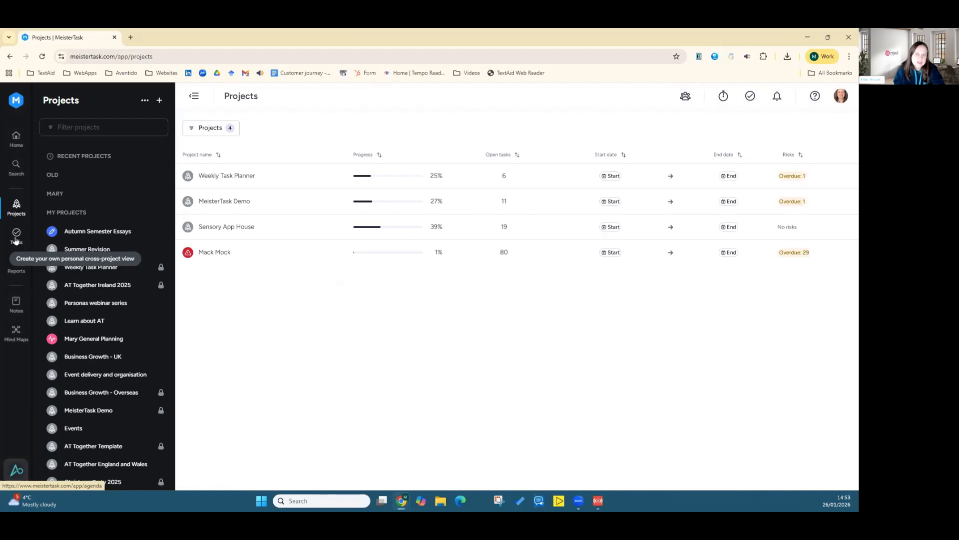
left_click(216, 202)
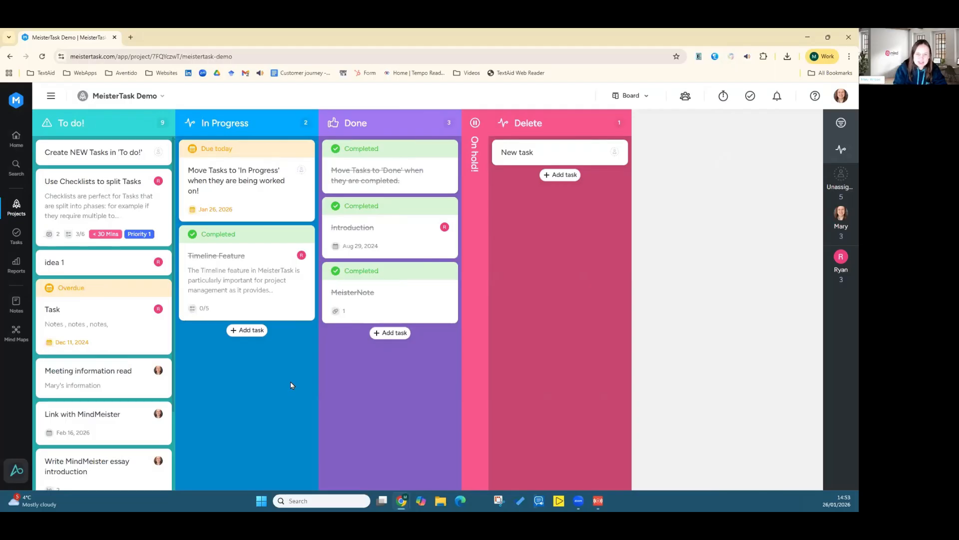
left_click(124, 386)
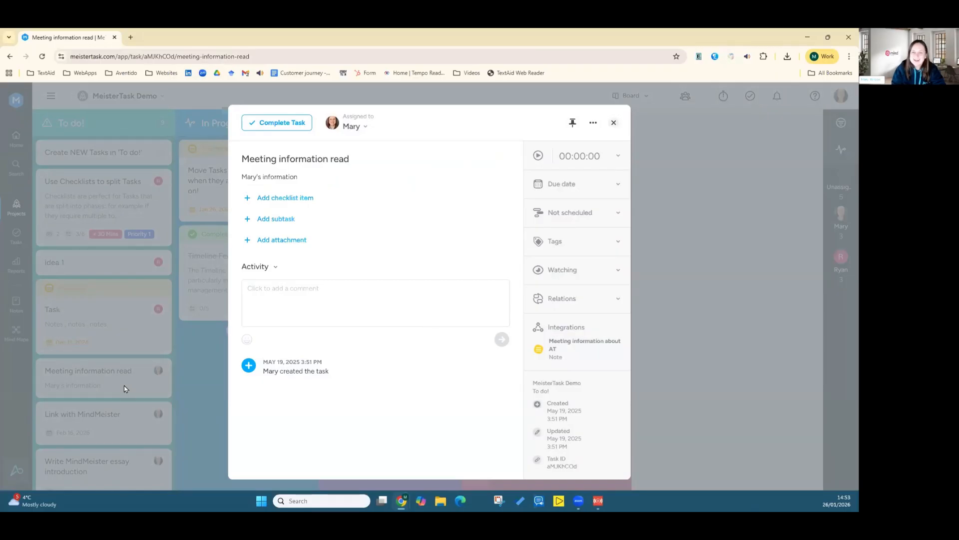
left_click(592, 125)
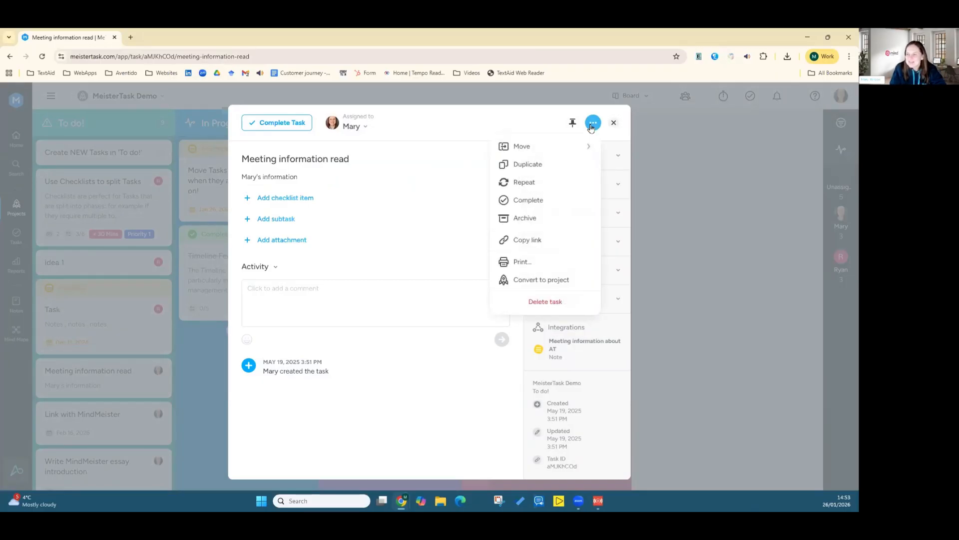
left_click(510, 165)
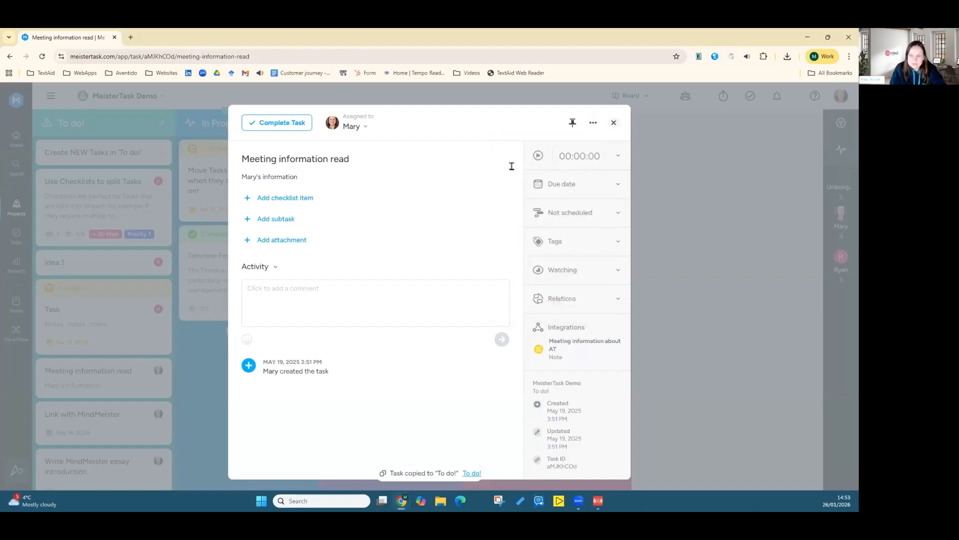
left_click(614, 123)
Step: Move the duplicated "Meeting information read" task through In Progress into the Done column
scroll(124, 423, "down", 2)
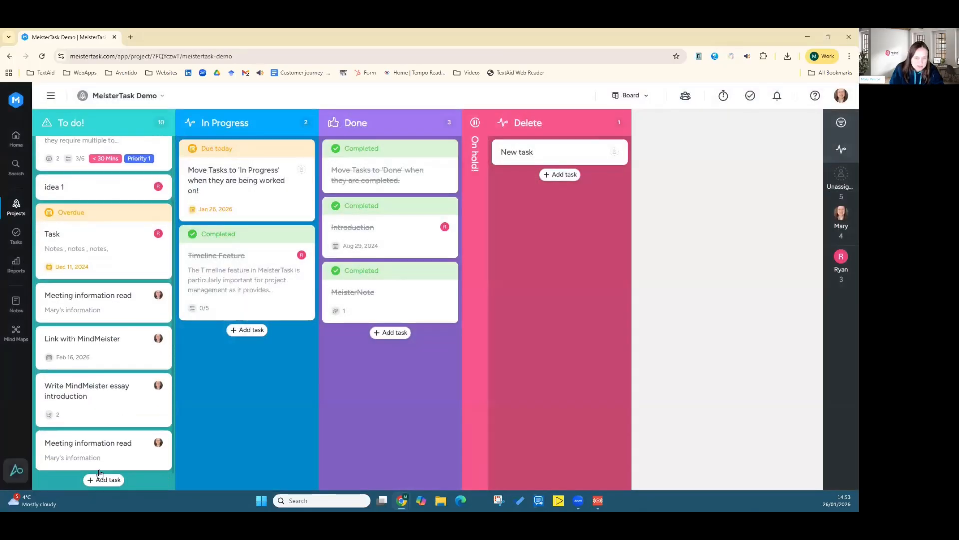
left_click_drag(76, 450, 78, 235)
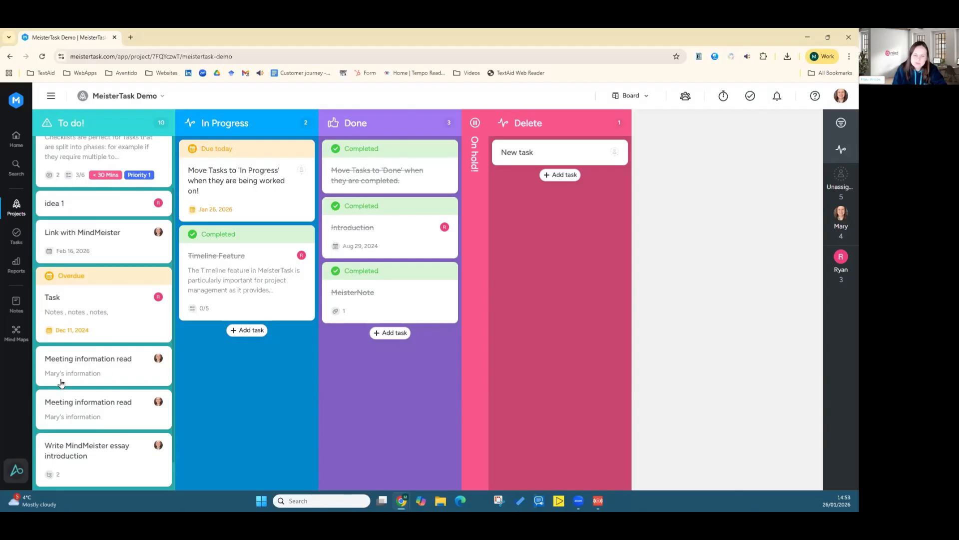
left_click_drag(161, 409, 218, 390)
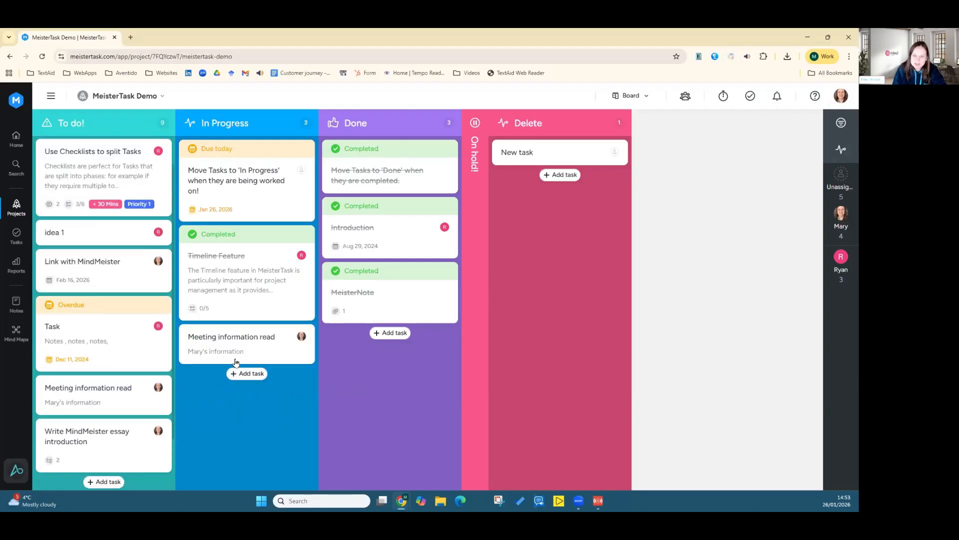
left_click_drag(232, 356, 325, 394)
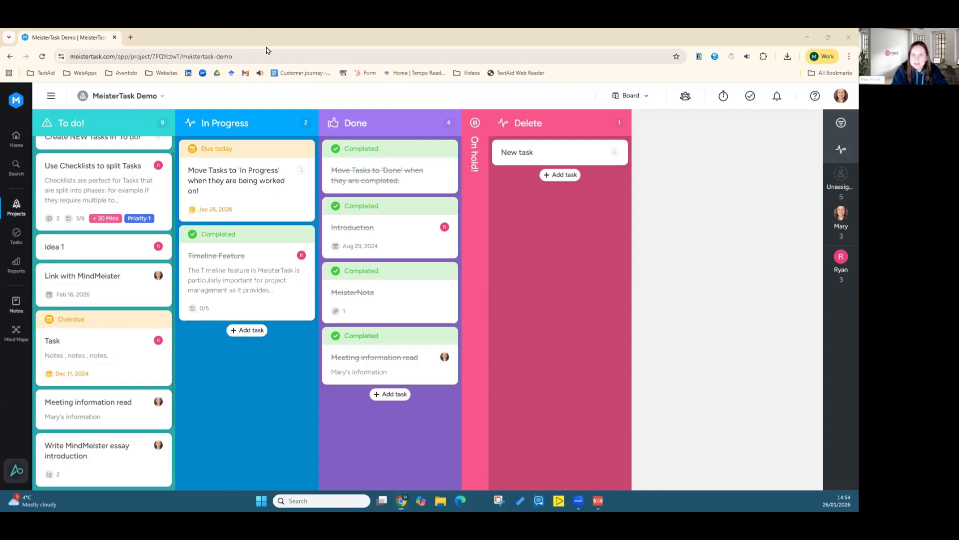
Step: View the MeisterTask calendar in the Google Calendar tab, then return to the project board
left_click_drag(266, 47, 304, 32)
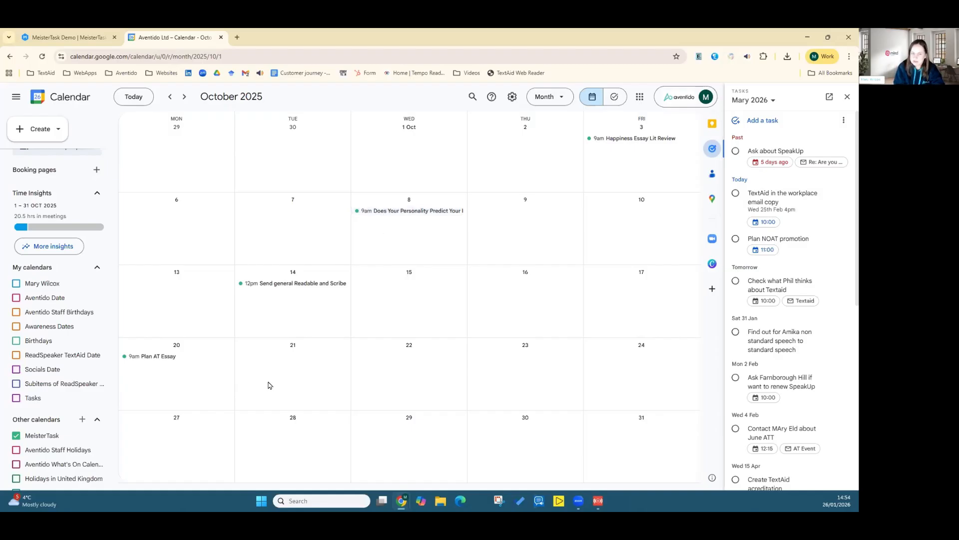
left_click(84, 33)
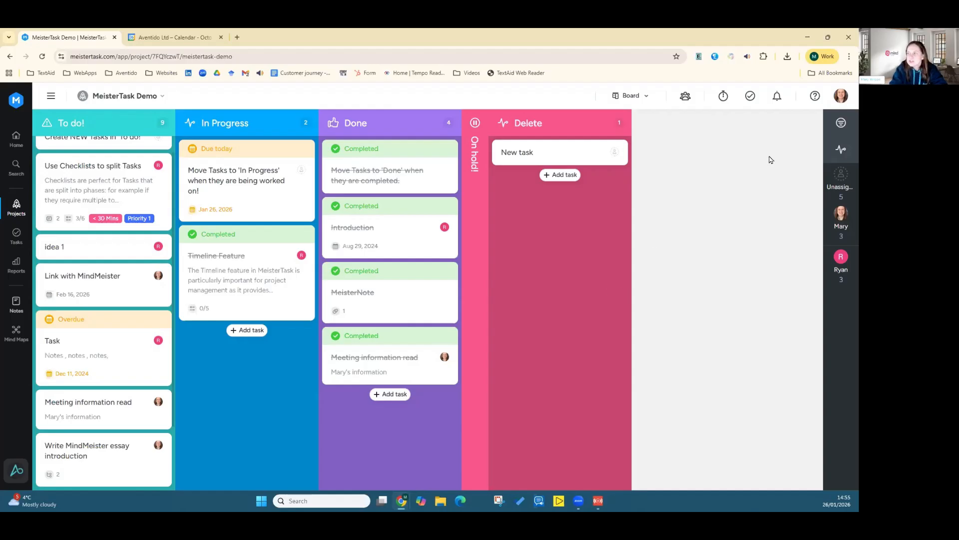
Step: Open the Google Calendar integration settings from the account preferences
left_click(841, 98)
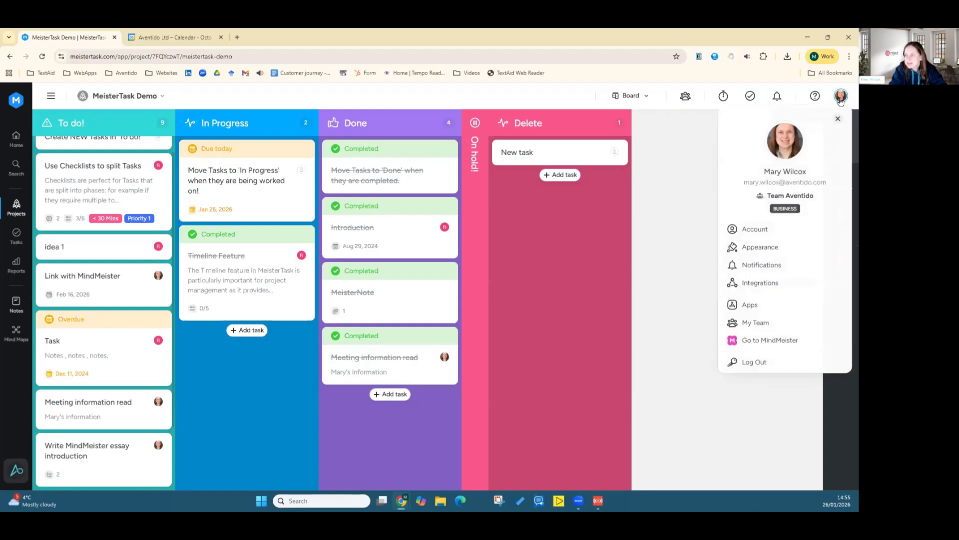
left_click(788, 283)
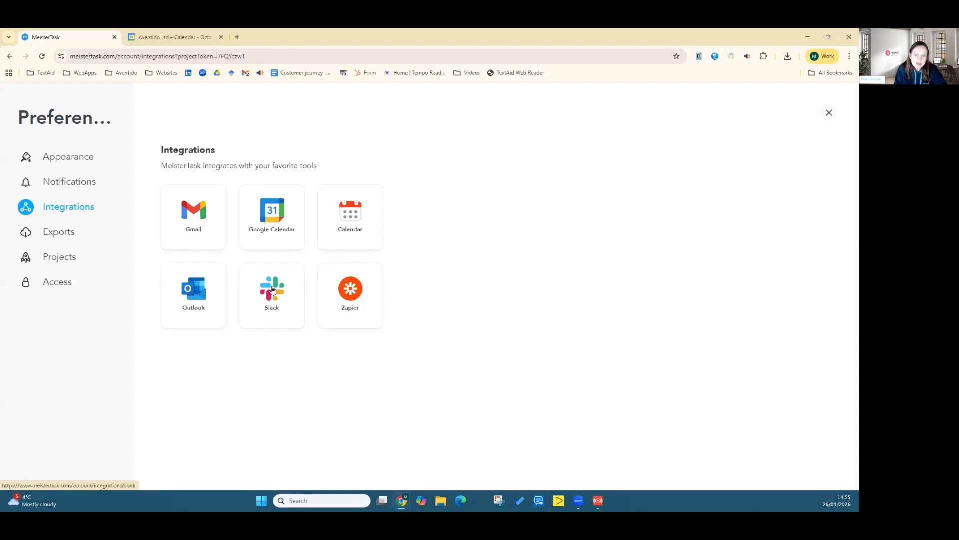
left_click(273, 233)
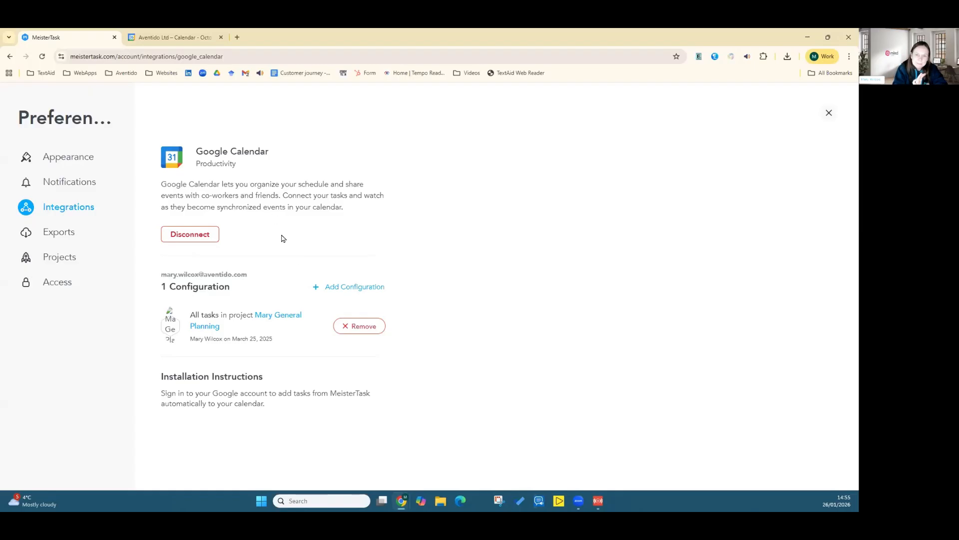
Step: Review the Appearance preferences and close the preferences page
left_click(9, 58)
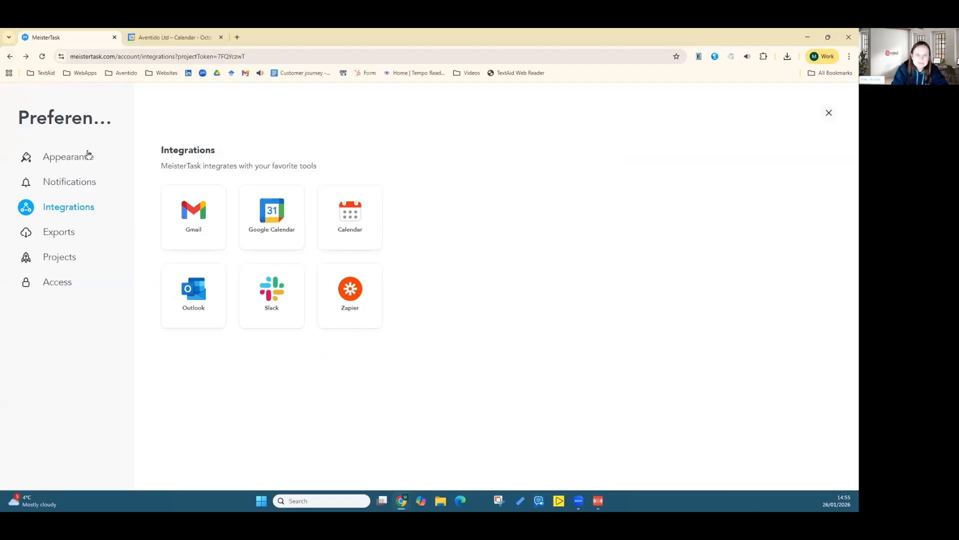
left_click(63, 162)
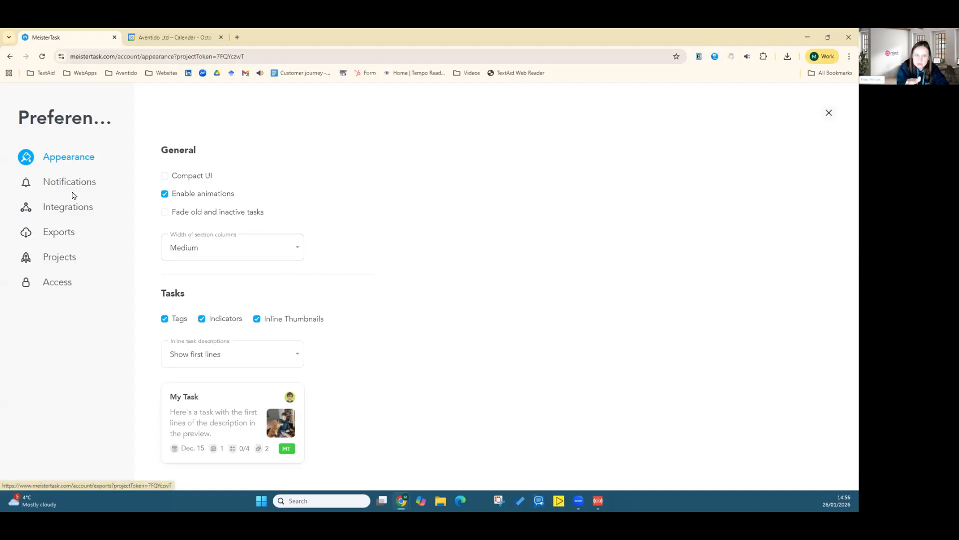
left_click(828, 115)
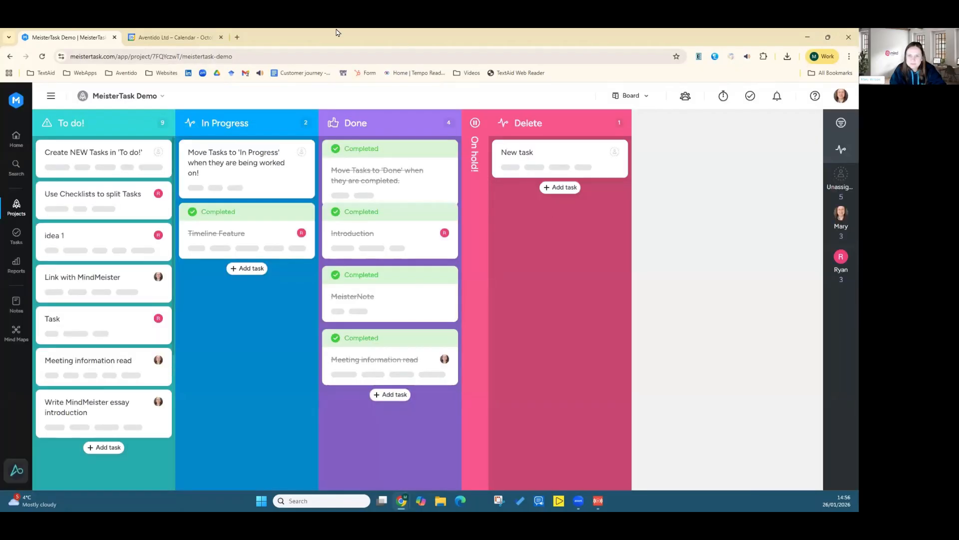
left_click(221, 37)
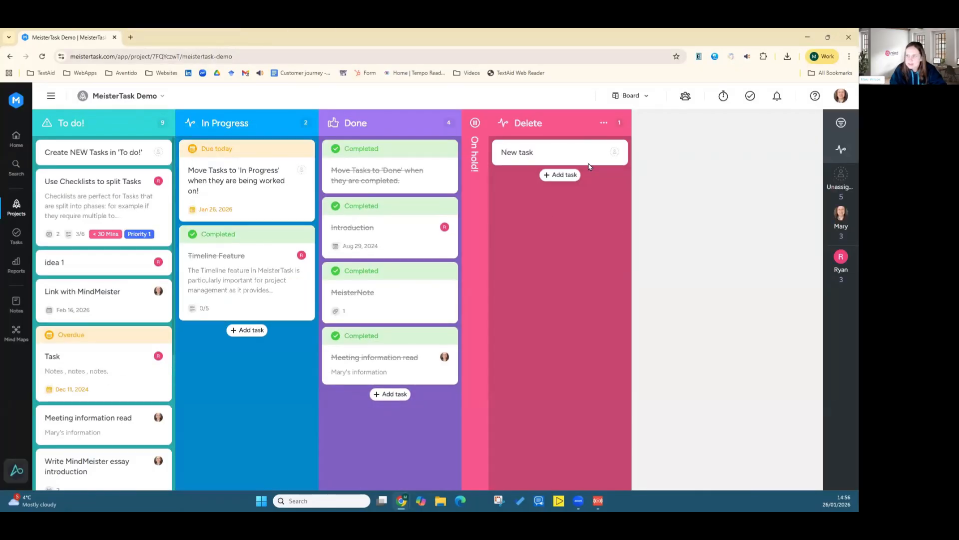
left_click(846, 100)
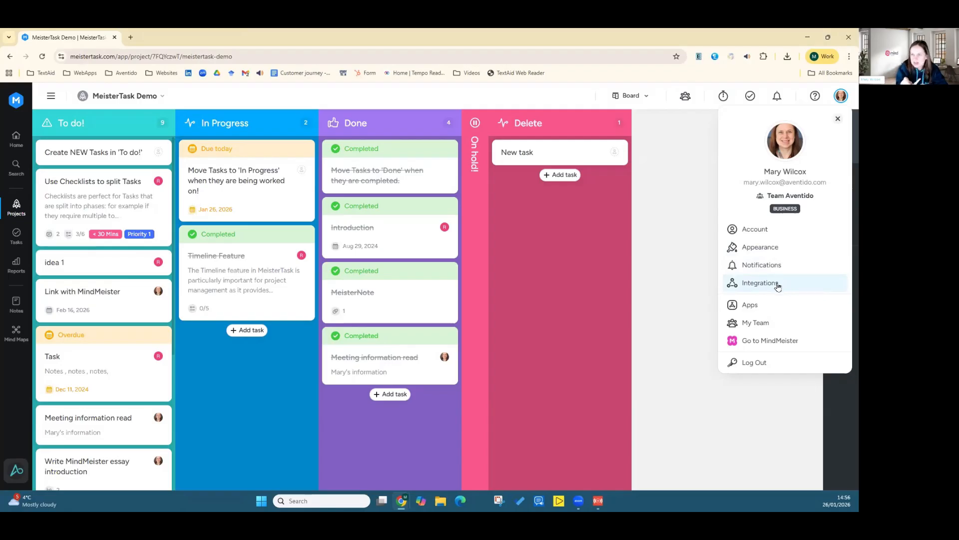
left_click(838, 120)
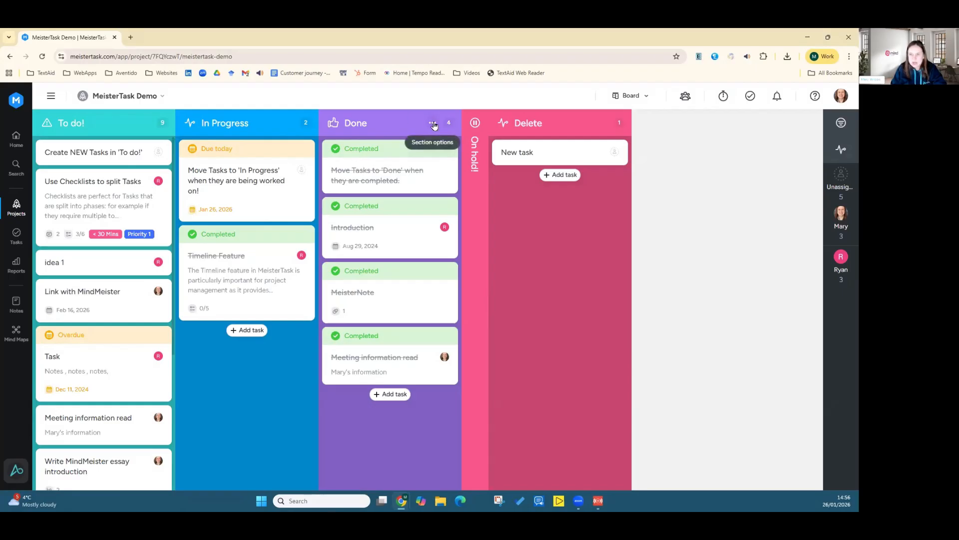
Step: Examine the section options of the Done, In Progress and To do! columns
left_click(434, 124)
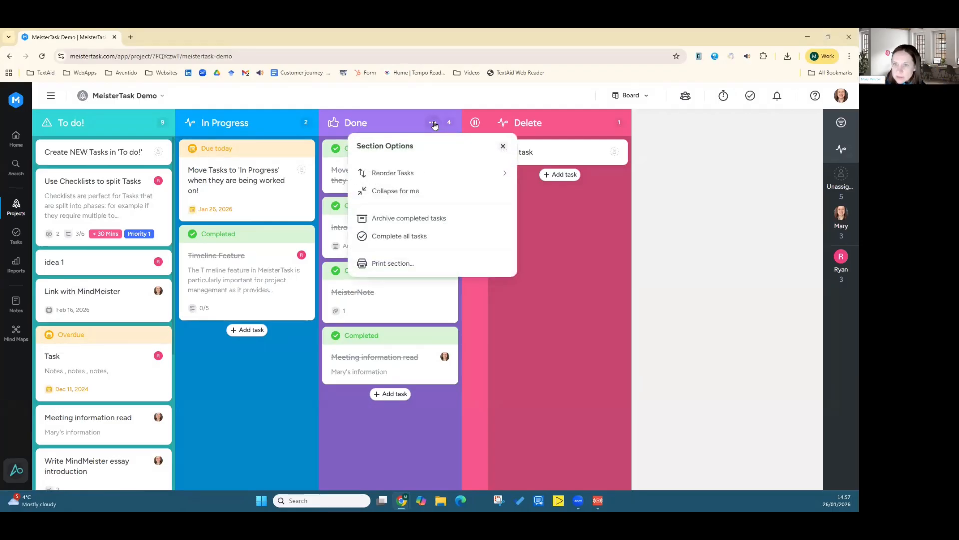
left_click(433, 124)
left_click(433, 124)
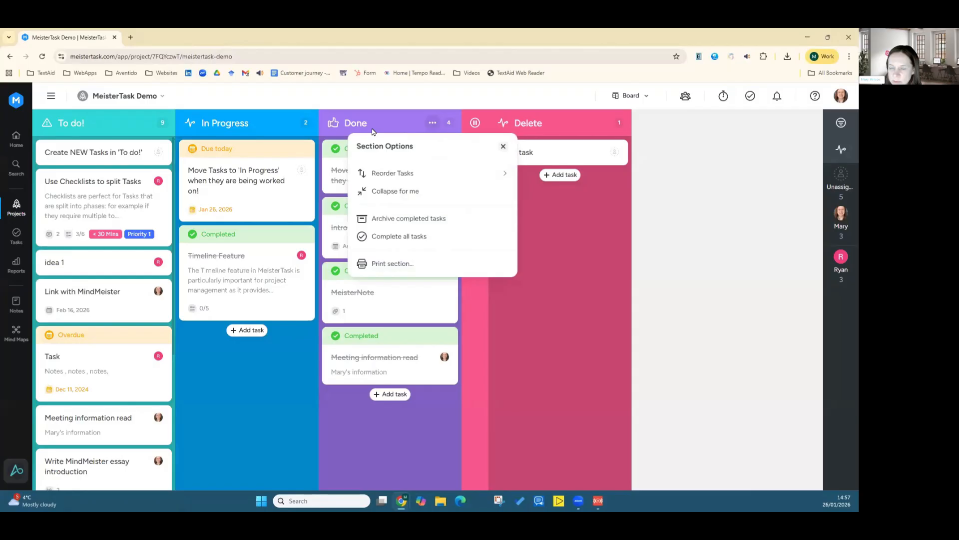
left_click(372, 131)
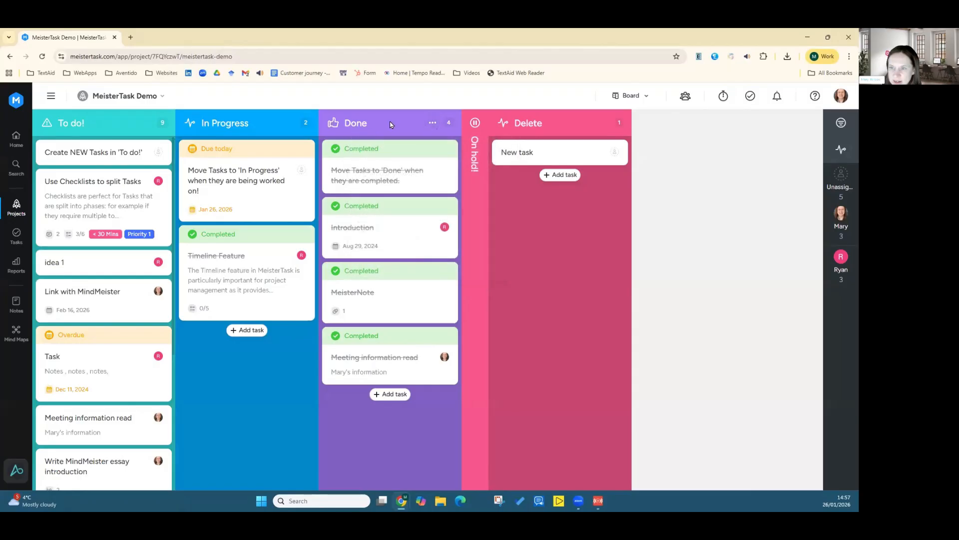
left_click(431, 123)
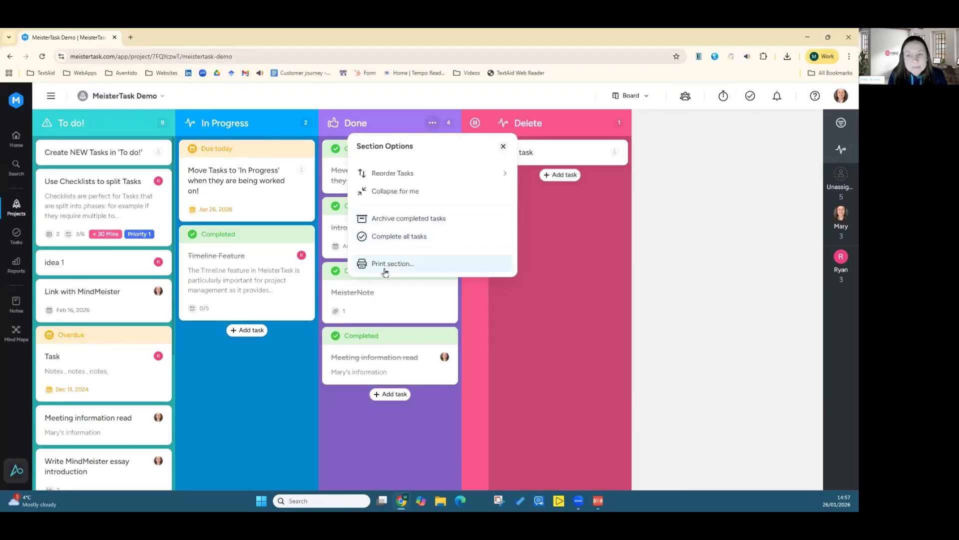
left_click(256, 127)
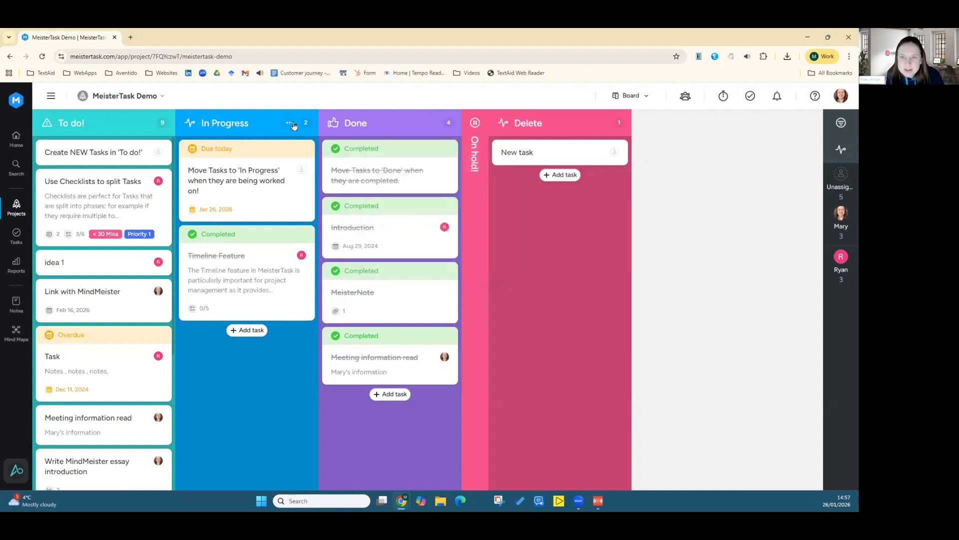
left_click(290, 123)
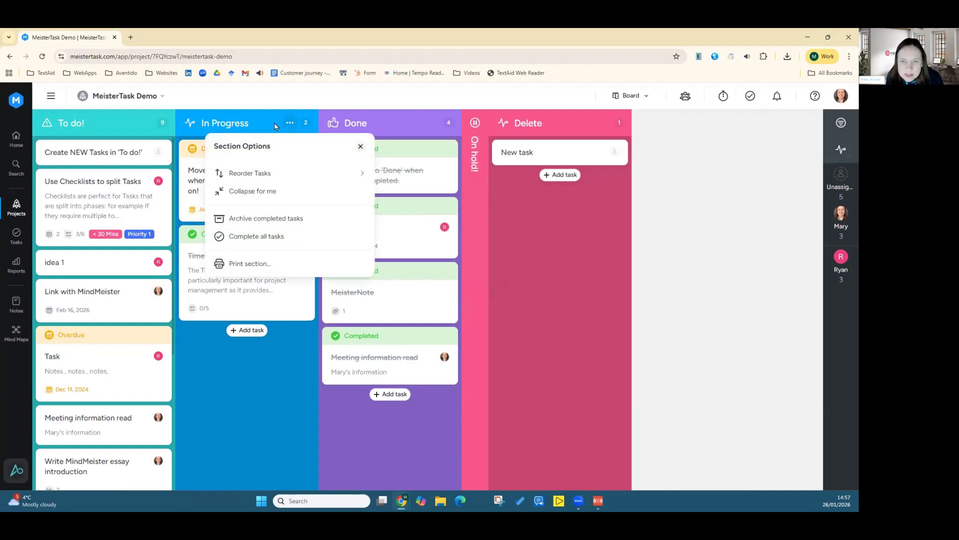
left_click(144, 125)
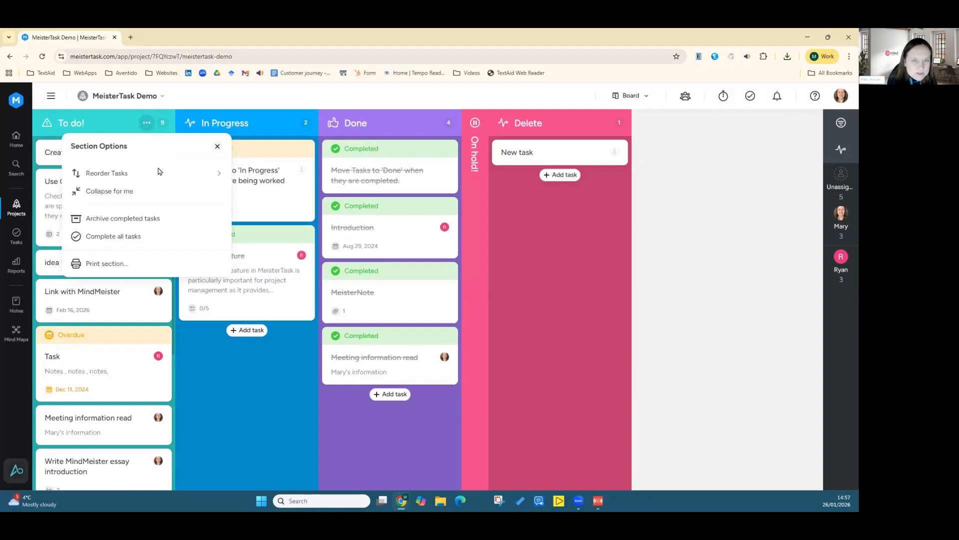
left_click(79, 125)
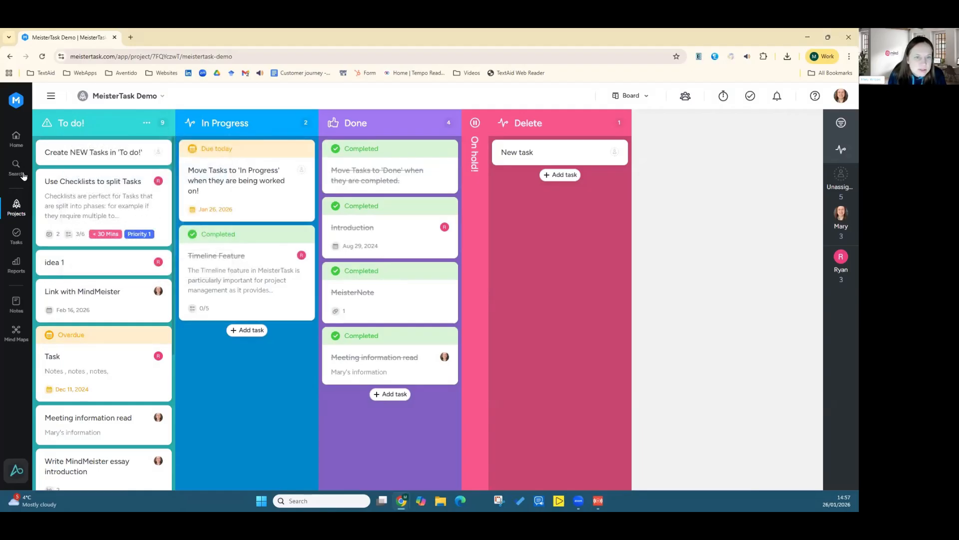
Step: Open the projects overview and scroll through the project list
left_click(17, 206)
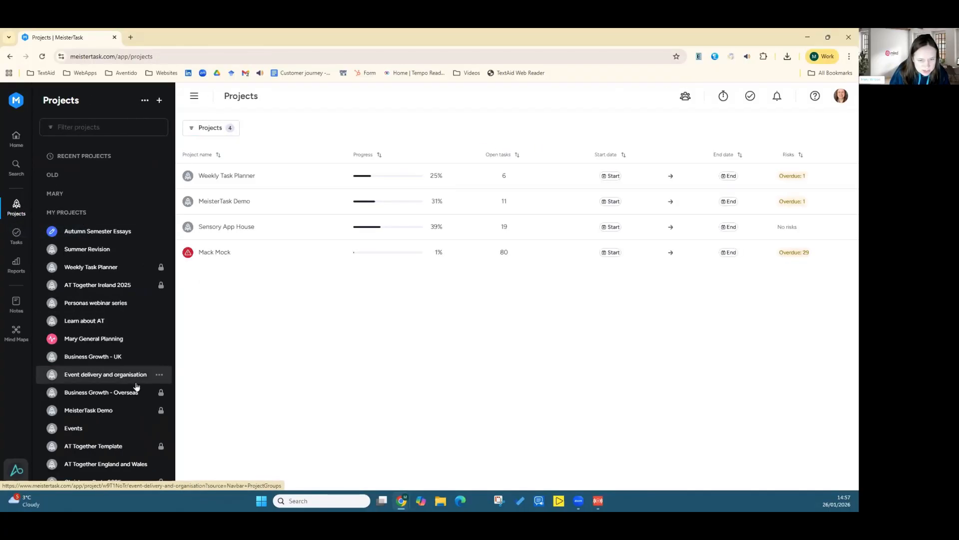
scroll(122, 385, "down", 5)
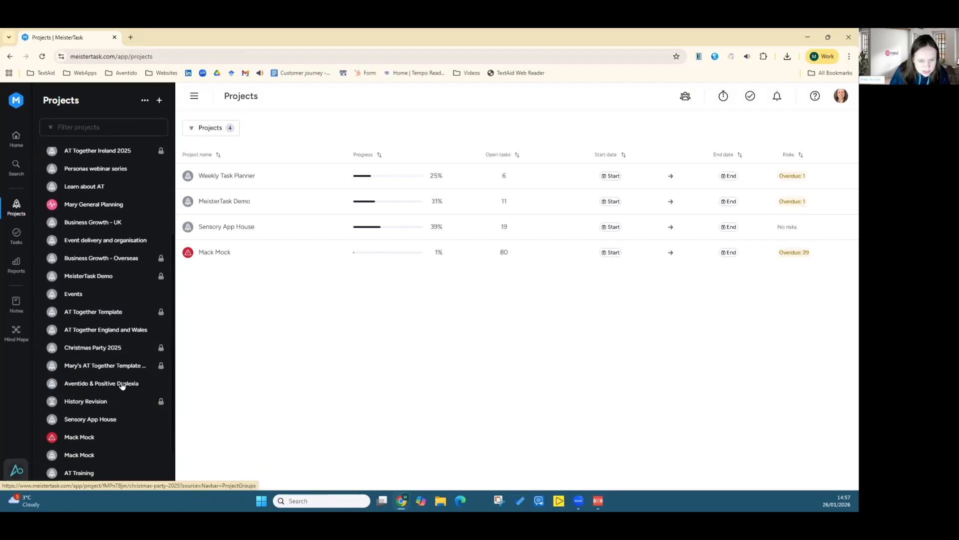
Step: Open the Mack Mock project and review the tags assigned to the RE task
left_click(93, 394)
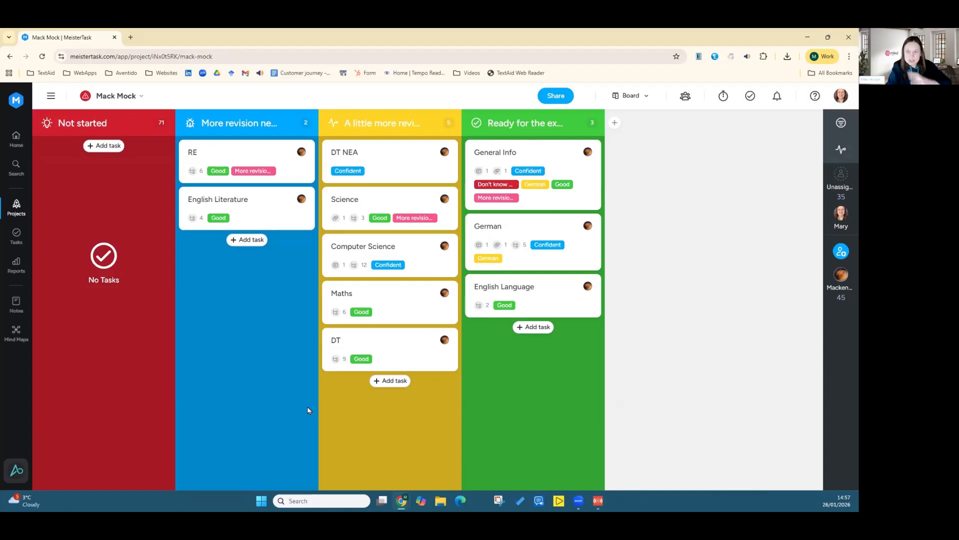
left_click(190, 174)
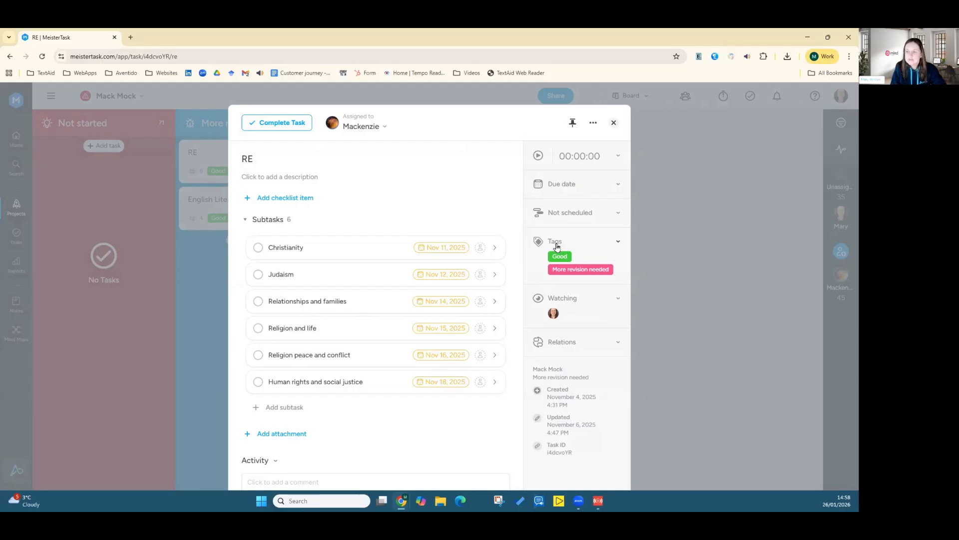
left_click(557, 245)
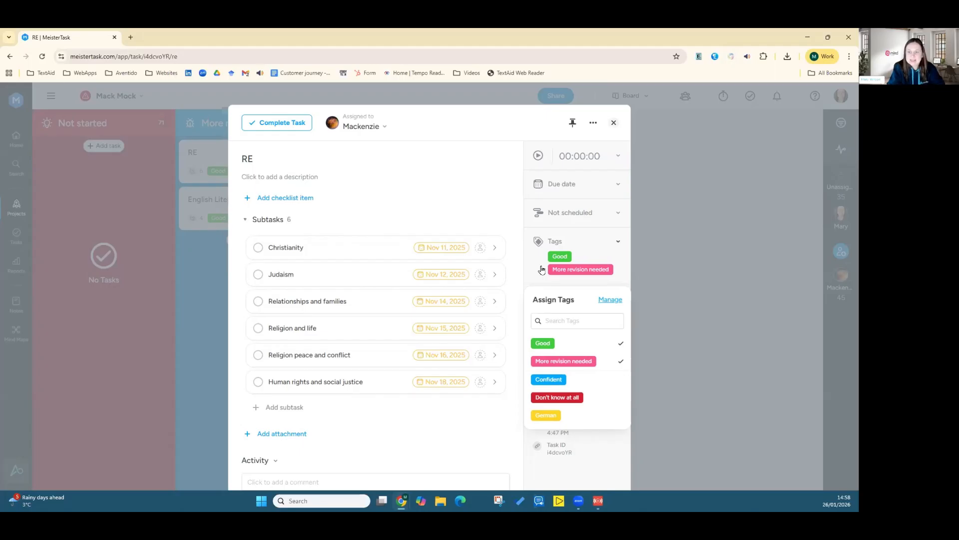
left_click(614, 126)
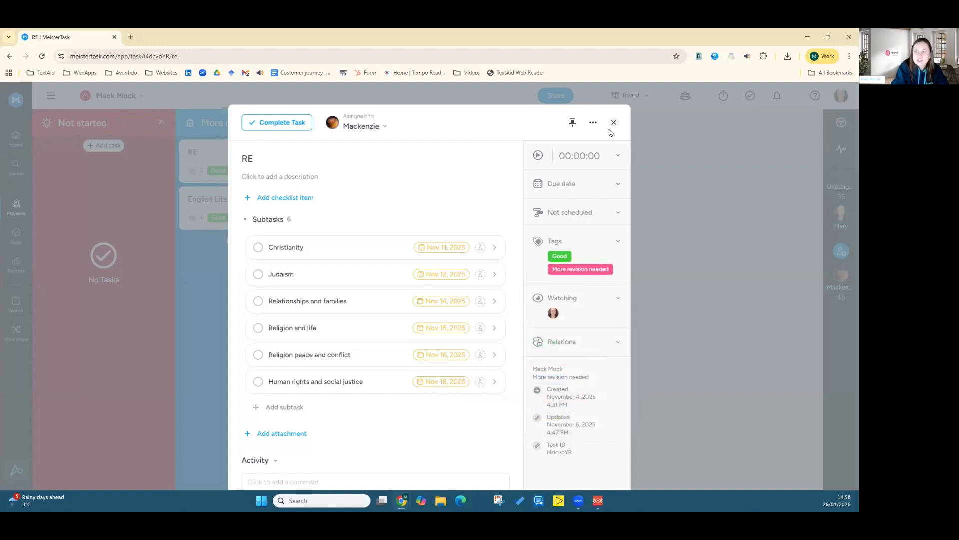
left_click(614, 124)
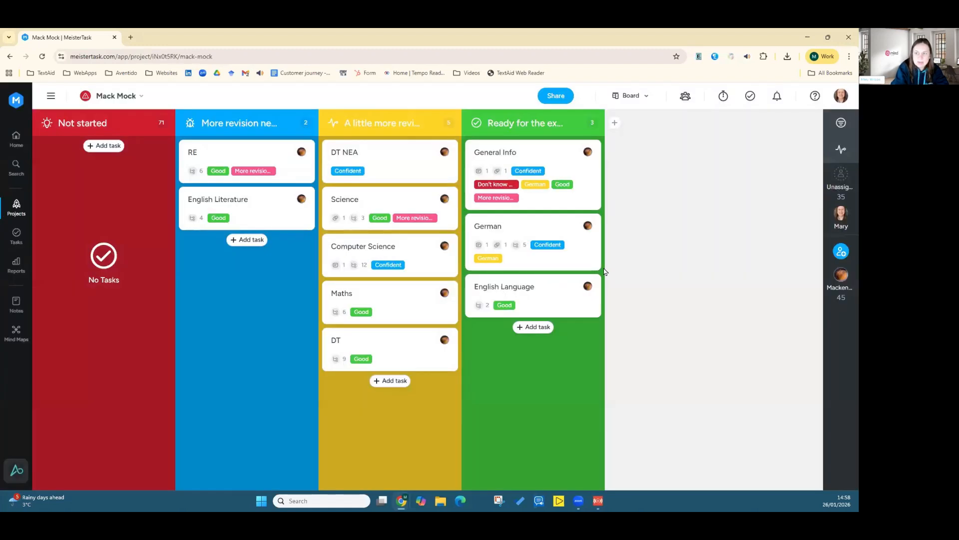
Step: Add the German tag to the English Language task
left_click(544, 309)
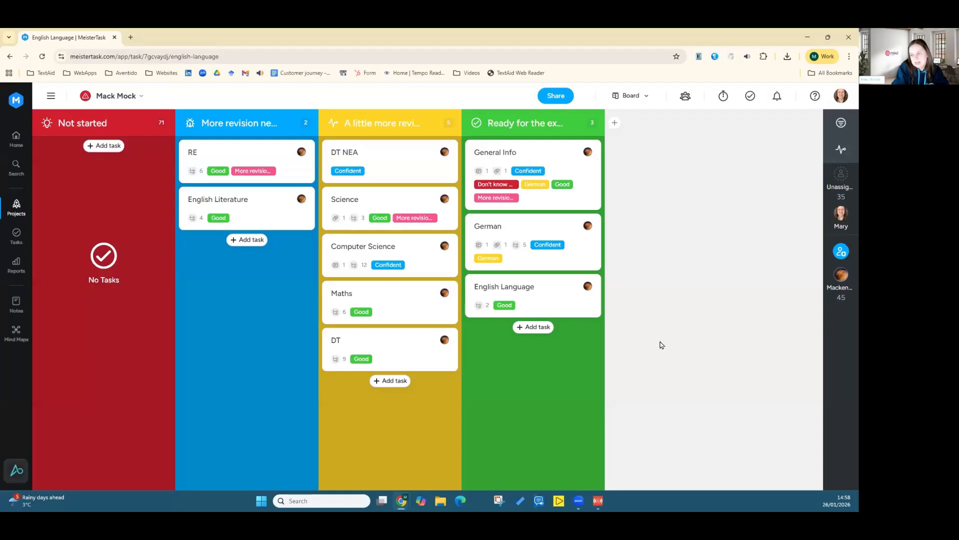
left_click(618, 241)
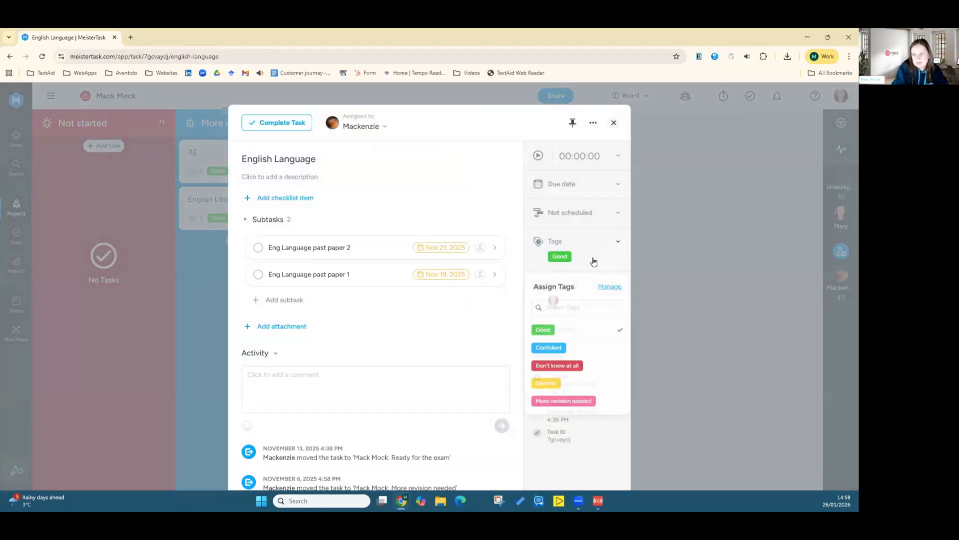
left_click(574, 386)
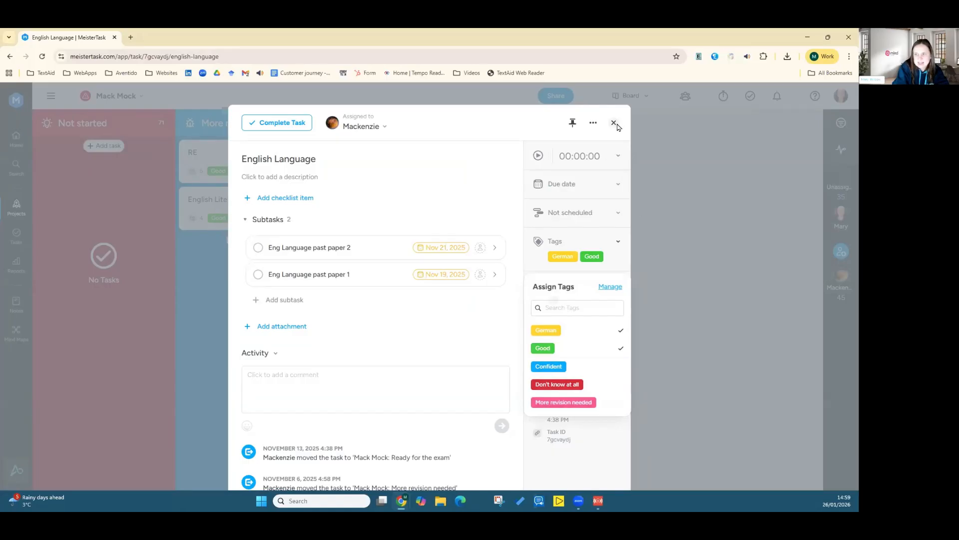
left_click(618, 241)
left_click(614, 123)
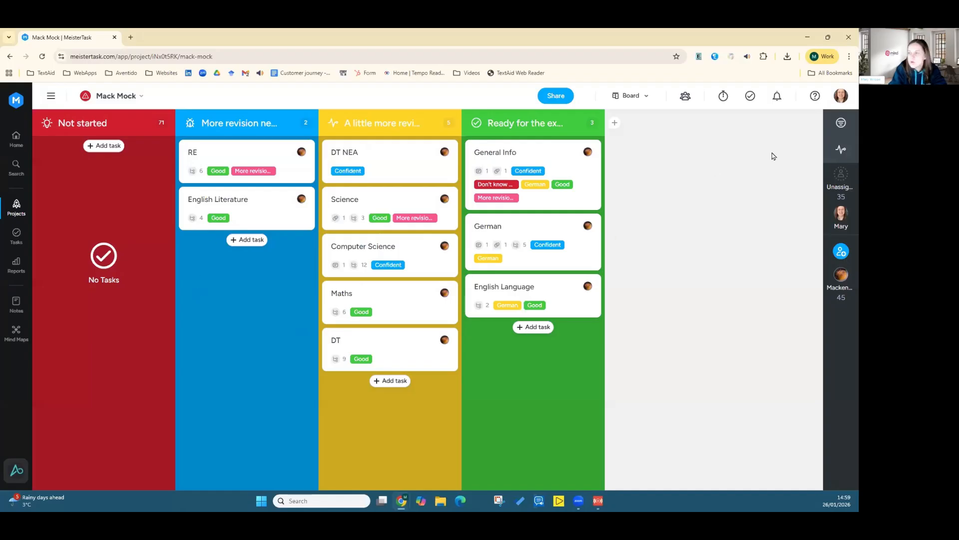
Step: Filter the board by the Good tag, then clear the filter and close the filter panel
left_click(841, 124)
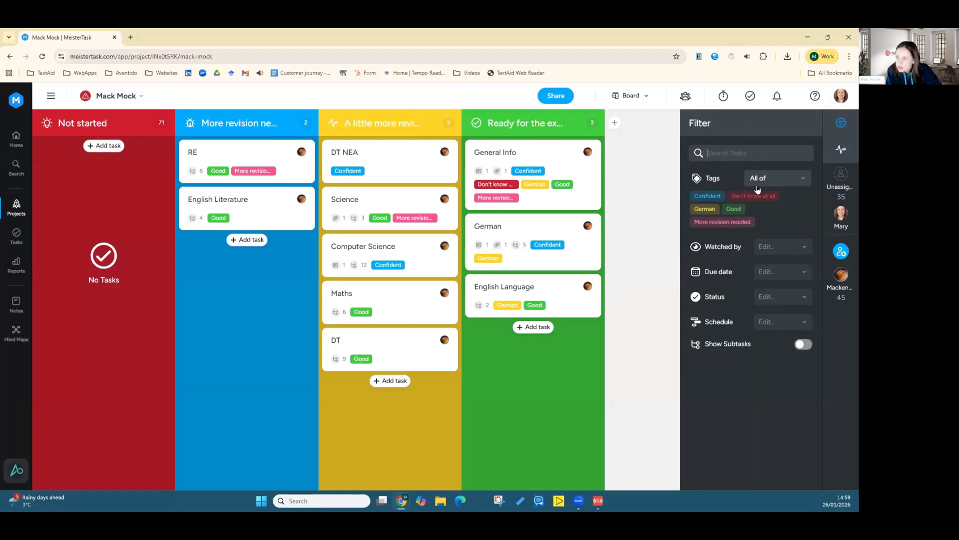
left_click(733, 210)
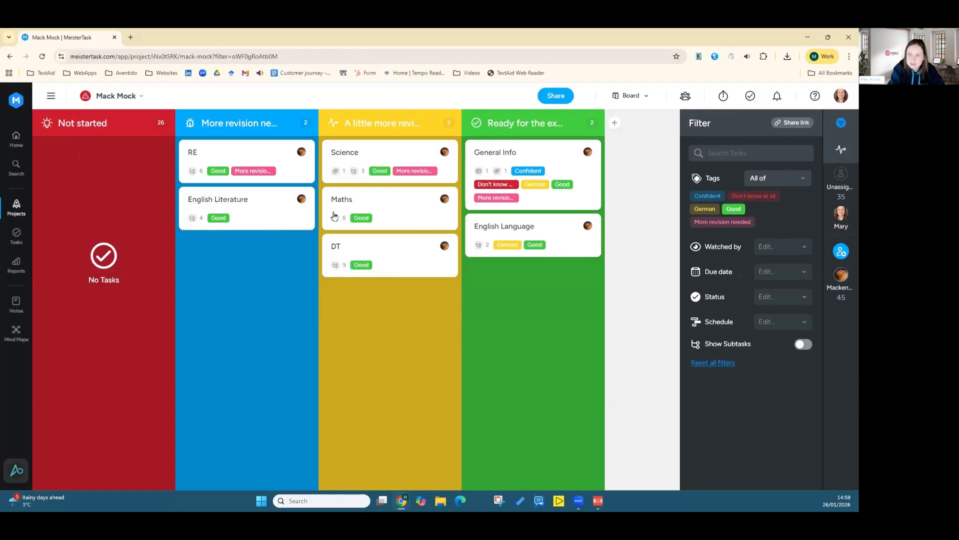
left_click(735, 209)
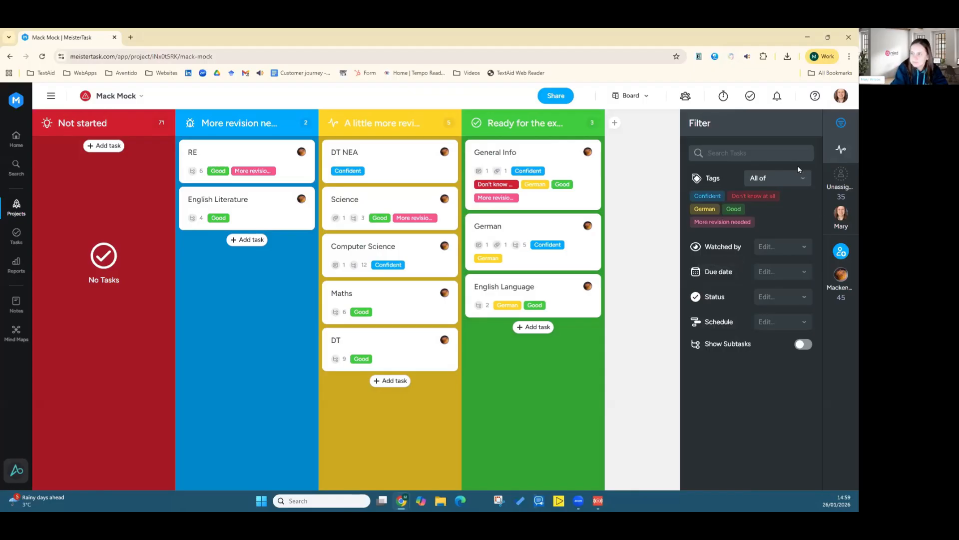
left_click(842, 130)
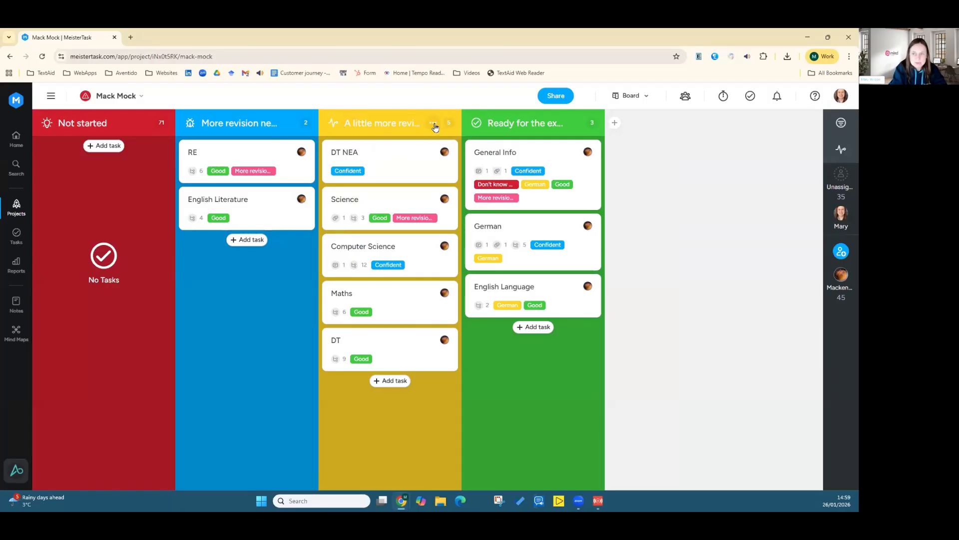
Step: Add an Update Status automation to the A little more revision section that marks added tasks Completed
left_click(433, 123)
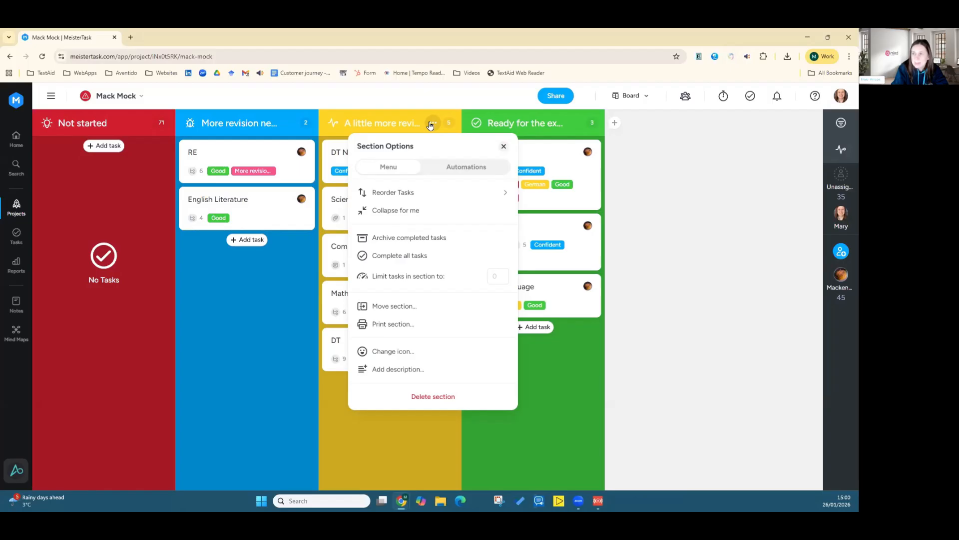
left_click(460, 169)
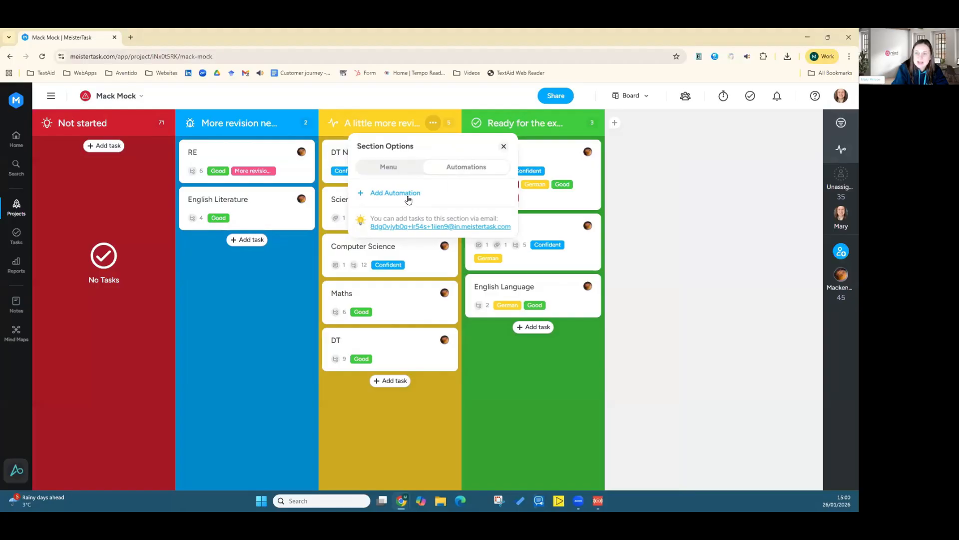
left_click(399, 194)
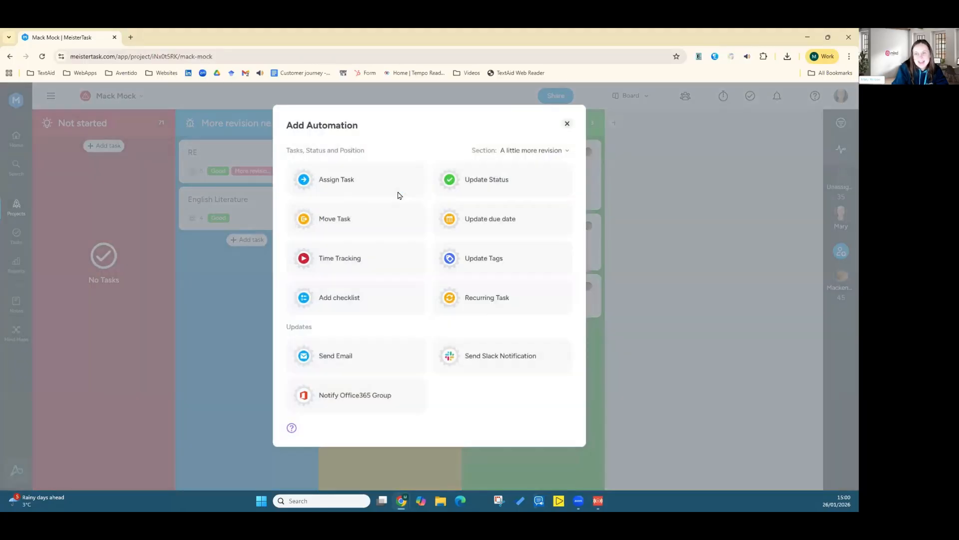
left_click(483, 185)
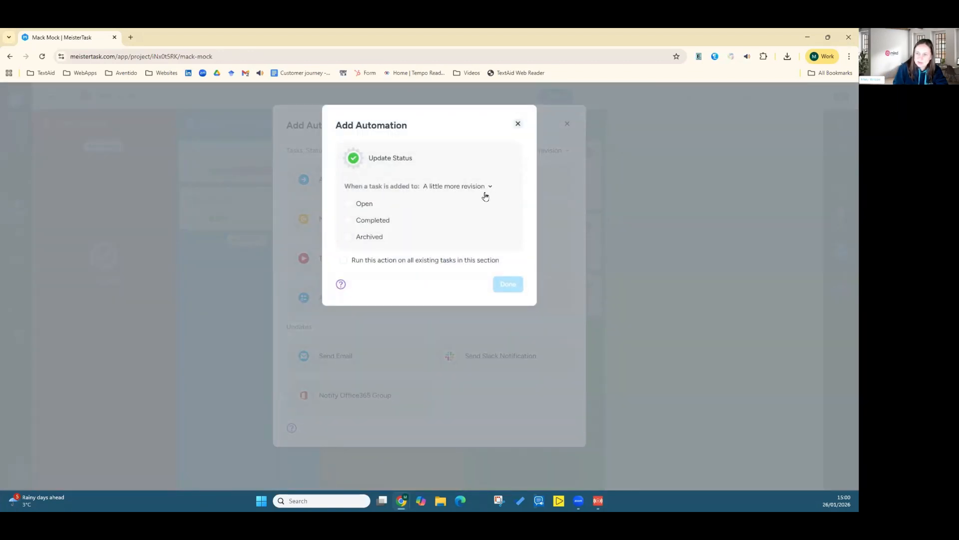
left_click(348, 221)
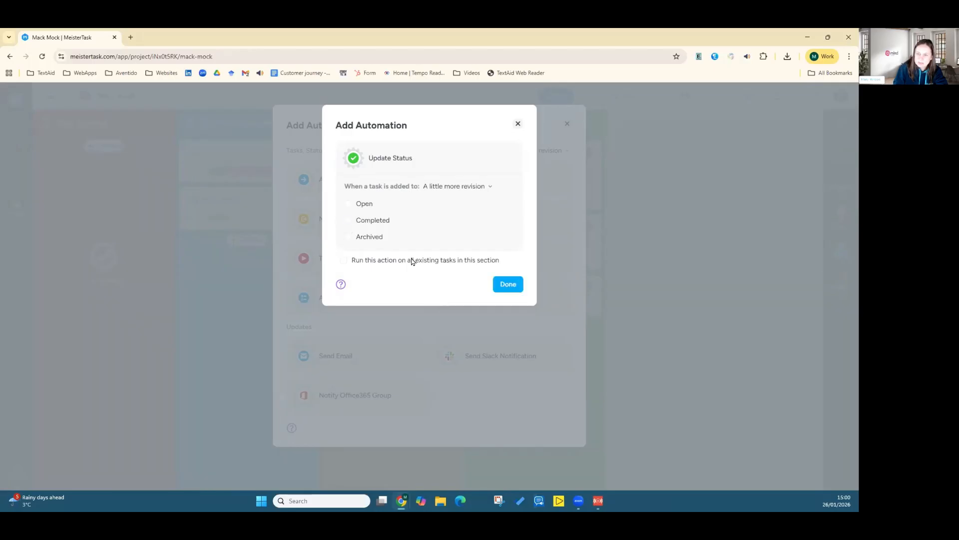
left_click(507, 284)
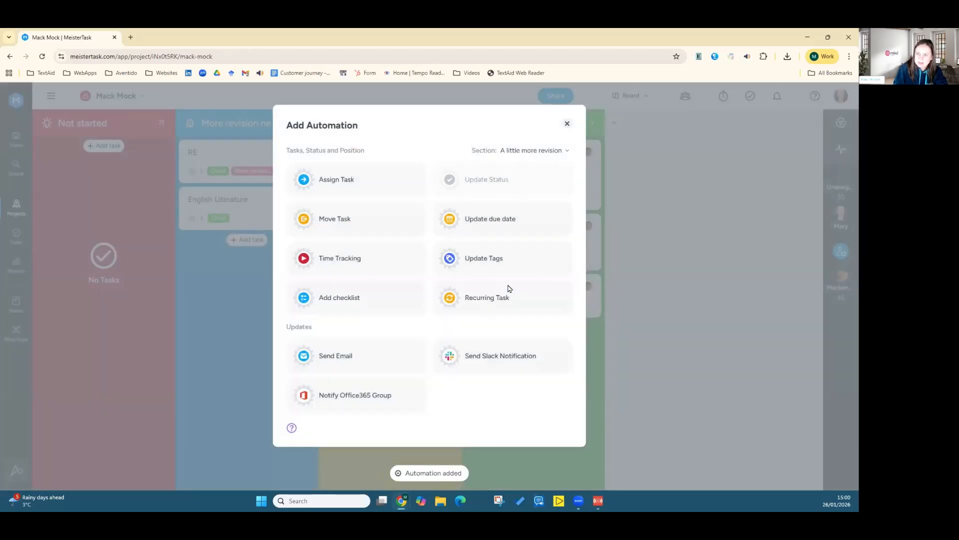
left_click(567, 124)
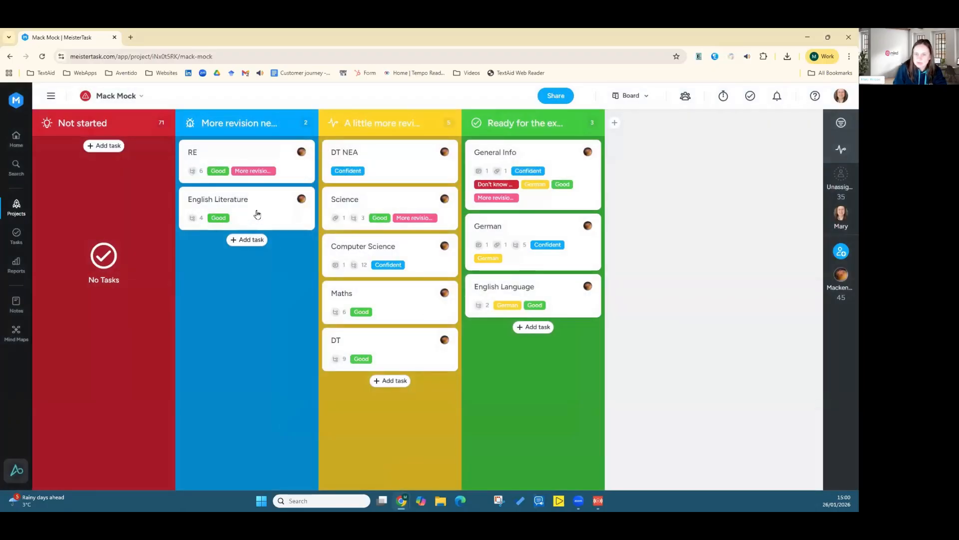
Step: Move the English Literature task into A little more revision and back to More revision needed
left_click_drag(256, 215, 387, 415)
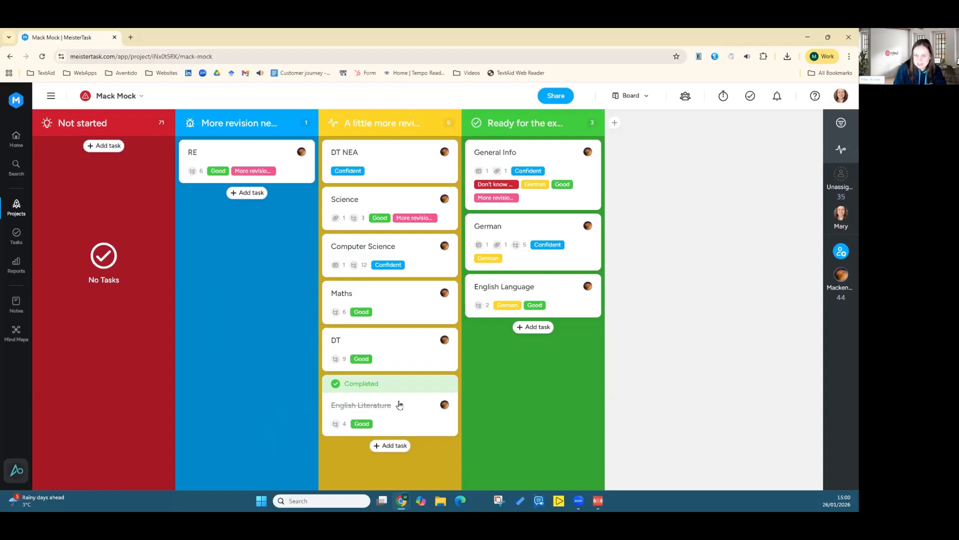
left_click_drag(398, 403, 268, 263)
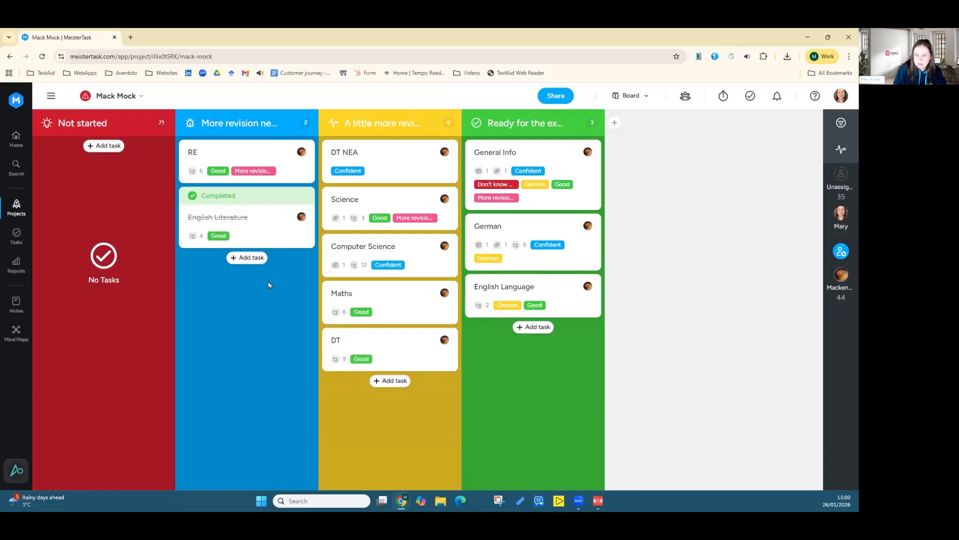
Step: Restore the completed English Literature task to open
left_click(264, 200)
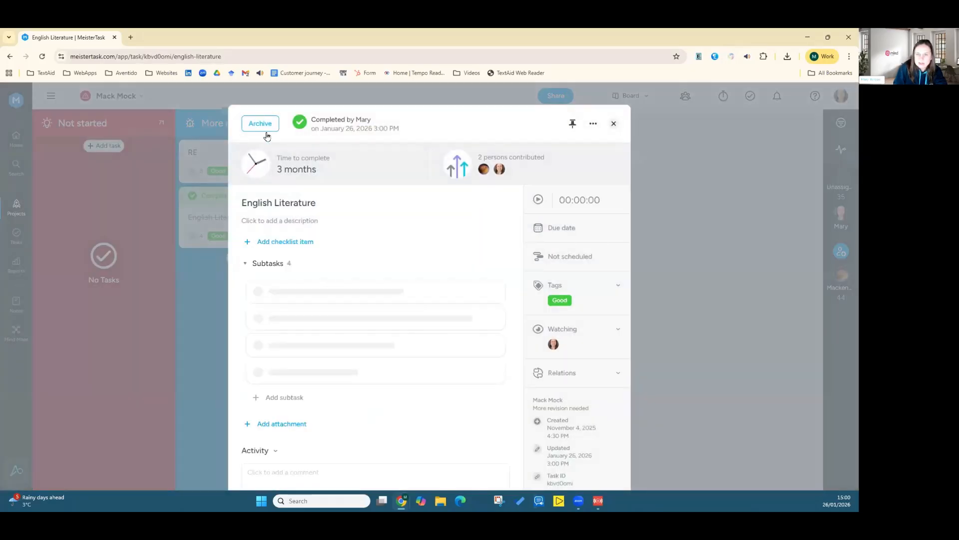
left_click(594, 123)
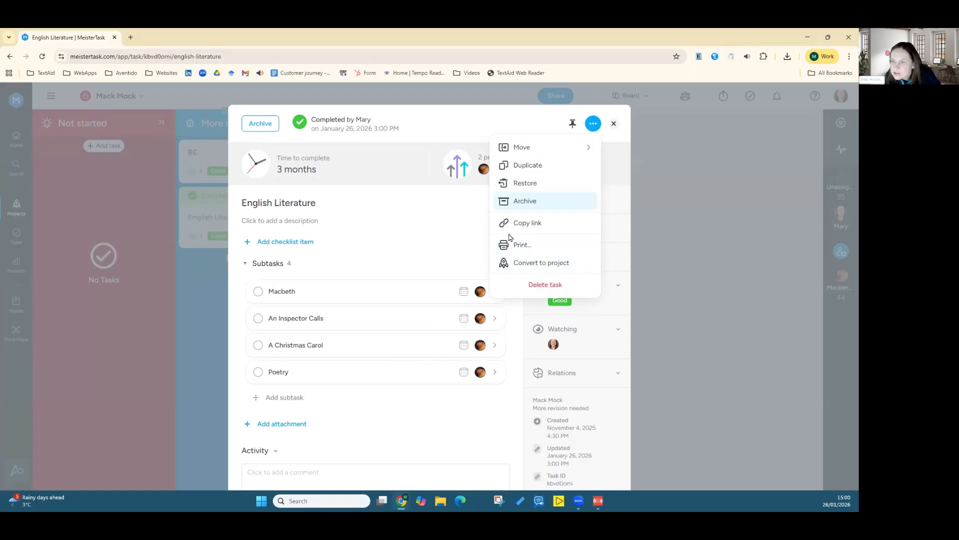
left_click(546, 187)
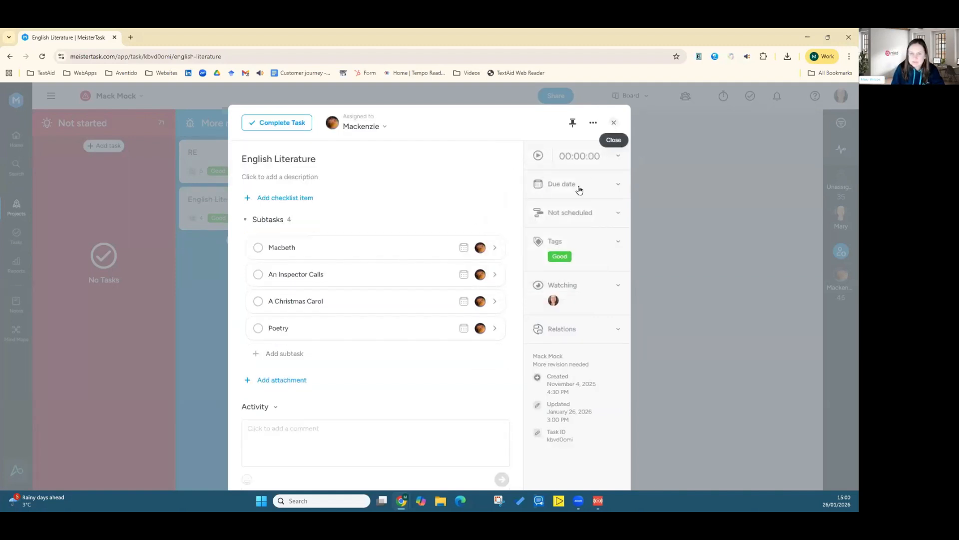
left_click(614, 124)
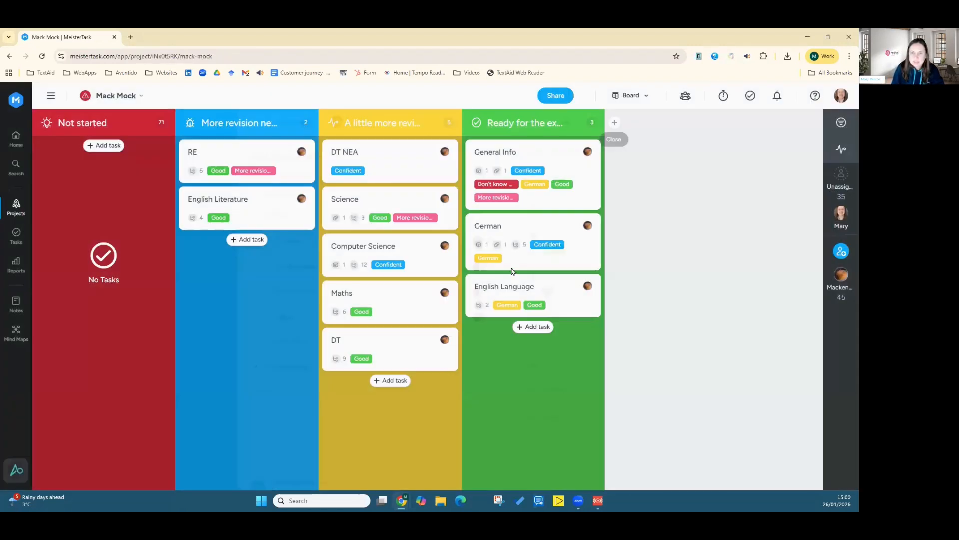
Step: Complete the English Literature task without completing its subtasks
left_click(248, 216)
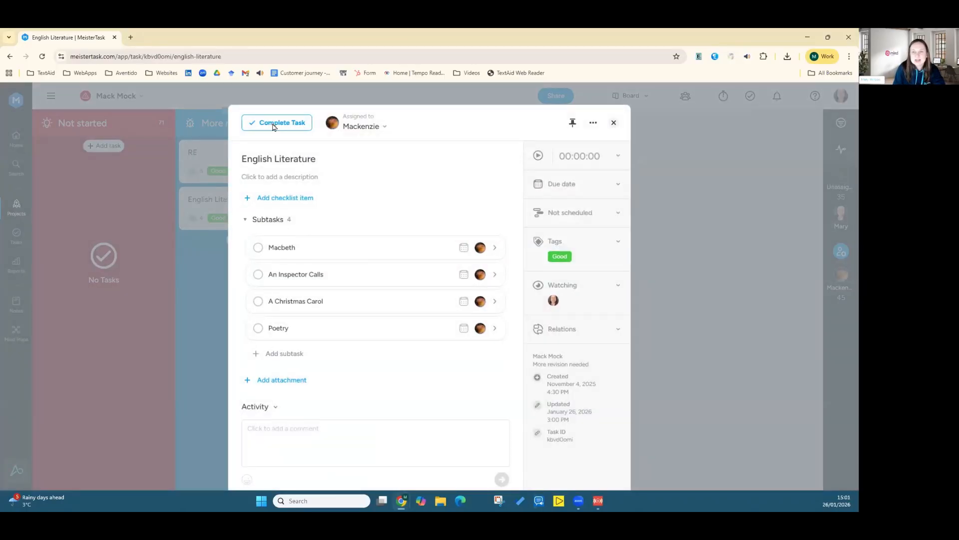
left_click(273, 123)
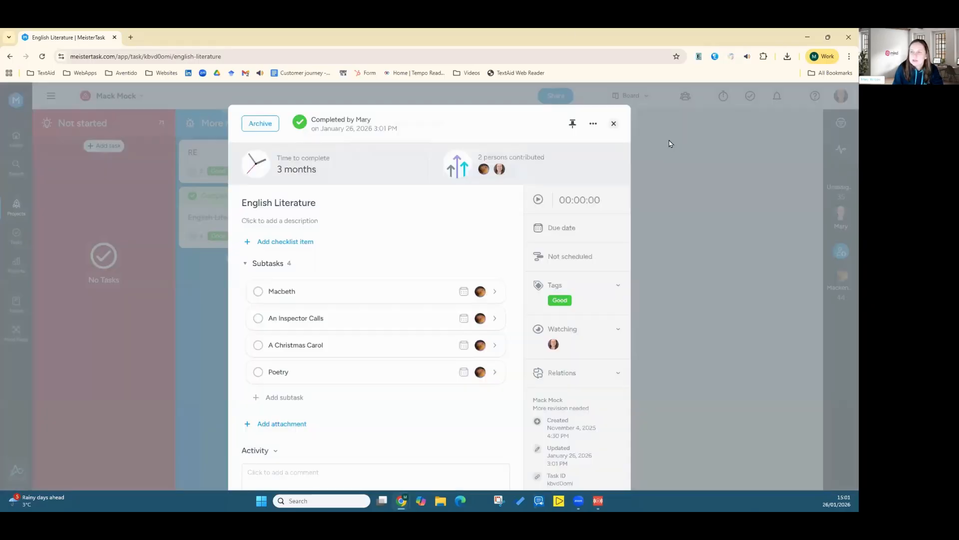
left_click(435, 181)
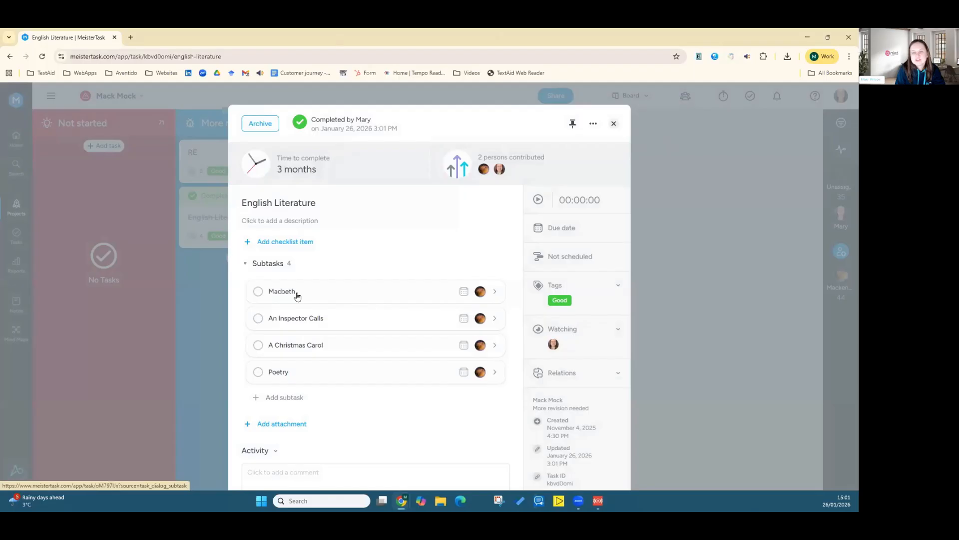
left_click(614, 123)
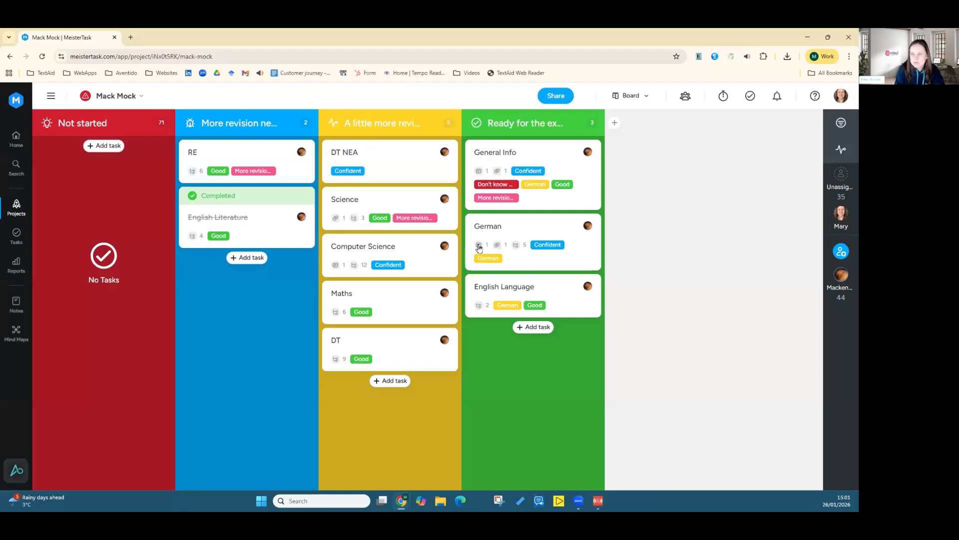
Step: Open the English Literature task and review its activity log and attachment options
left_click(271, 230)
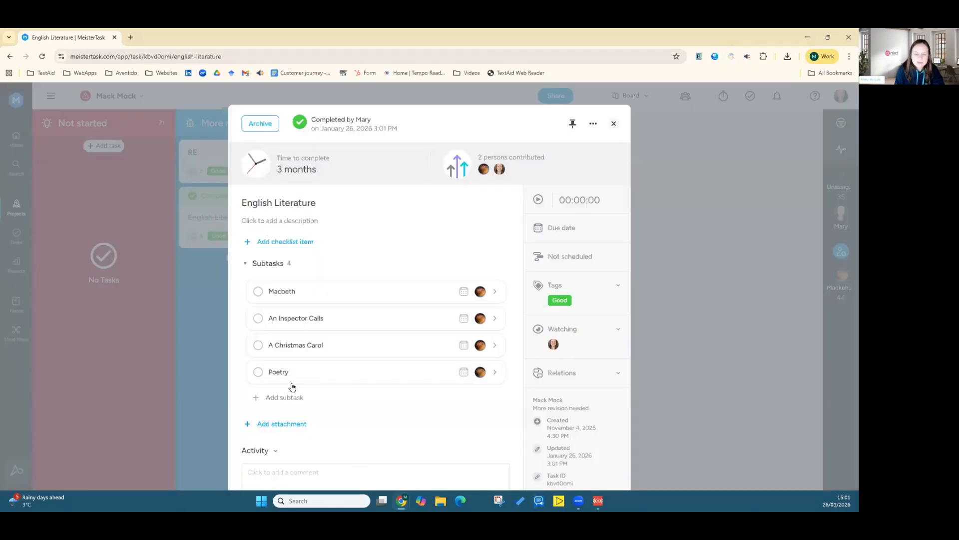
scroll(350, 412, "down", 2)
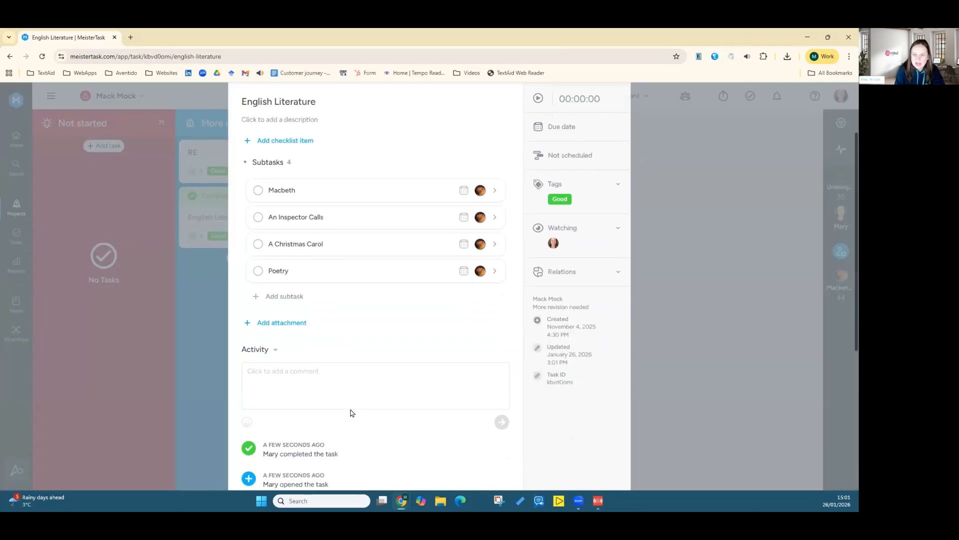
scroll(351, 413, "down", 3)
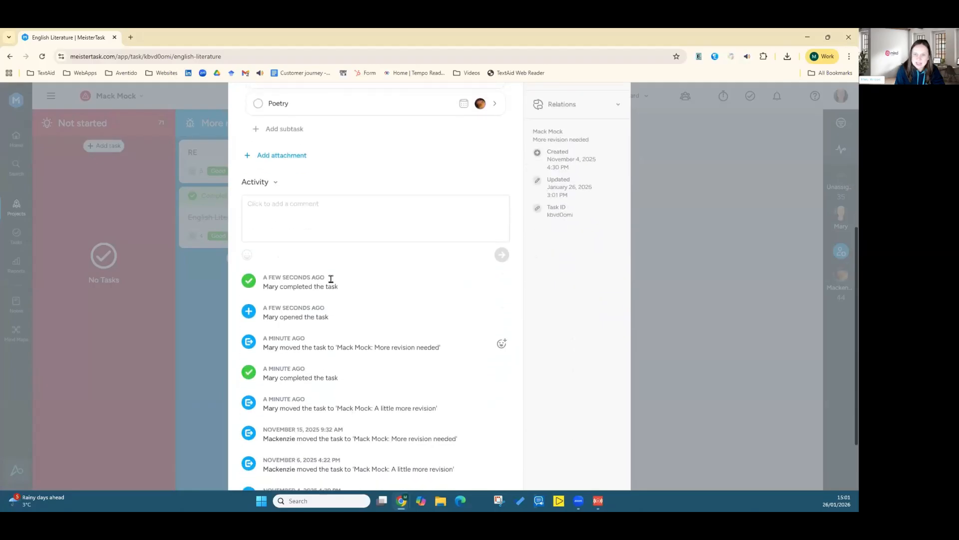
left_click(282, 156)
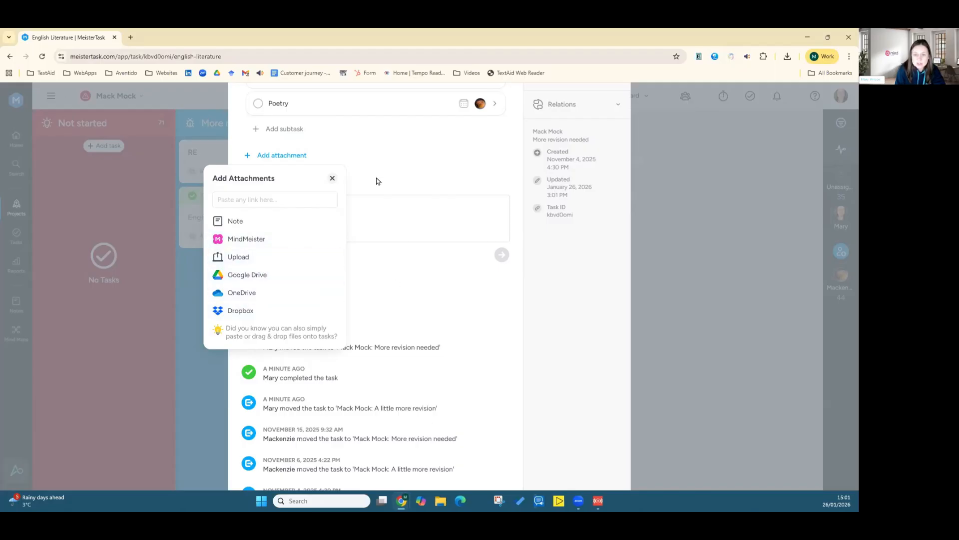
left_click(332, 179)
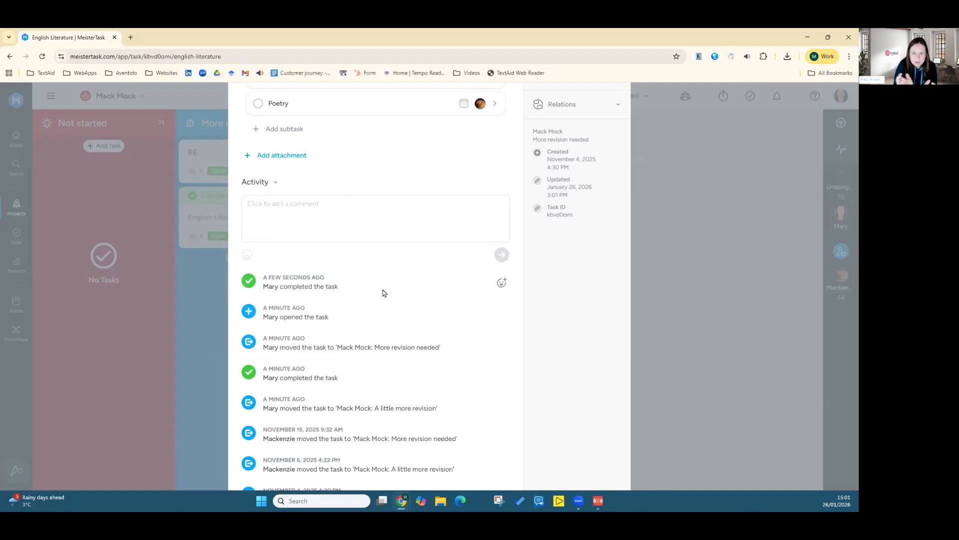
Step: Scroll back to the top of the English Literature task and close the task dialog
scroll(402, 277, "up", 4)
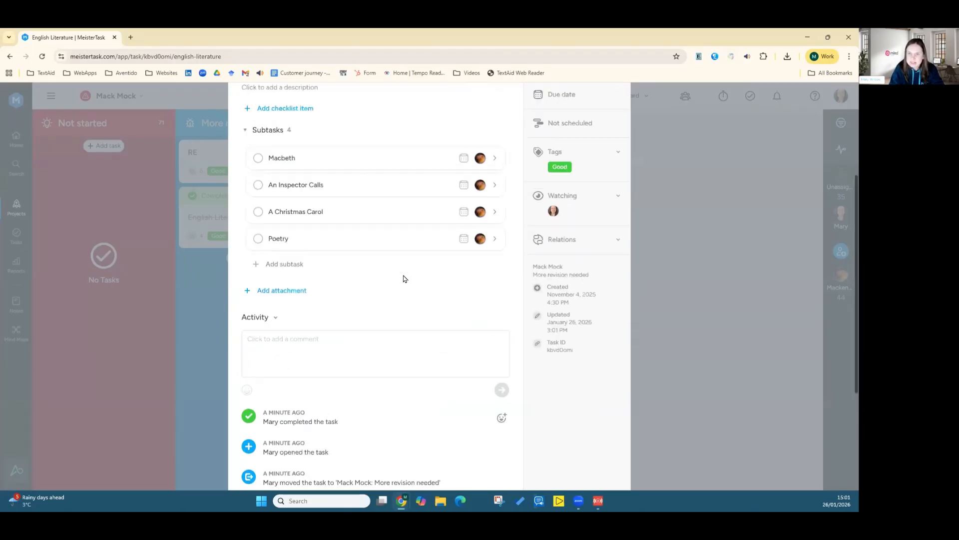
scroll(404, 278, "up", 2)
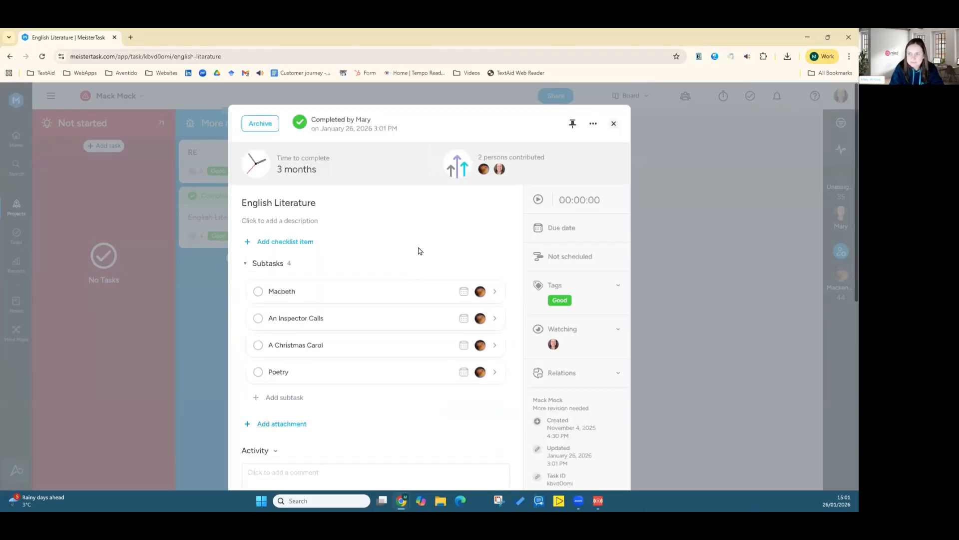
left_click(614, 124)
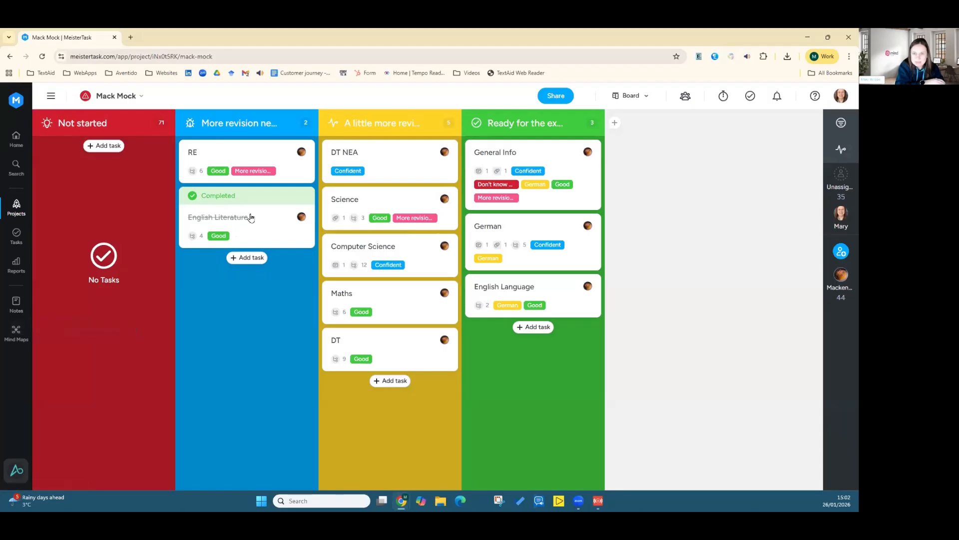
Step: Reopen the completed English Literature task, review its subtasks and activity log, and close it again
left_click(266, 219)
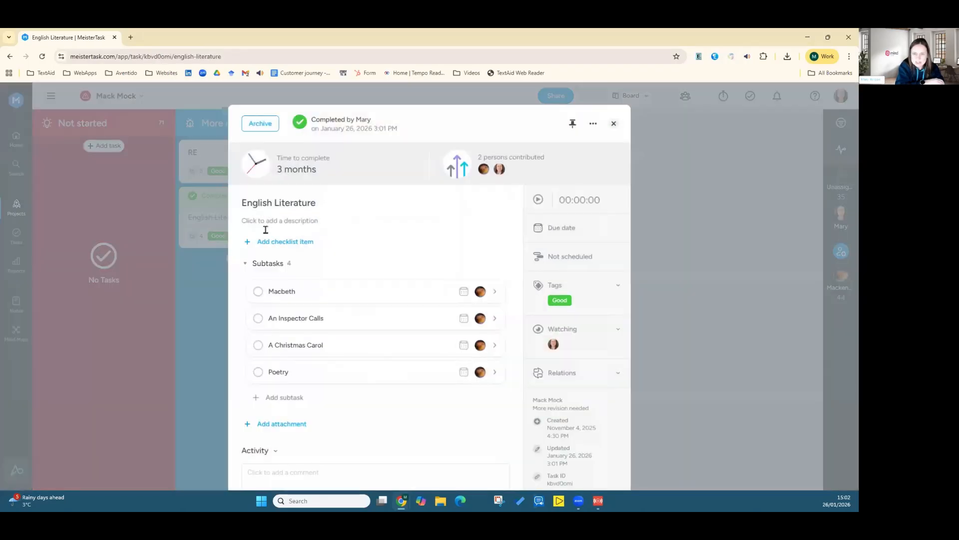
scroll(299, 411, "down", 5)
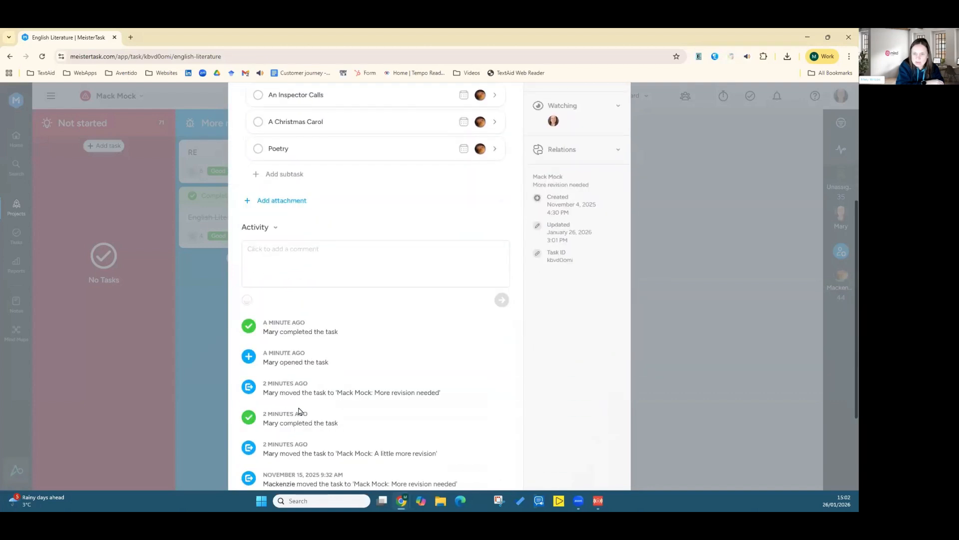
scroll(300, 406, "up", 5)
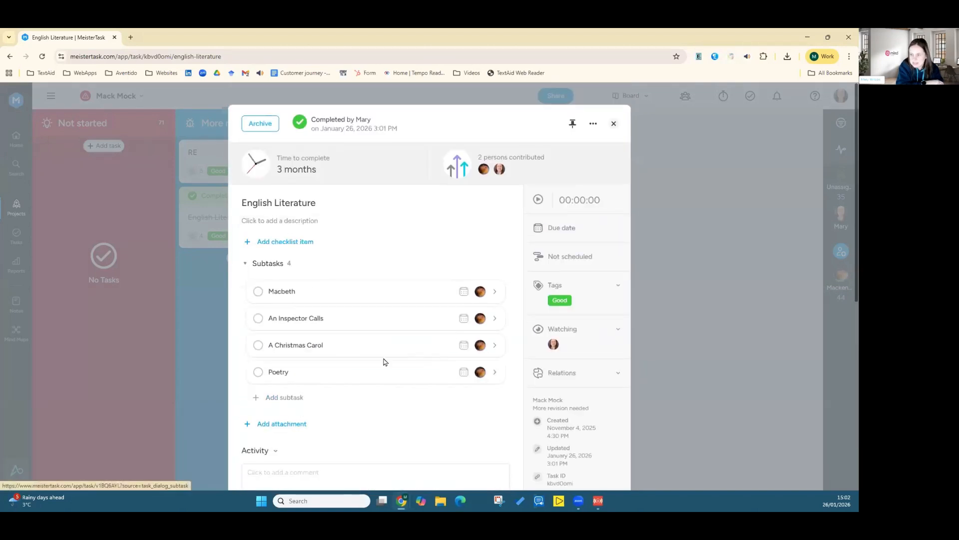
left_click(614, 123)
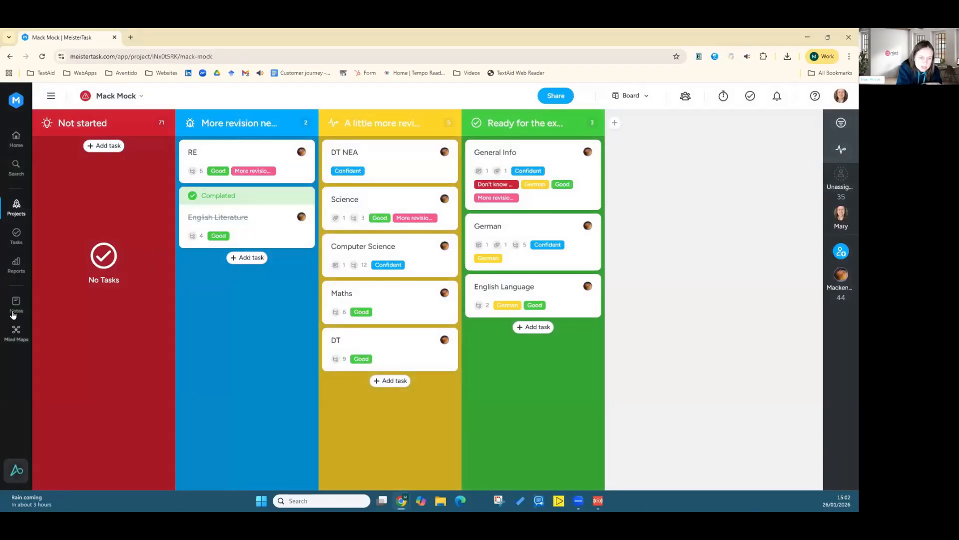
Step: Go to Notes and create a new note using the Note with MeisterTask AI option
left_click(16, 306)
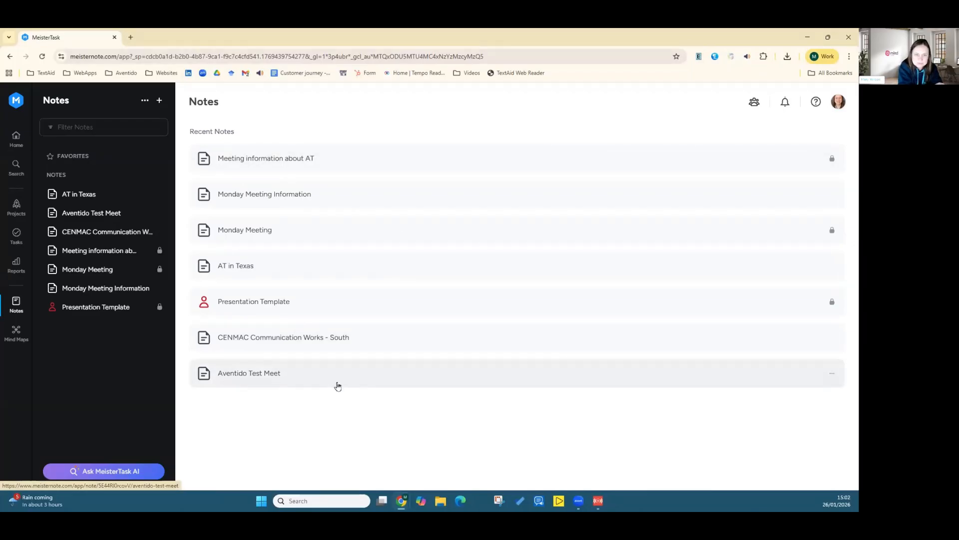
left_click(159, 101)
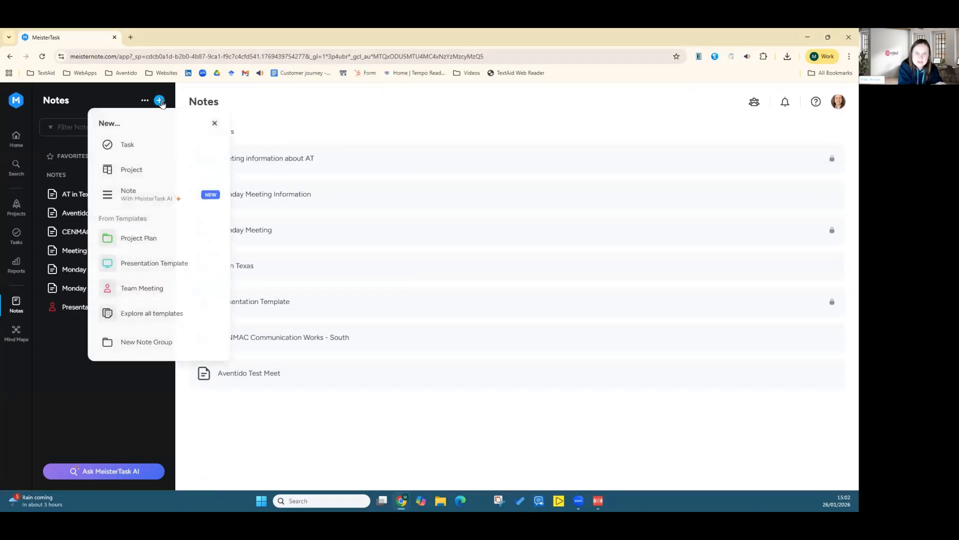
left_click(153, 199)
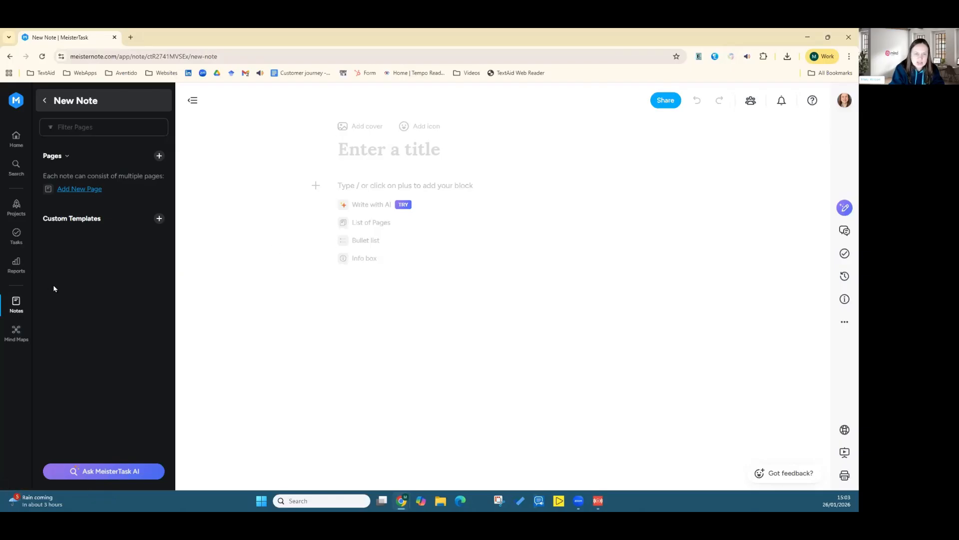
Step: Browse the Projects overview list and then the Home dashboard
left_click(16, 207)
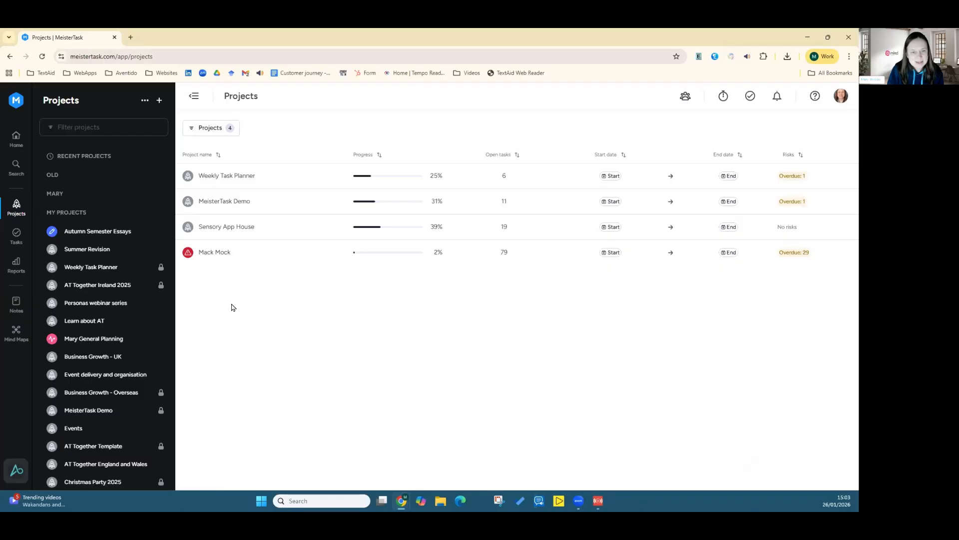
left_click(17, 142)
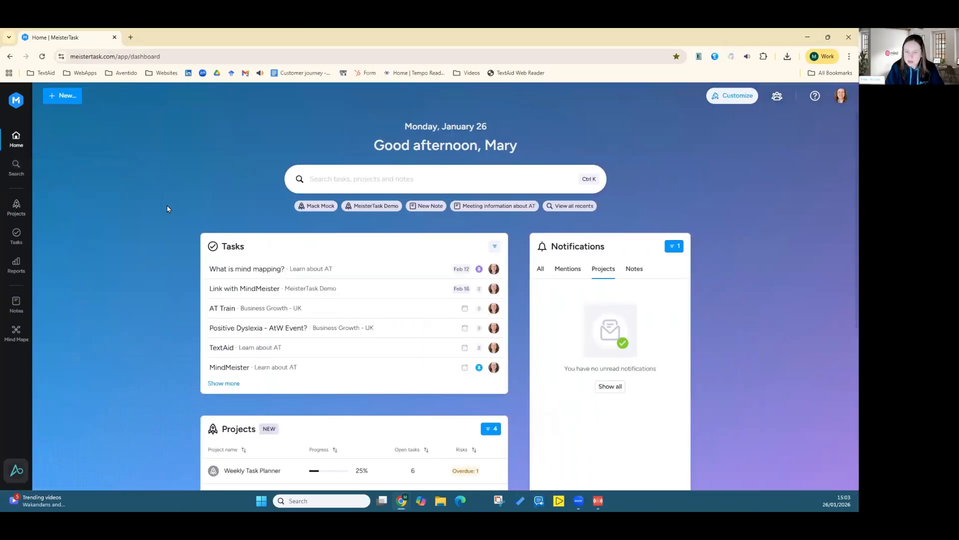